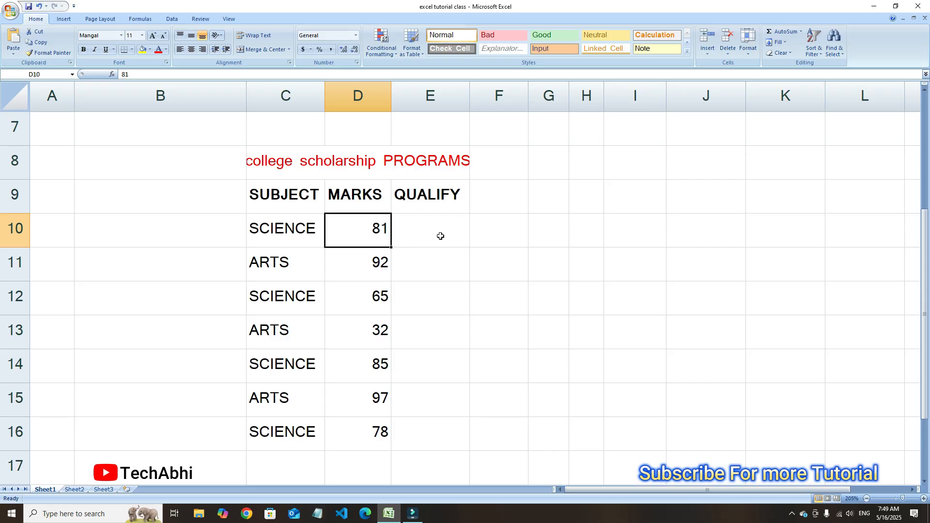
Note the scholarship criterion beside the table by entering SCI in cell I11 and 70+ in J11
click(635, 264)
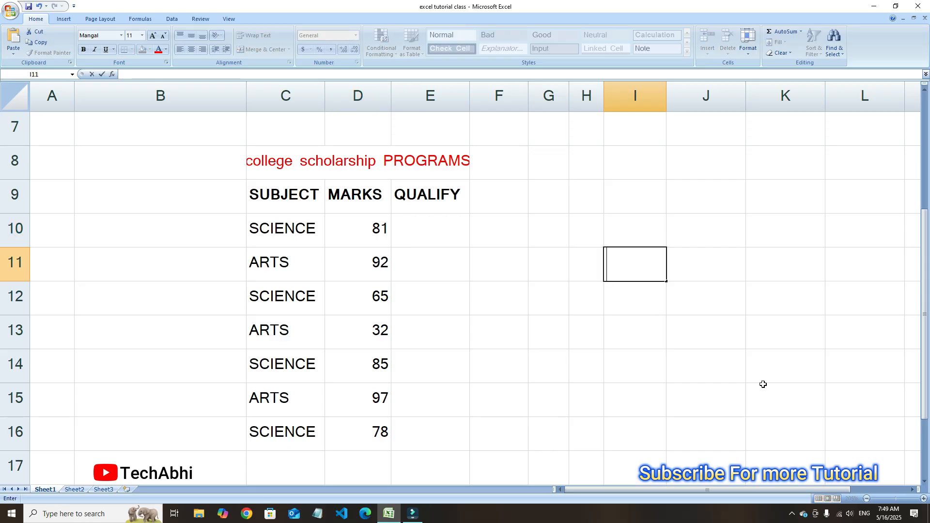
text(SCI)
key(Tab)
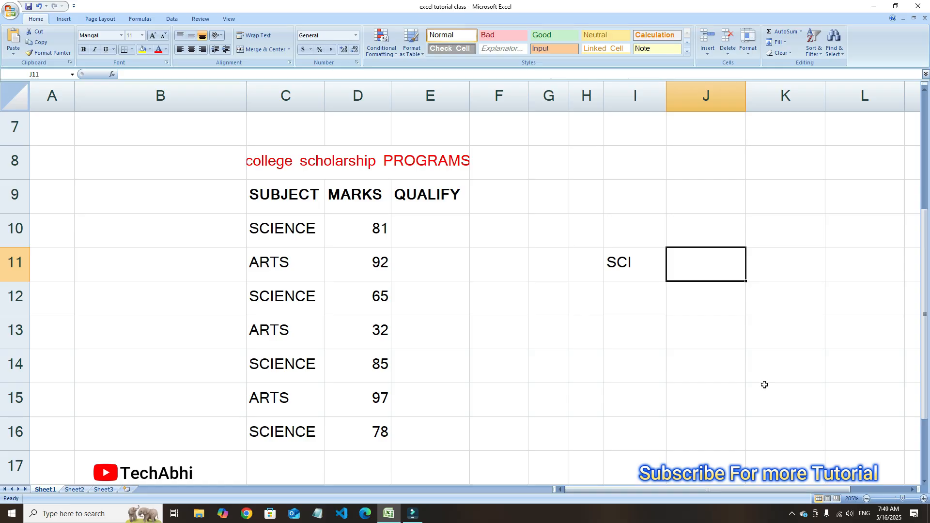
text(70+)
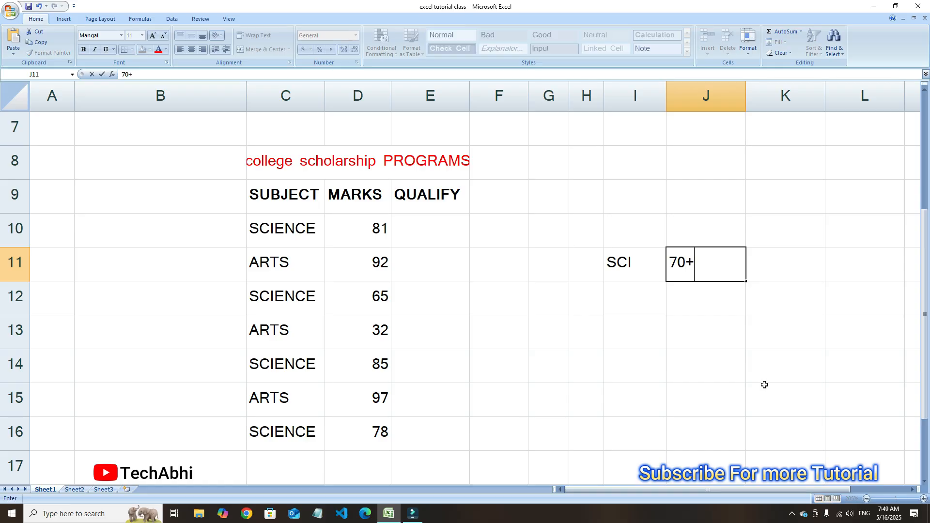
click(652, 318)
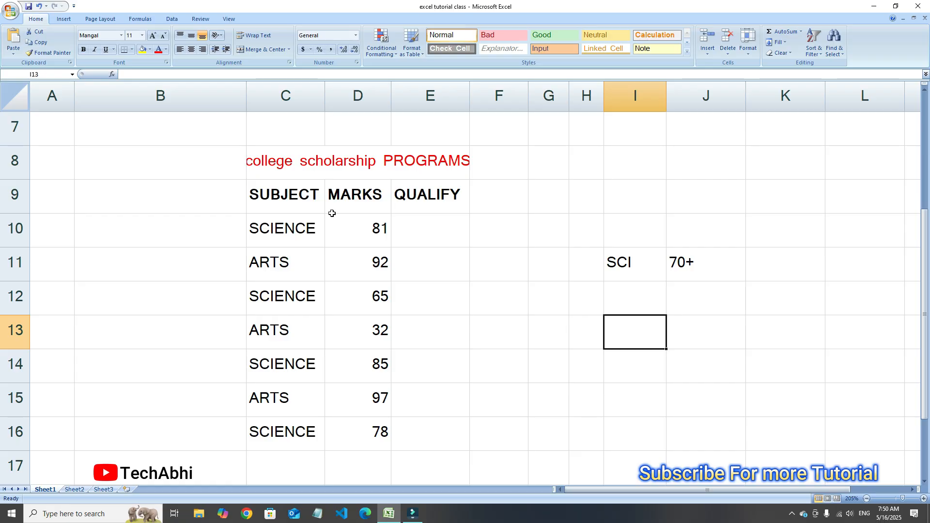
Examine the first science row's subject and marks against the criterion noted in I11:J11
click(616, 262)
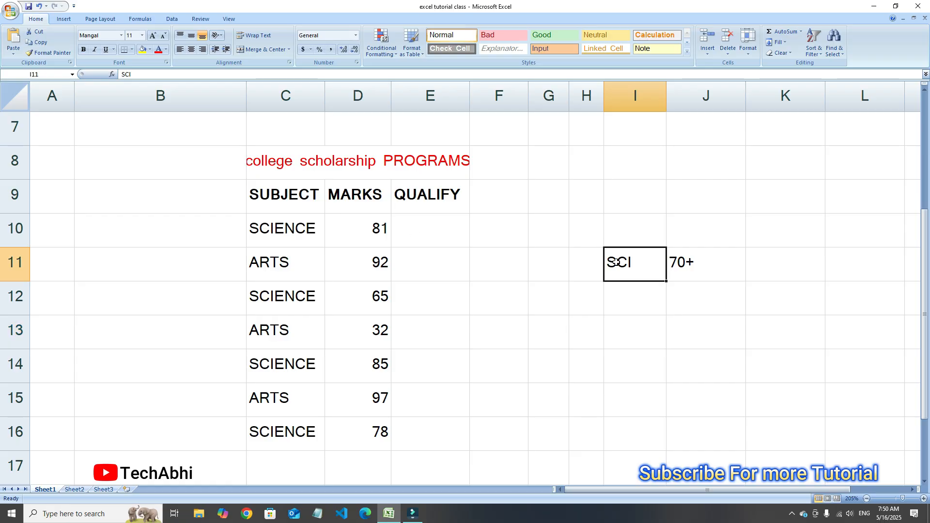
click(707, 263)
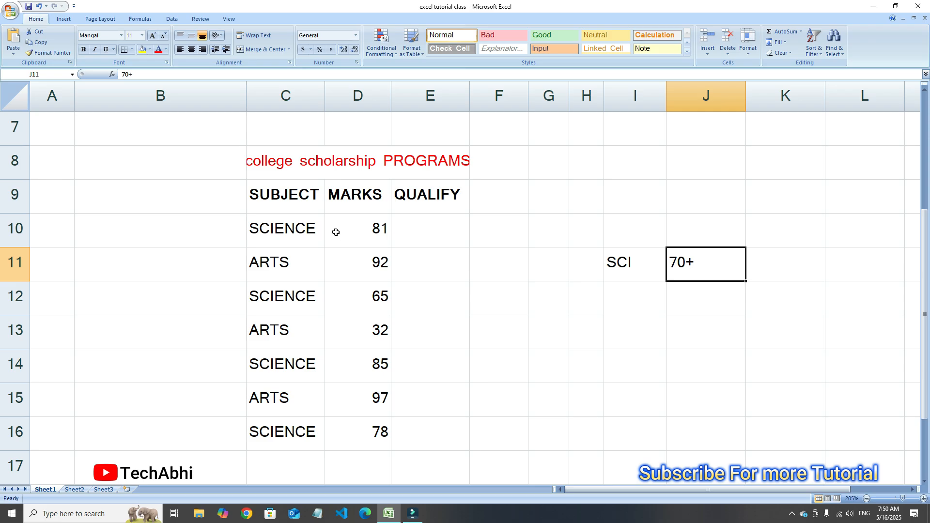
click(270, 229)
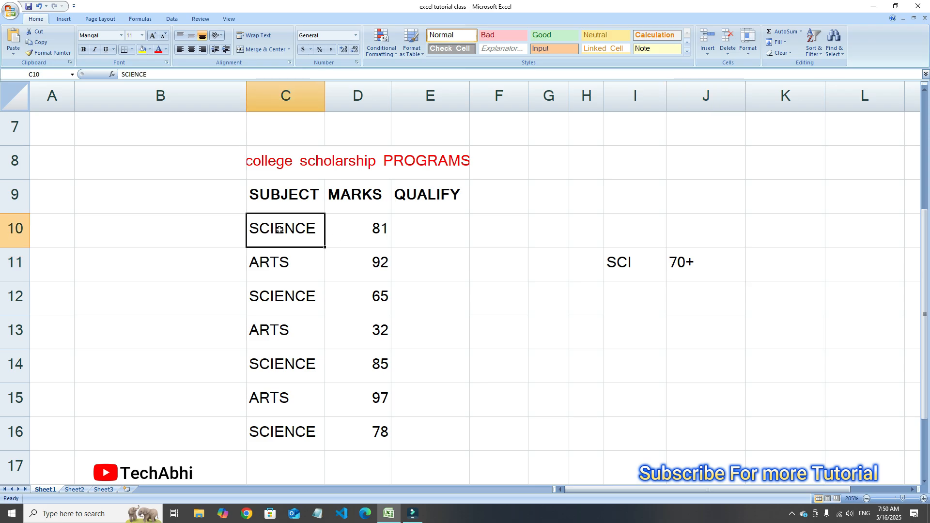
click(384, 222)
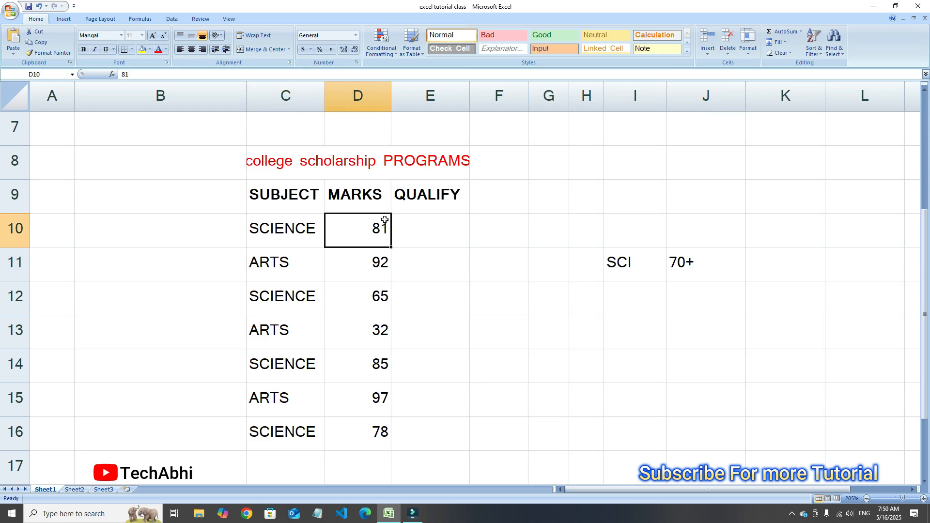
click(427, 232)
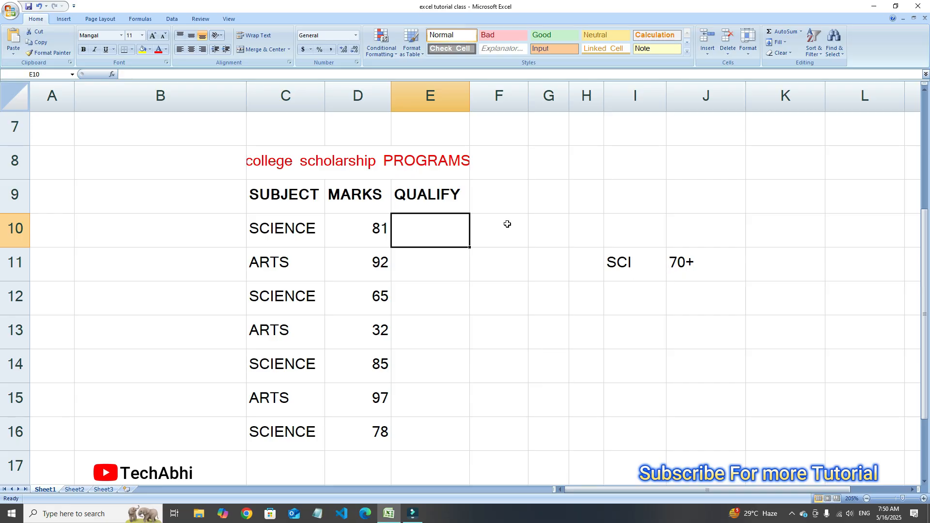
click(495, 205)
click(644, 273)
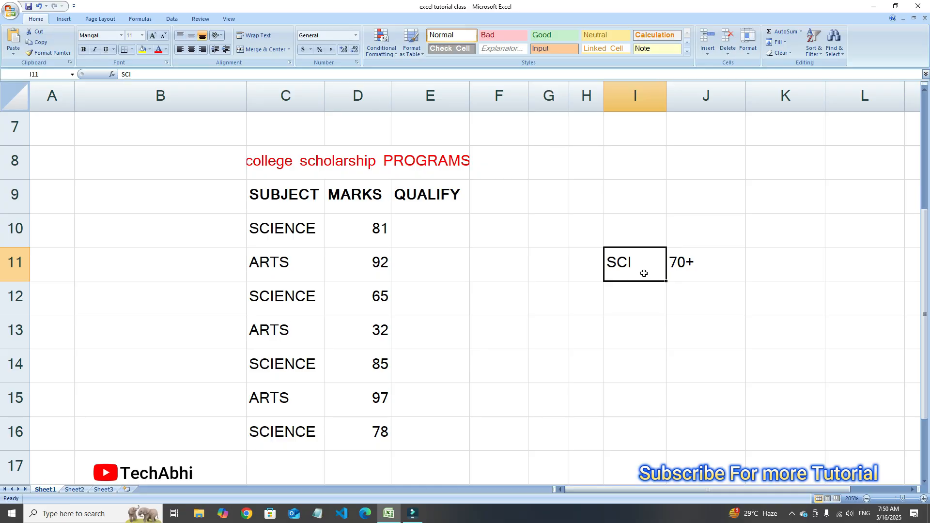
click(699, 275)
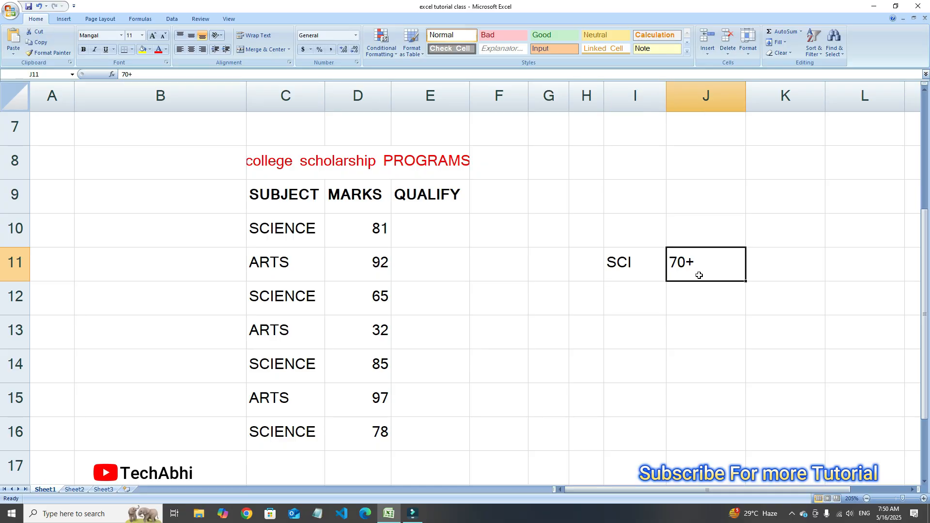
drag(640, 275, 692, 265)
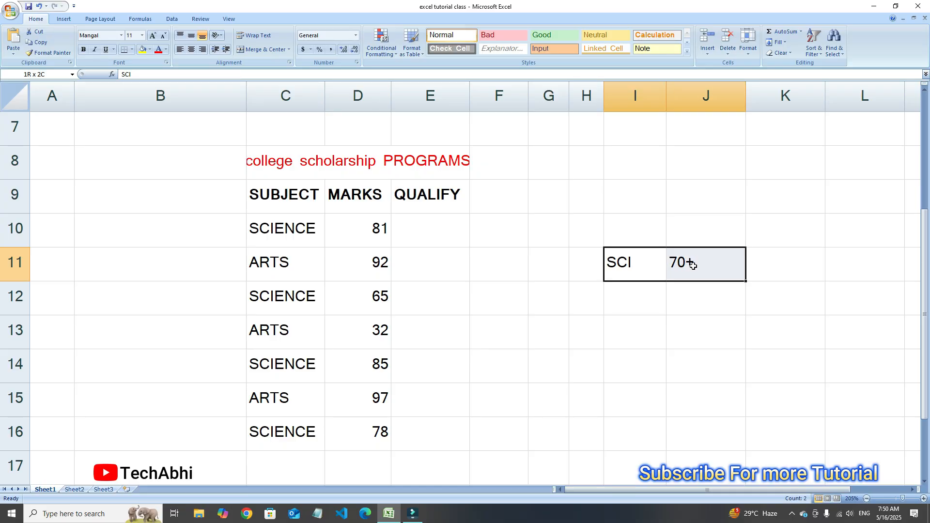
click(431, 246)
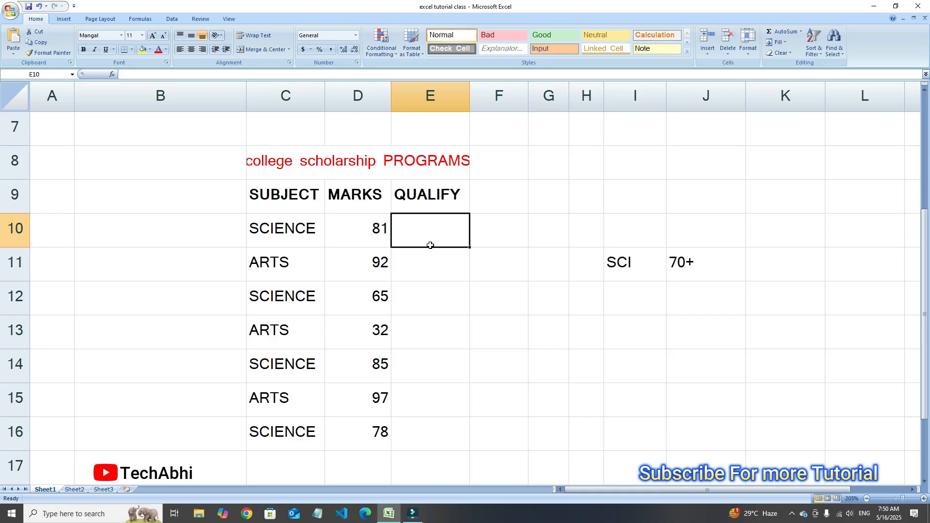
text(=I)
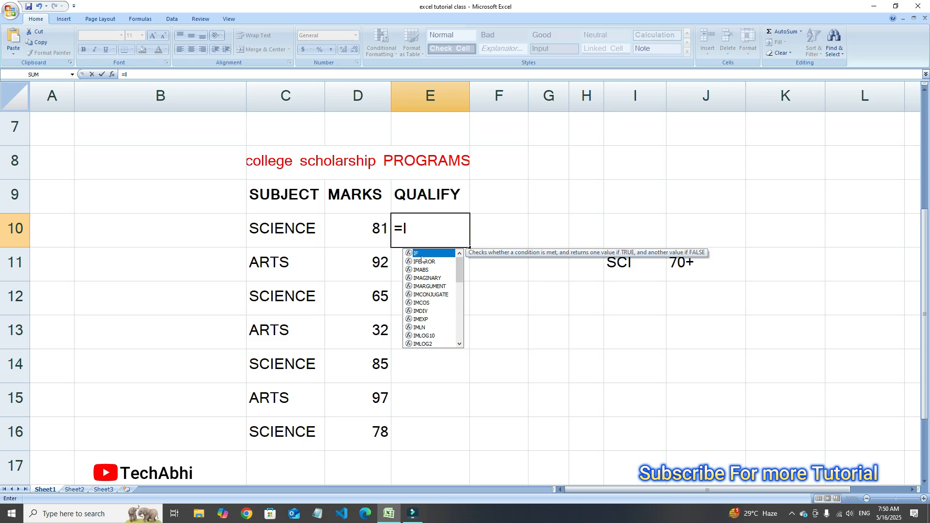
text(F)
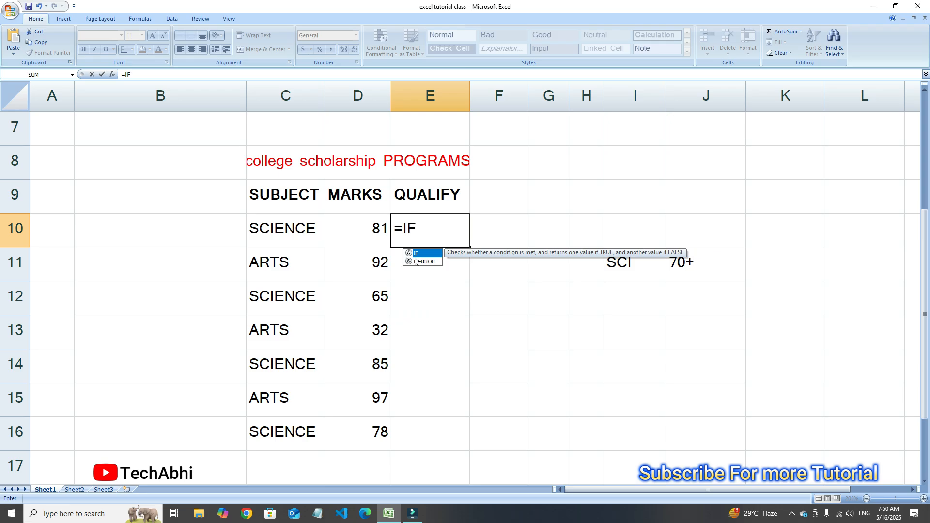
text(()
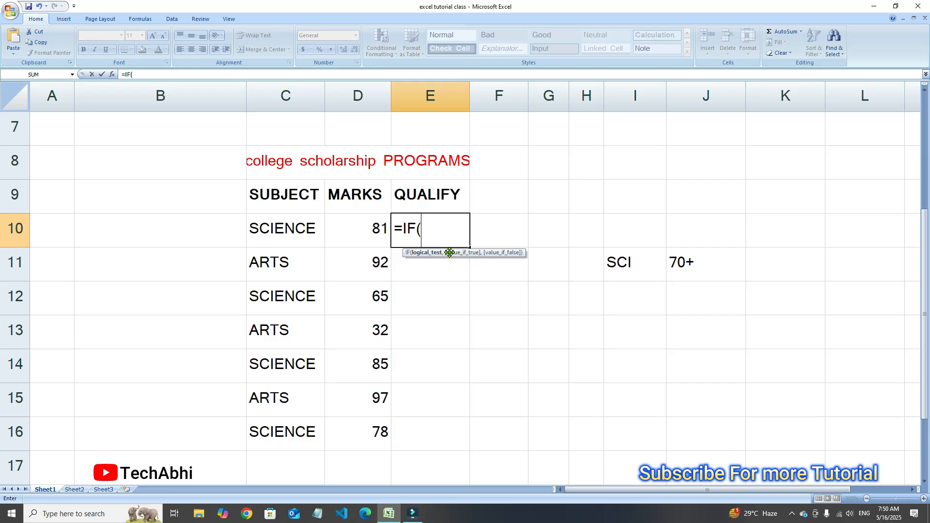
scroll(565, 210, up, 2)
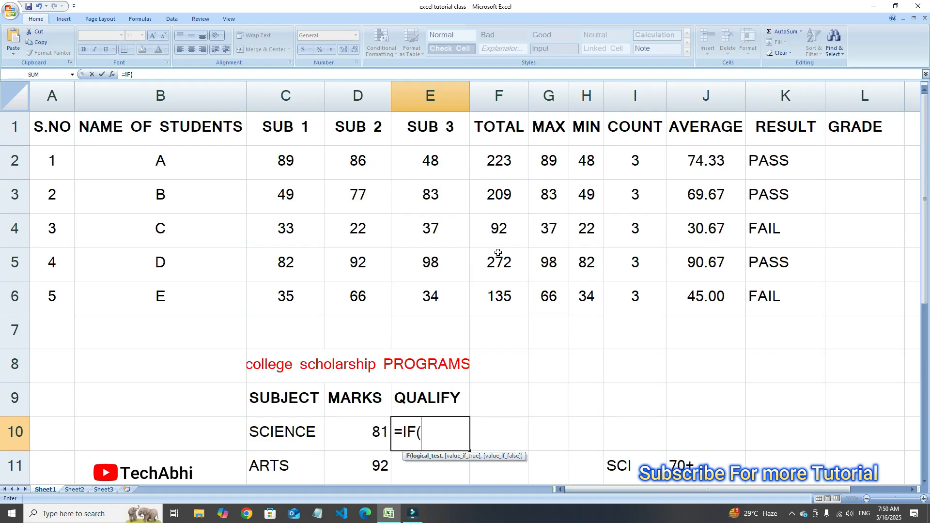
key(BackSpace)
key(BackSpace)
key(Escape)
Add the SUB 2 marks of students A and B in cell F7 with the formula =D2+D3
click(514, 352)
click(489, 334)
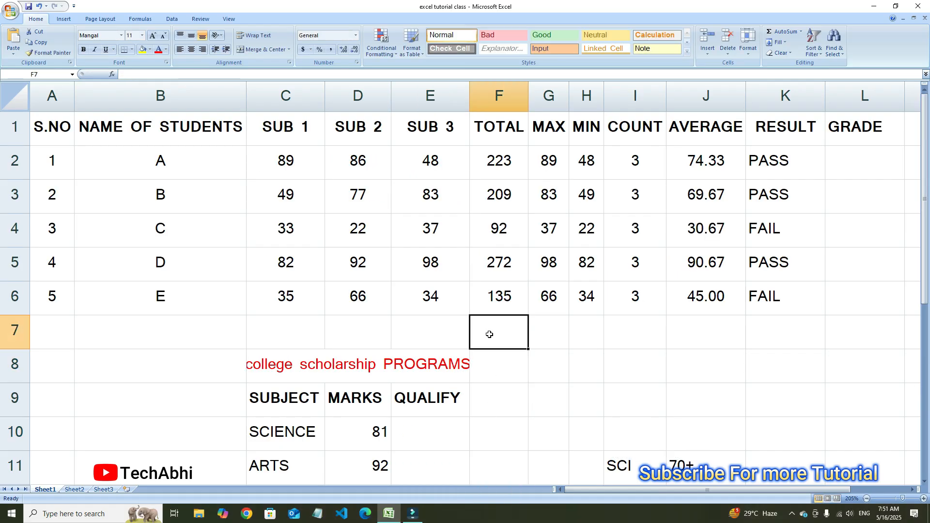
text(=)
click(373, 162)
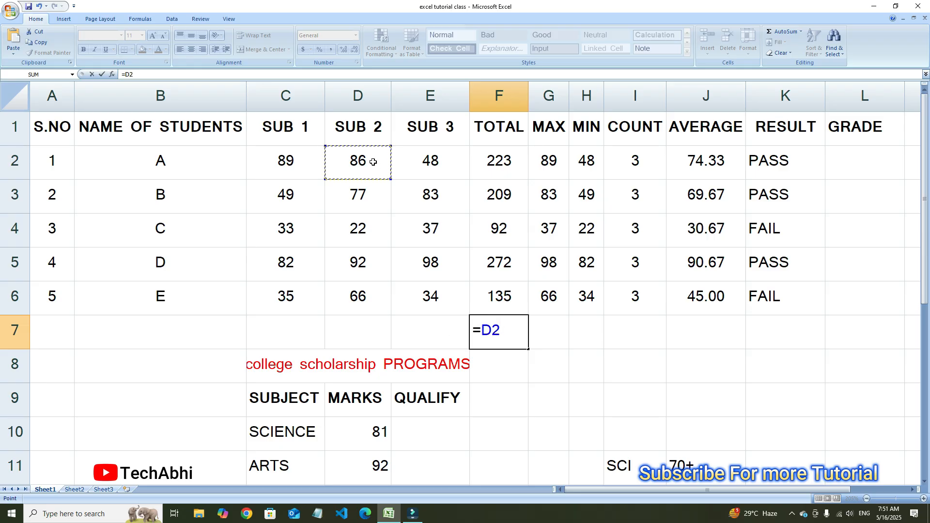
text(+)
click(370, 202)
key(Return)
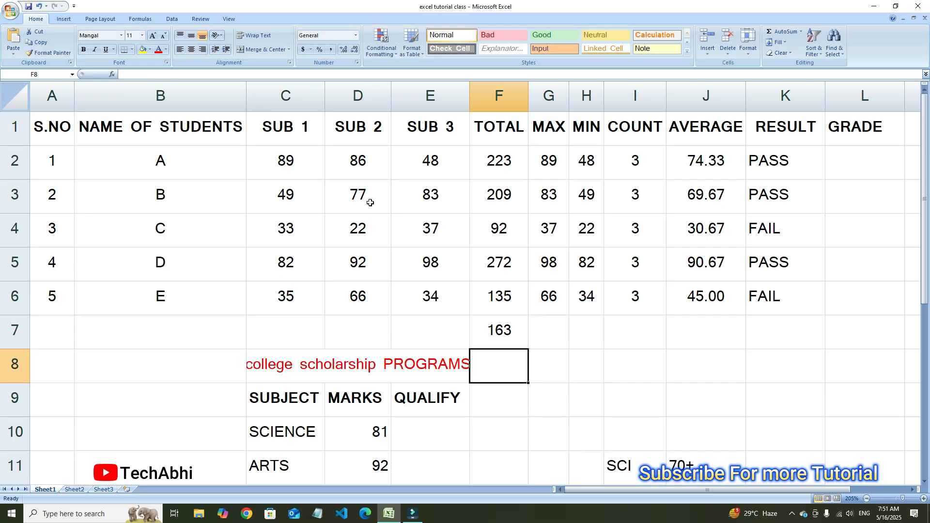
Clear the sum formula from cell F7
click(476, 334)
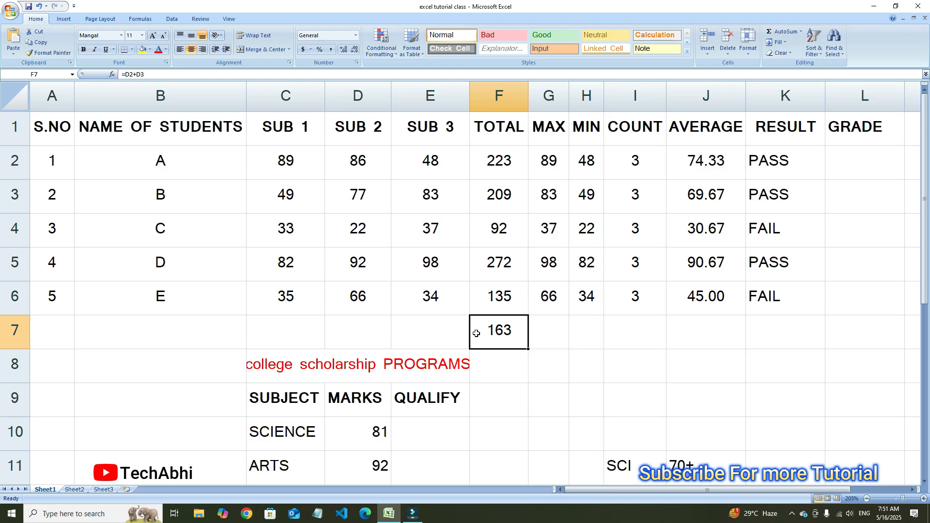
key(BackSpace)
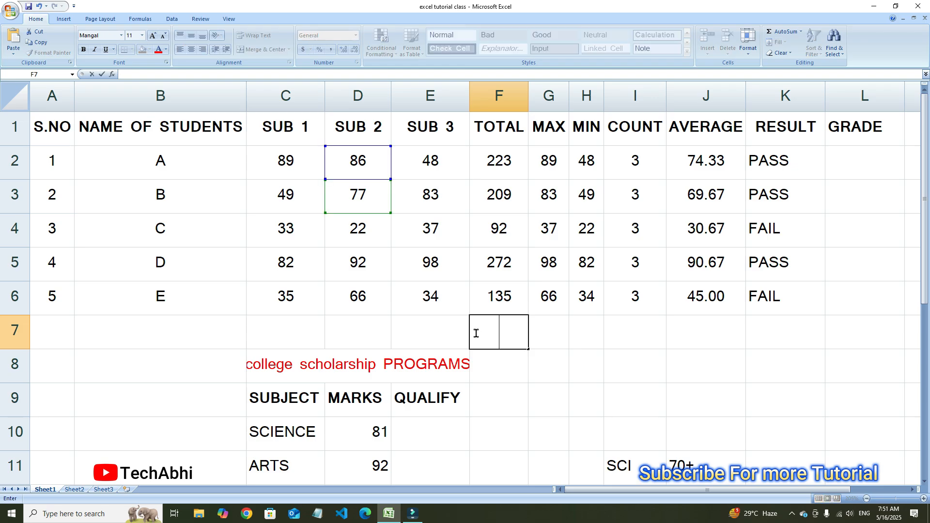
click(511, 374)
Begin the QUALIFY formula in cell E10 with an IF function containing a nested AND: =IF(AND(
scroll(518, 308, down, 1)
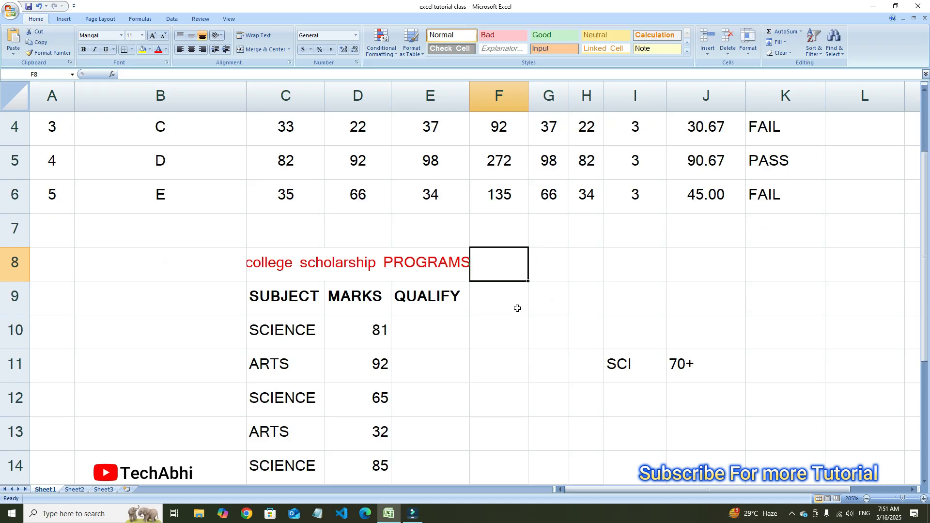
click(430, 340)
scroll(492, 325, down, 2)
scroll(478, 313, up, 1)
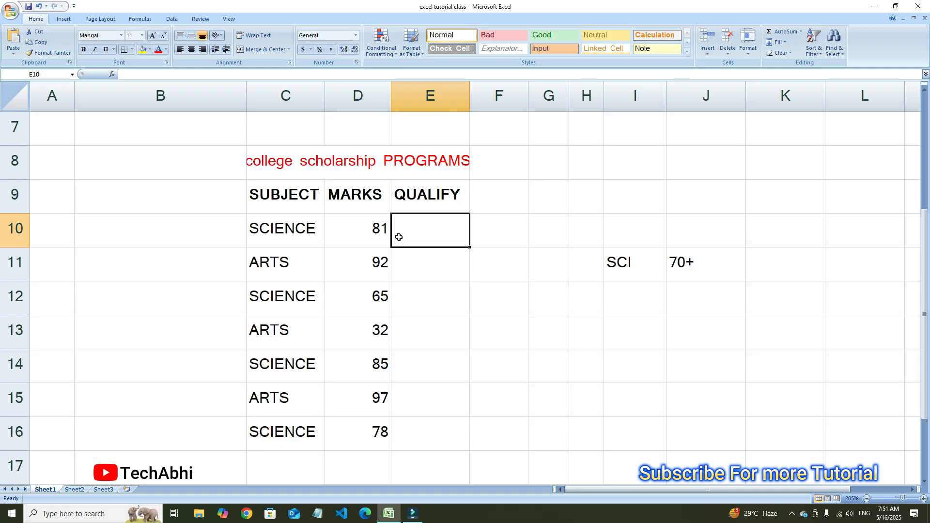
text(=IF)
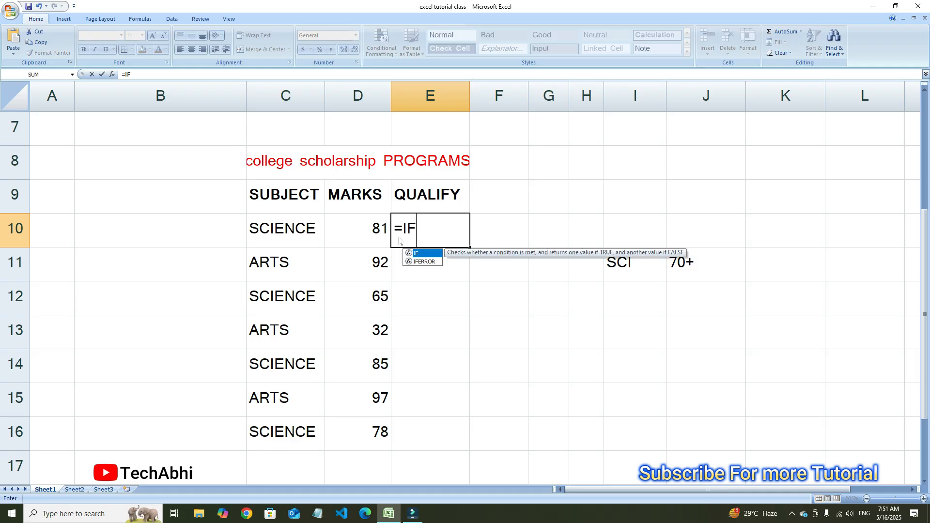
double_click(426, 254)
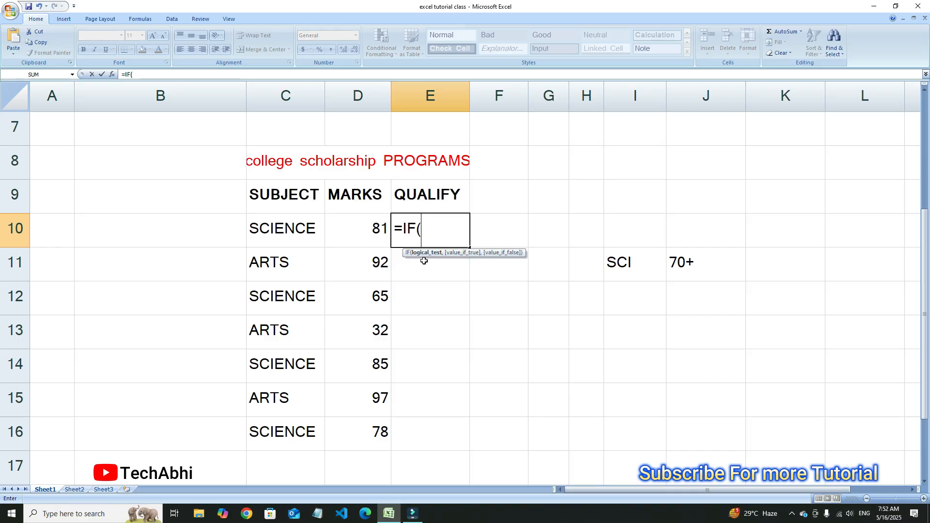
text(AND)
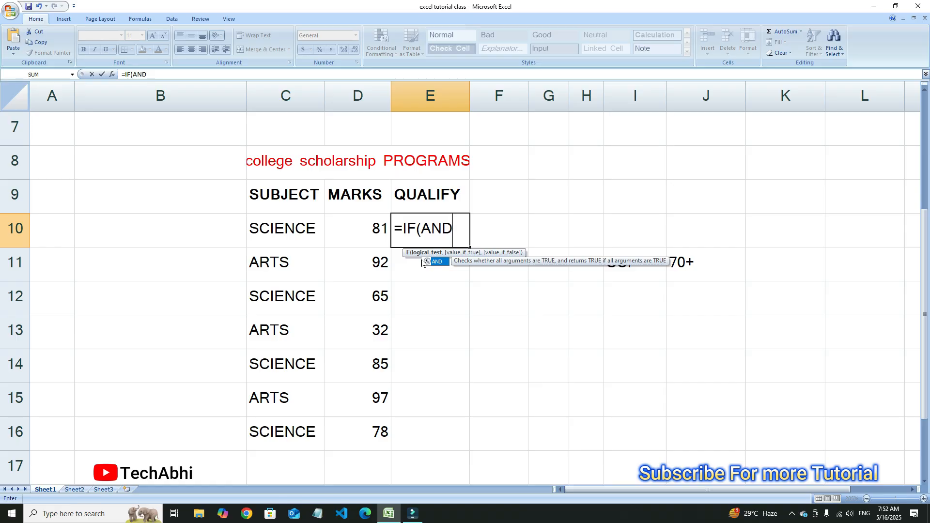
text(()
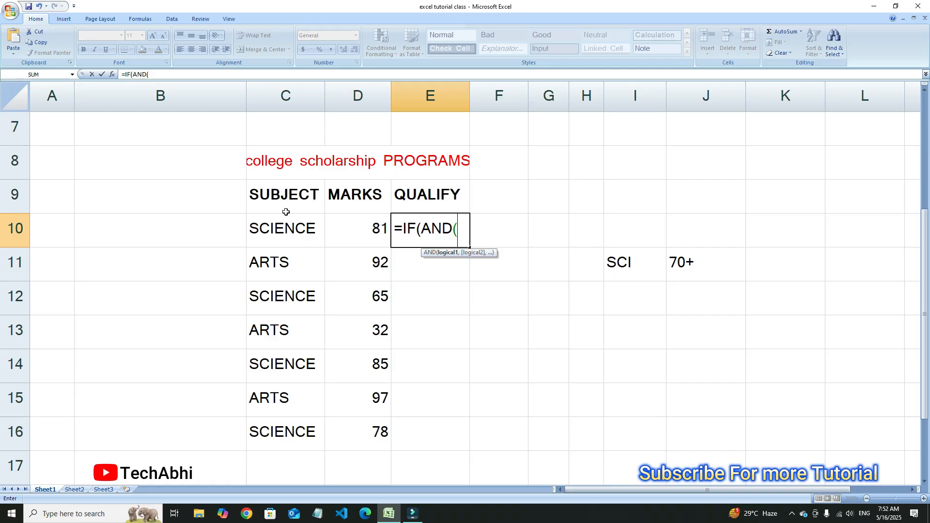
Add C10="SCIENCE" as the first condition of the AND test in E10, followed by a comma
click(285, 231)
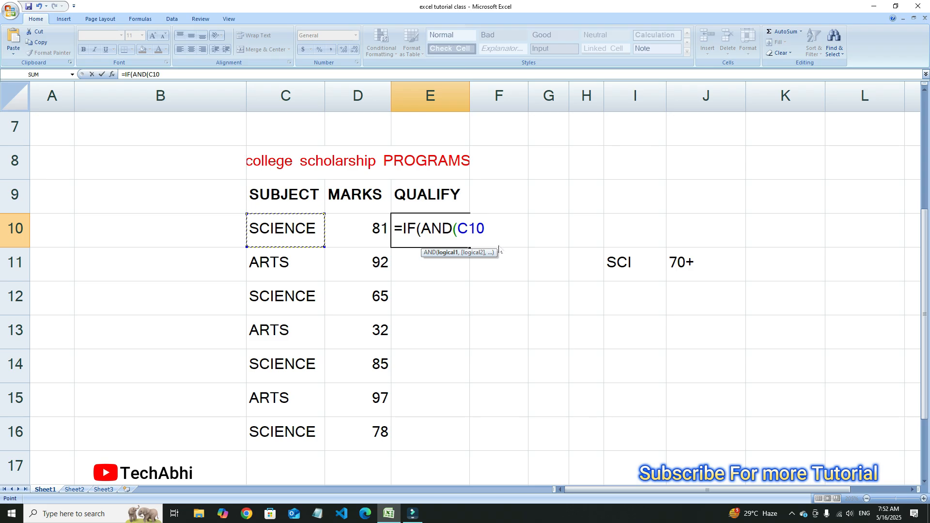
text(=)
text("S)
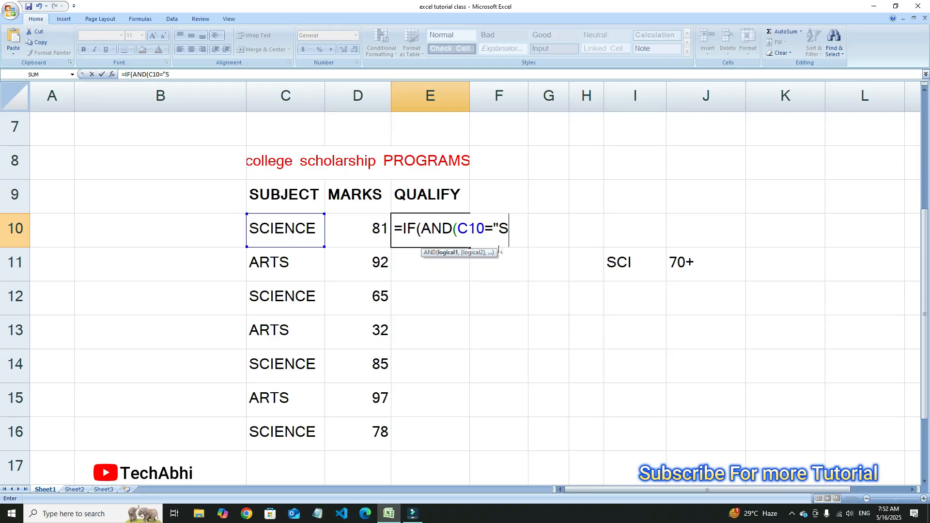
text(CIENCE)
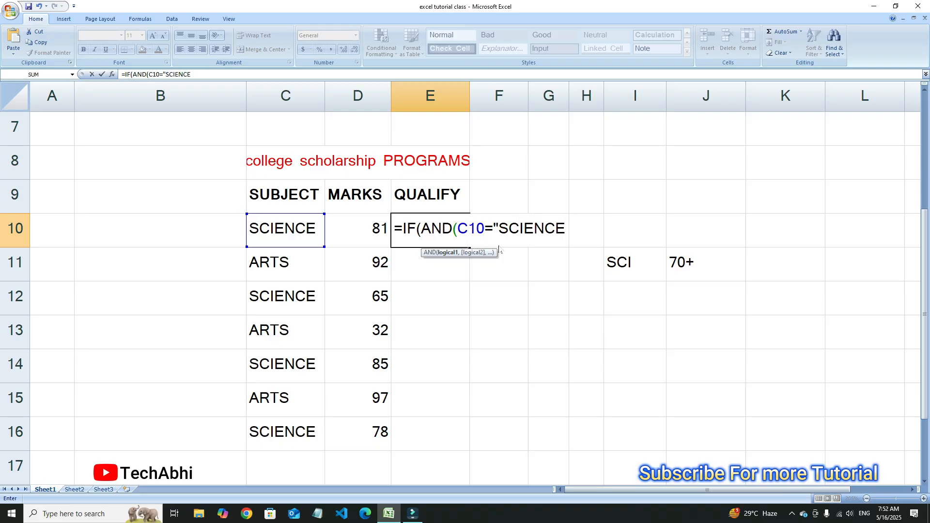
text(")
text(,)
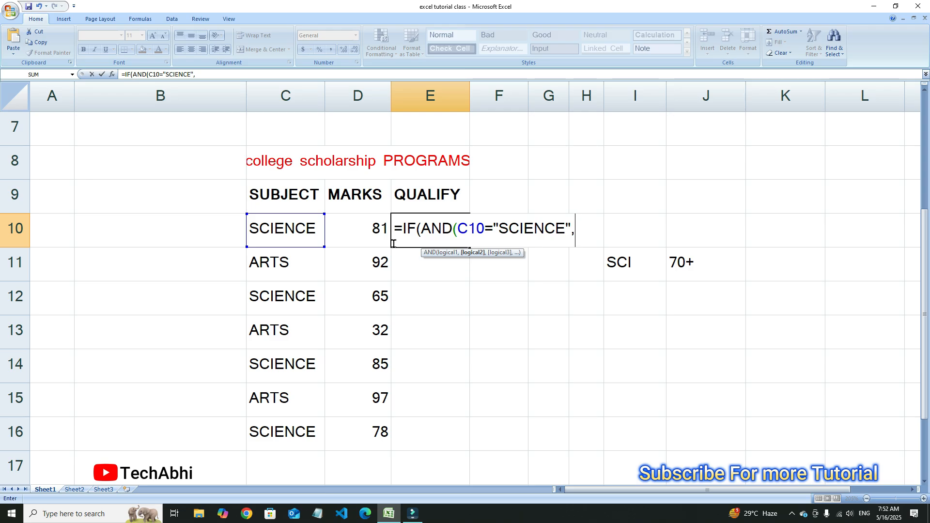
Add D10>=70 as the second condition and close the AND function's parenthesis in E10
click(364, 229)
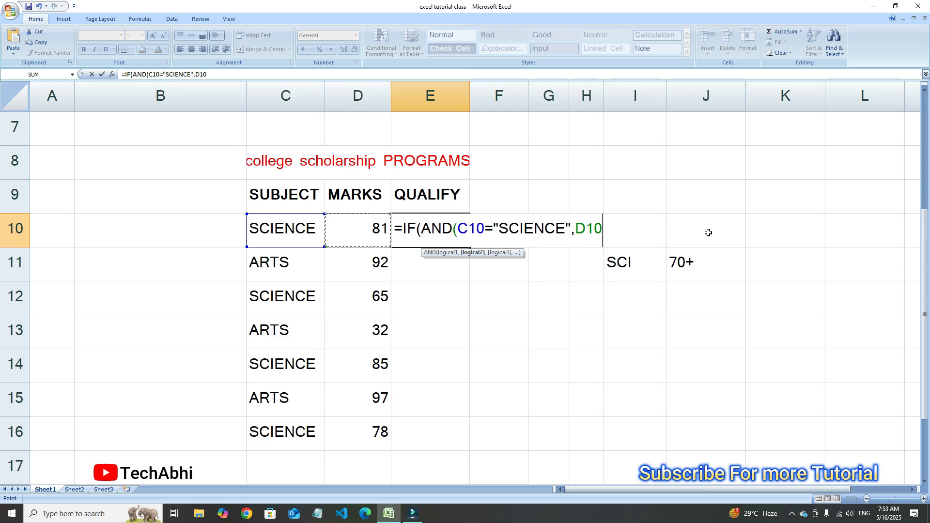
text(>=)
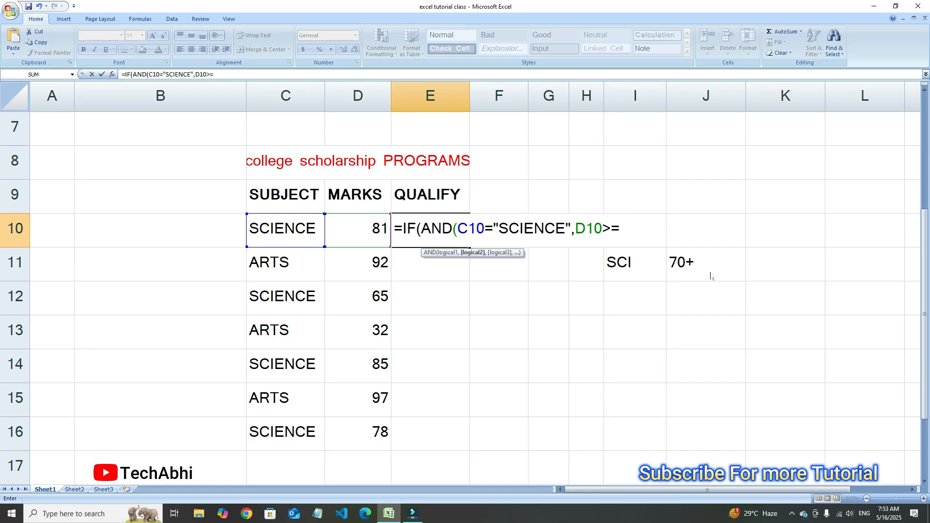
text(70)
text())
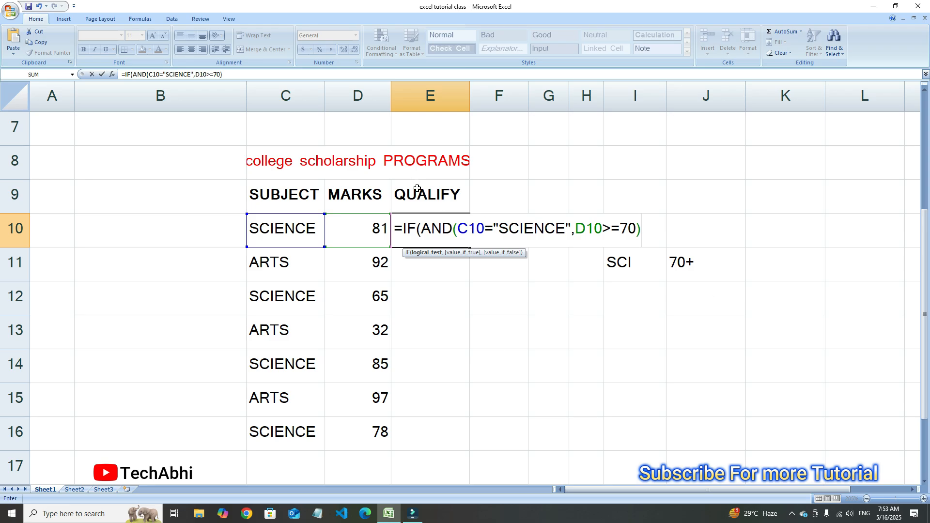
Add "YES" as the value if true in the E10 formula, followed by a comma
text(,"YES)
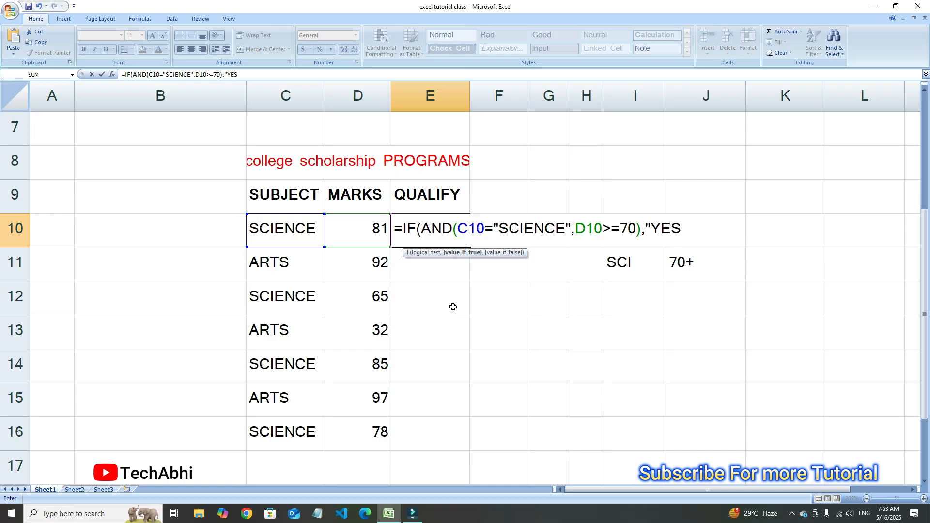
text(")
Add "NO" as the value if false, close the IF function's parenthesis and enter the formula in E10
text(,)
text(NO)
key(BackSpace)
key(BackSpace)
text("NO)
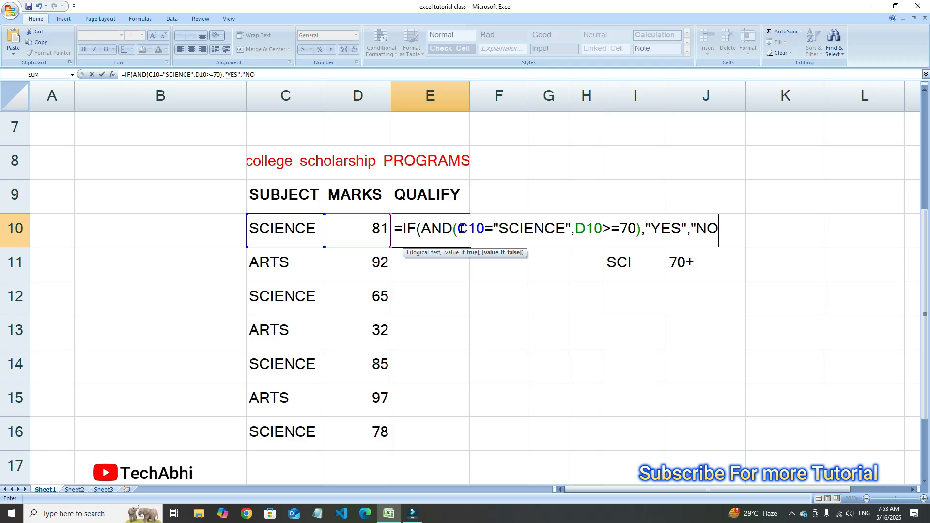
text(")
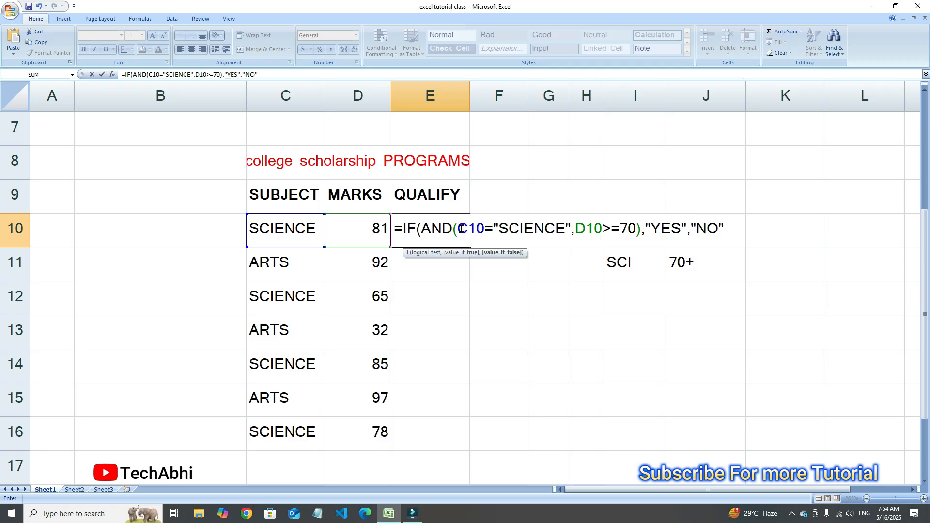
text())
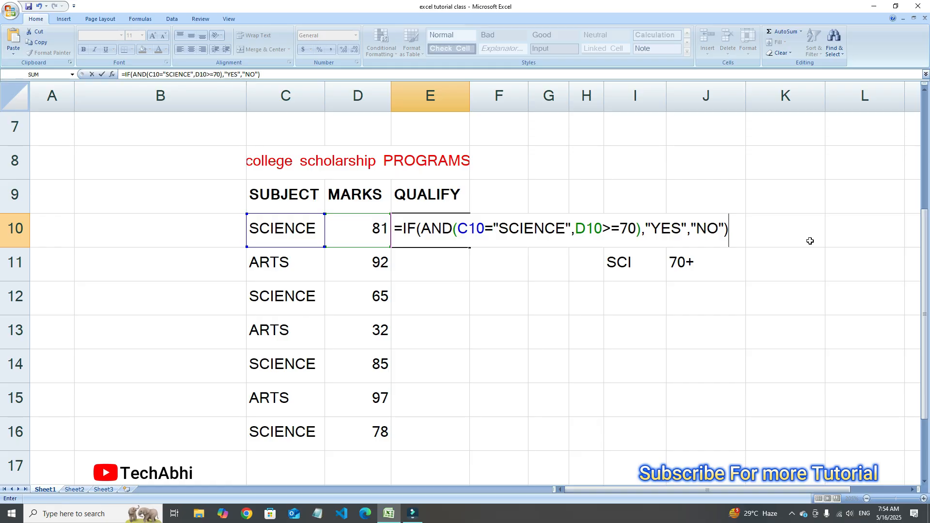
key(Return)
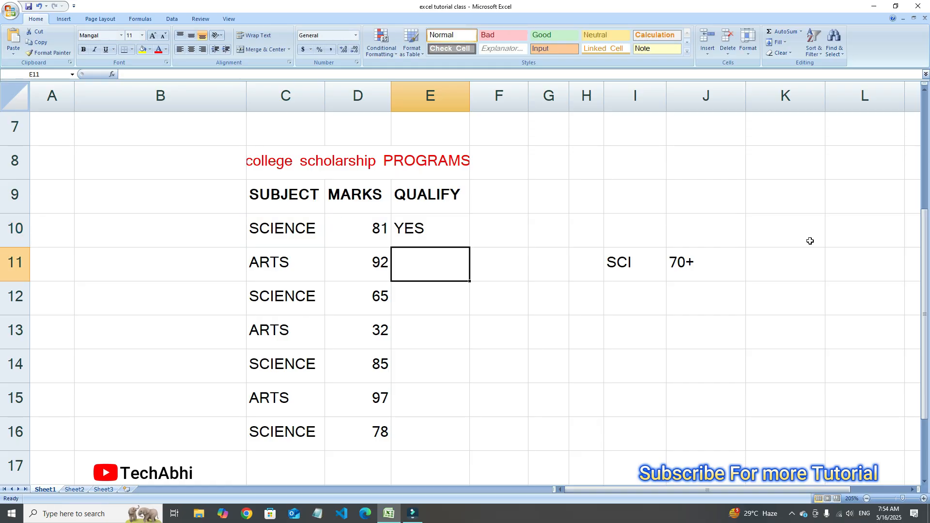
Fill the E10 formula down the QUALIFY column through E16
click(437, 233)
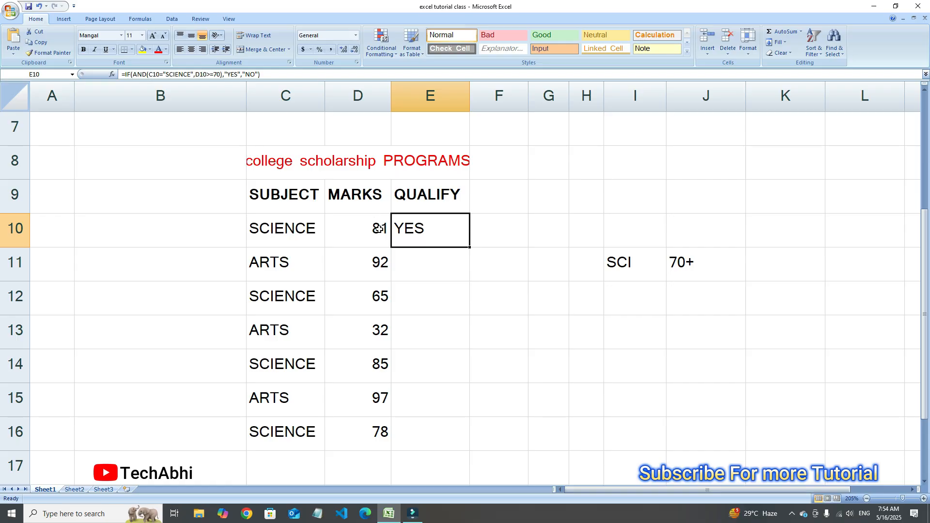
double_click(470, 248)
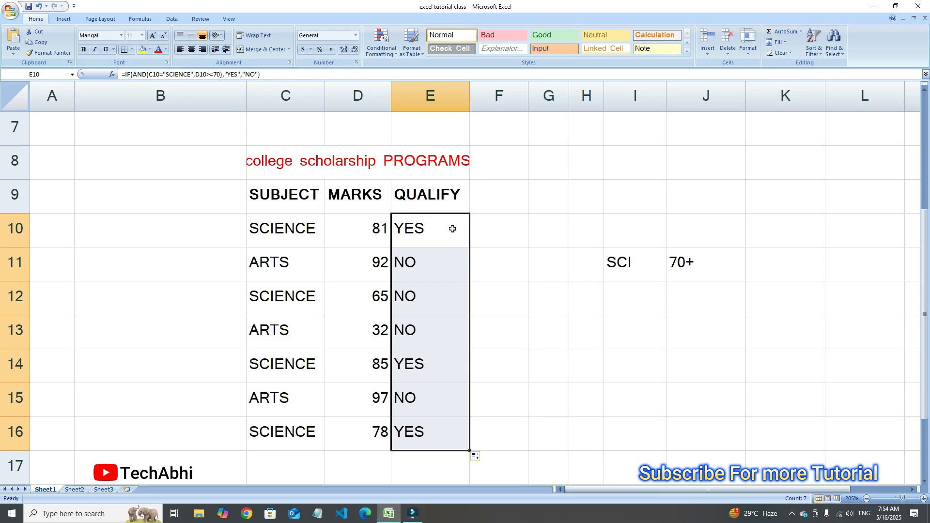
click(488, 234)
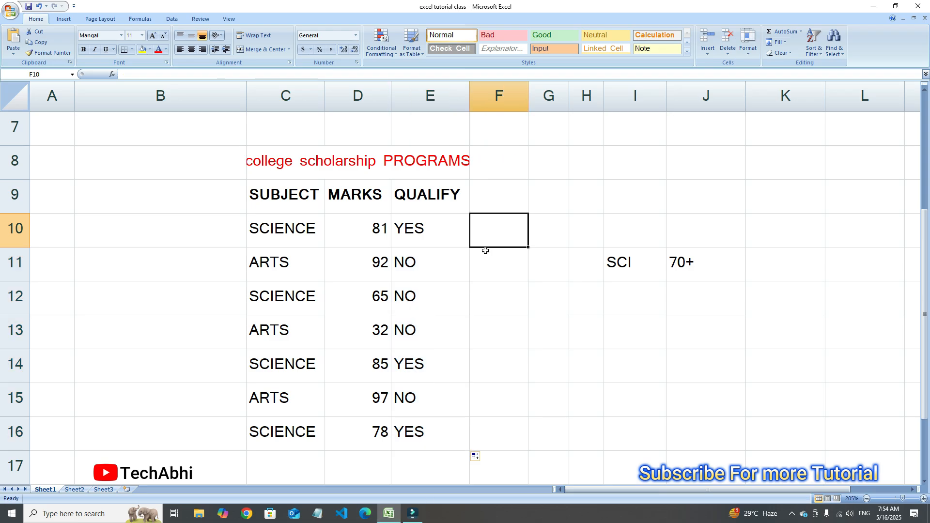
Review the QUALIFY results in E10, E14 and E16, comparing row 10's subject and marks with its result
click(418, 367)
click(428, 424)
click(439, 234)
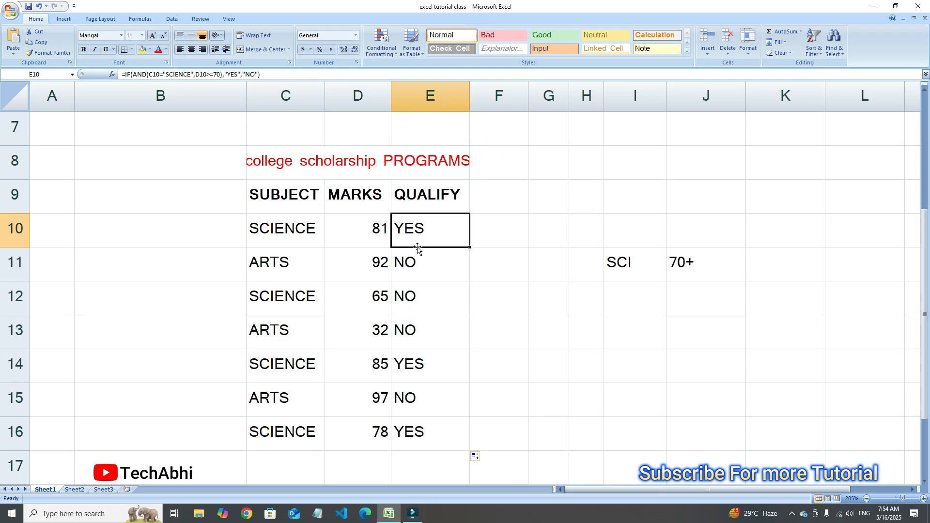
click(419, 429)
click(422, 374)
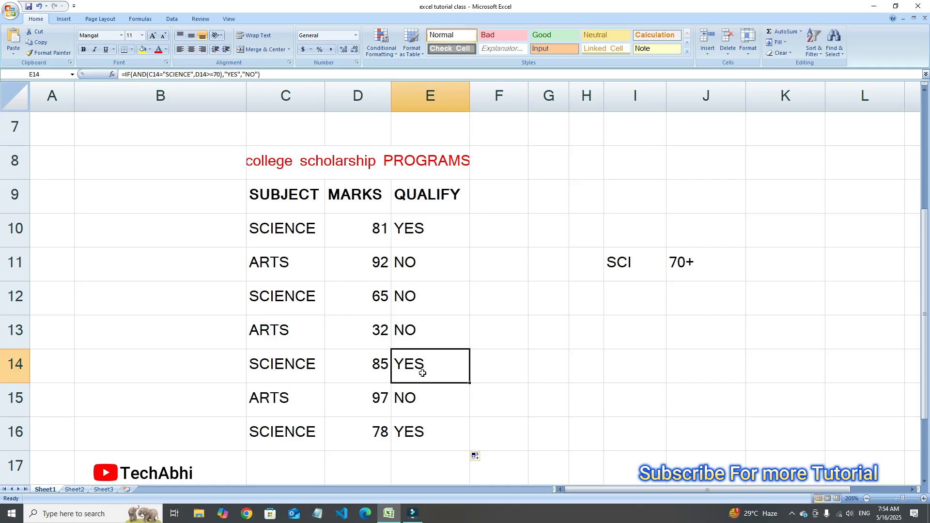
click(282, 231)
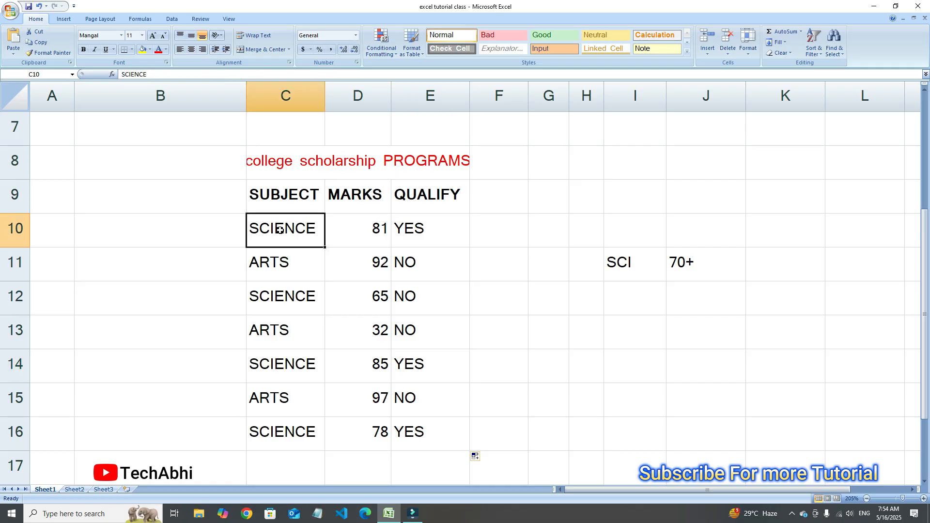
click(384, 237)
click(446, 235)
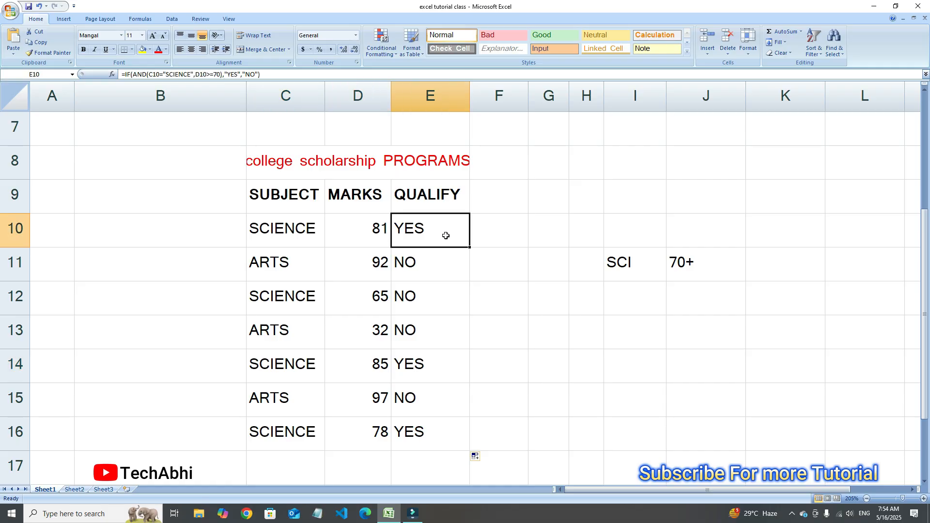
Check row 11's subject and marks against both scholarship conditions and its QUALIFY result
click(277, 267)
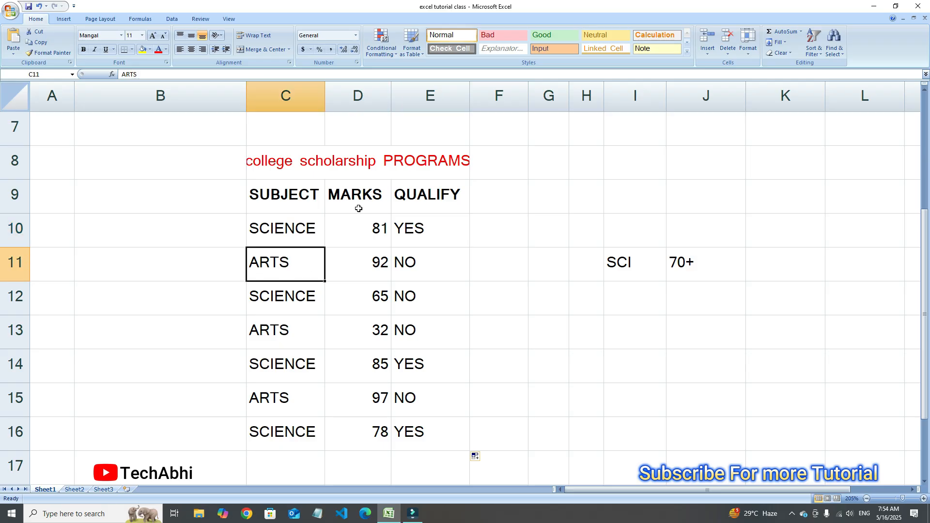
click(364, 267)
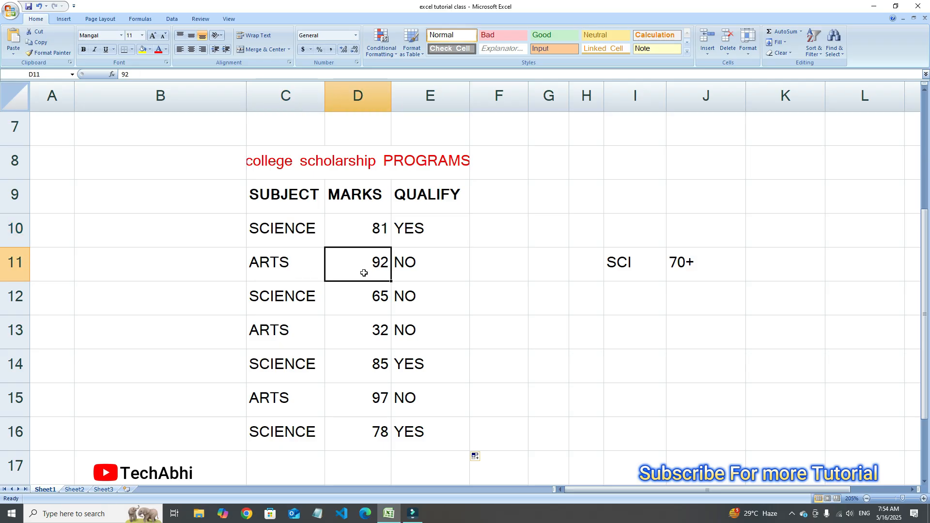
click(280, 262)
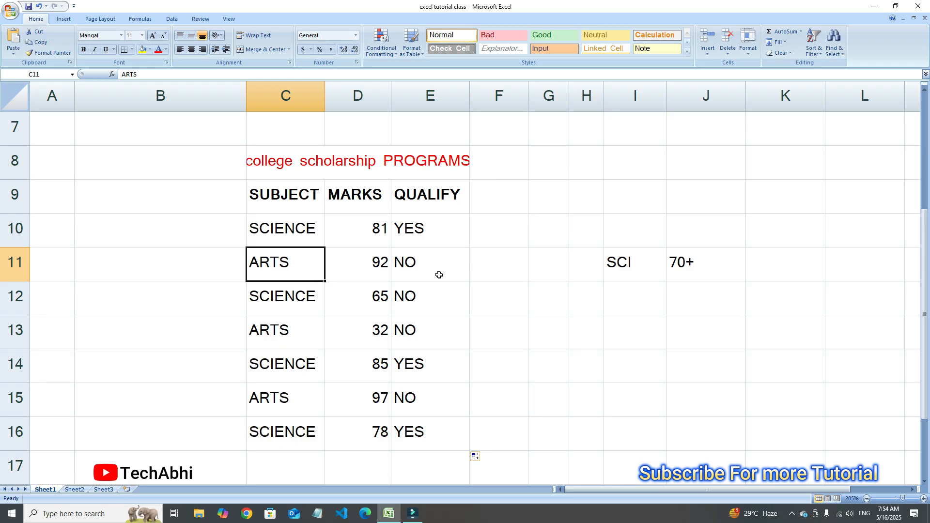
click(381, 260)
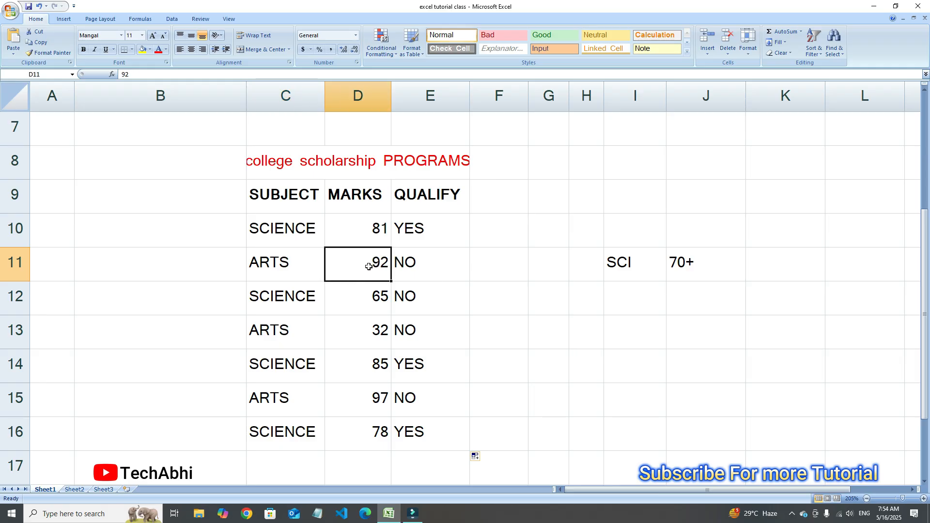
click(436, 261)
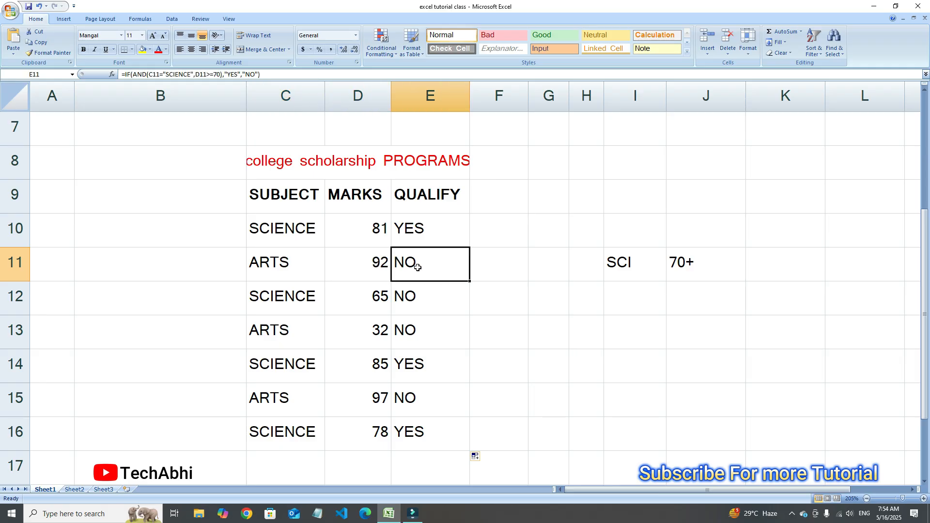
click(285, 262)
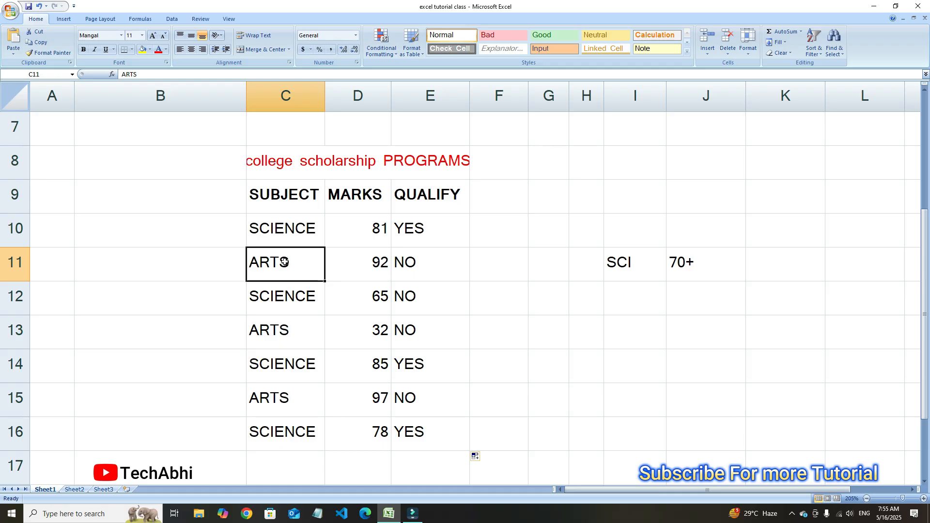
click(363, 270)
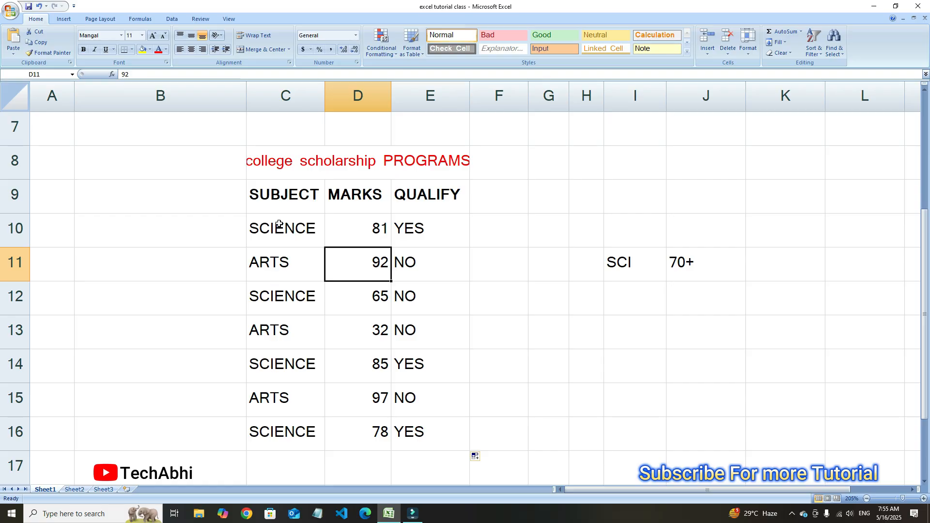
click(289, 262)
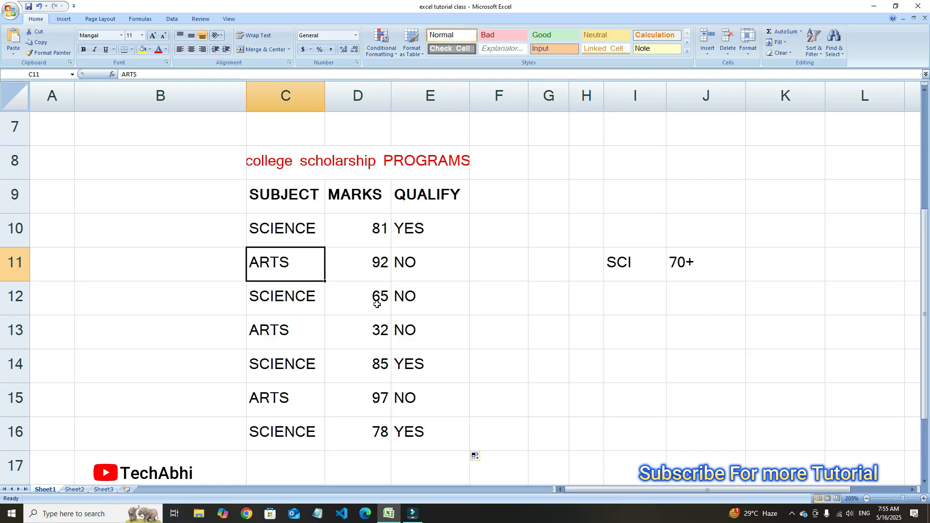
Check the subjects and marks of the science students in rows 12, 14 and 16 against their QUALIFY results
click(353, 304)
click(291, 300)
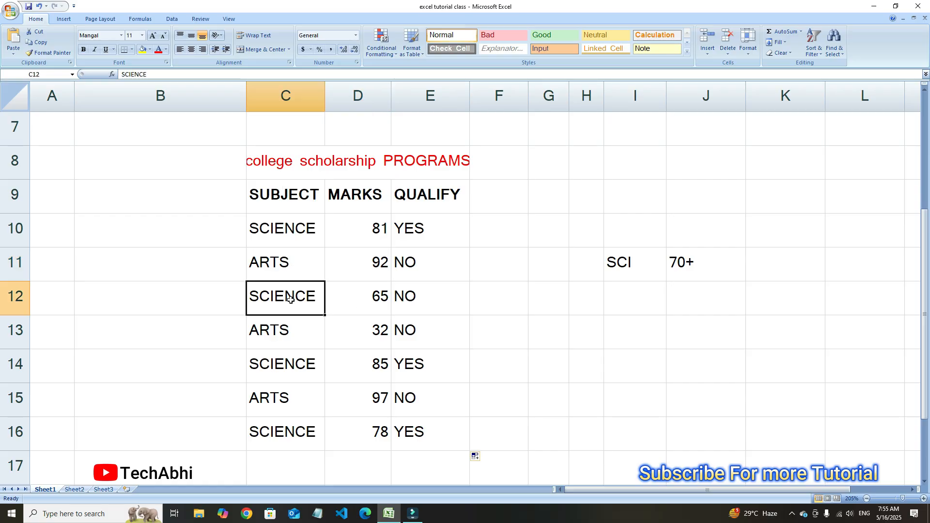
click(350, 306)
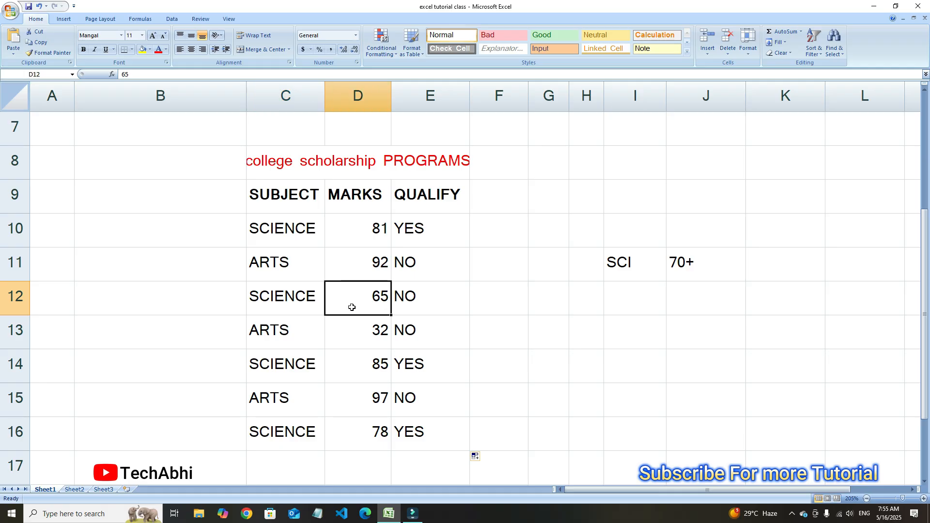
click(436, 303)
click(277, 374)
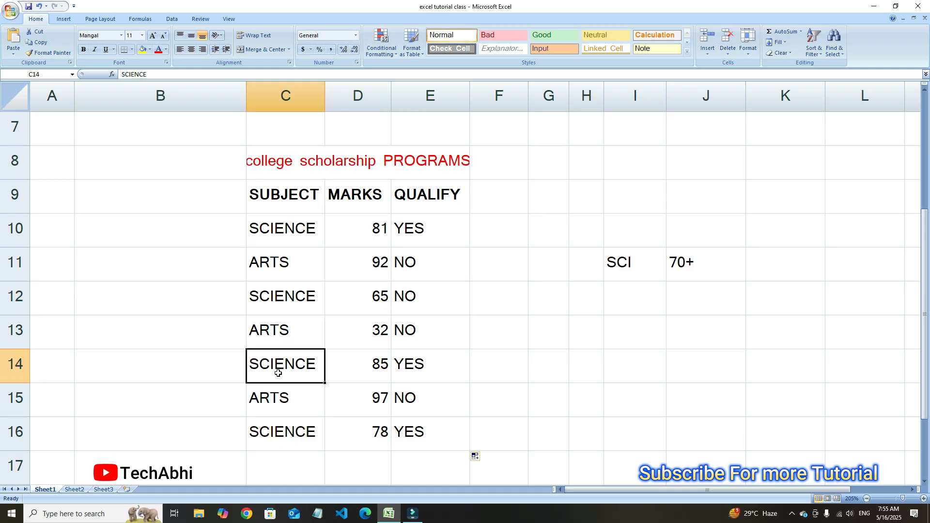
click(356, 370)
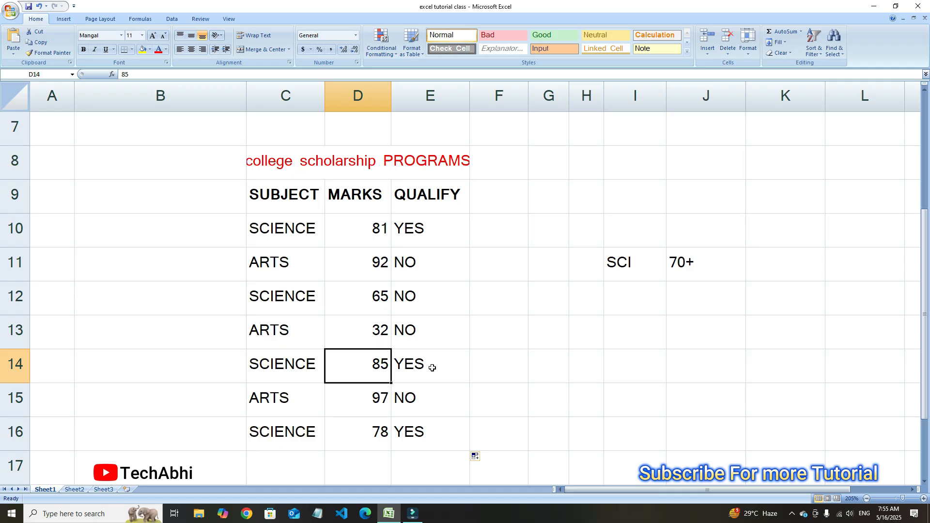
click(294, 441)
click(402, 432)
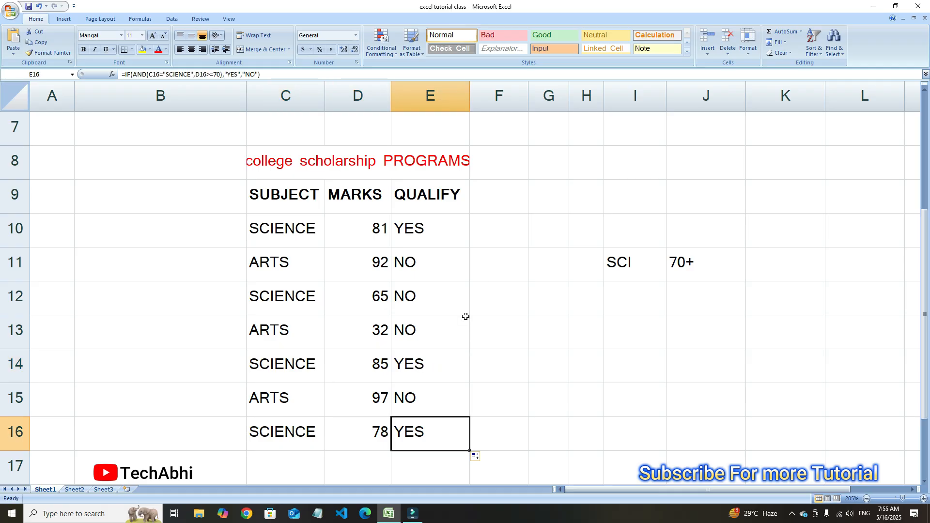
Copy the QUALIFY header from E9 into F9 and widen column F to fit it
click(514, 203)
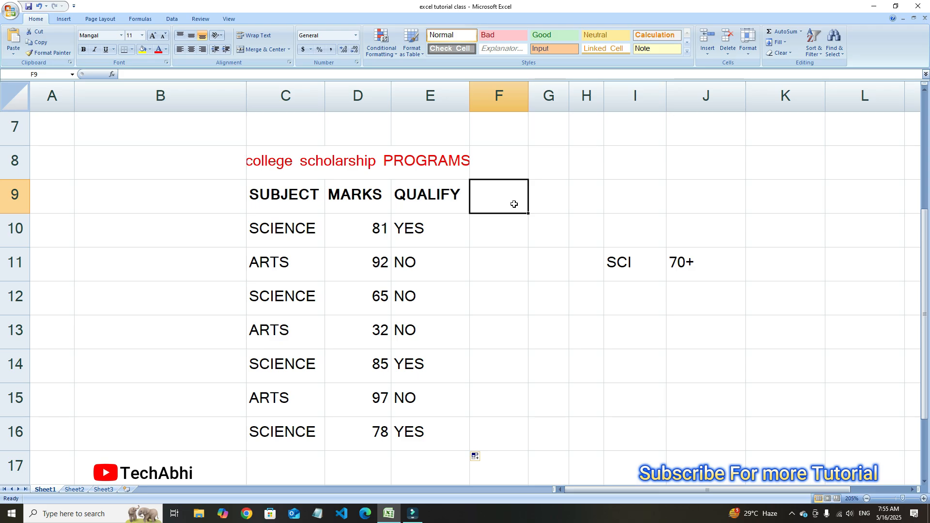
click(449, 207)
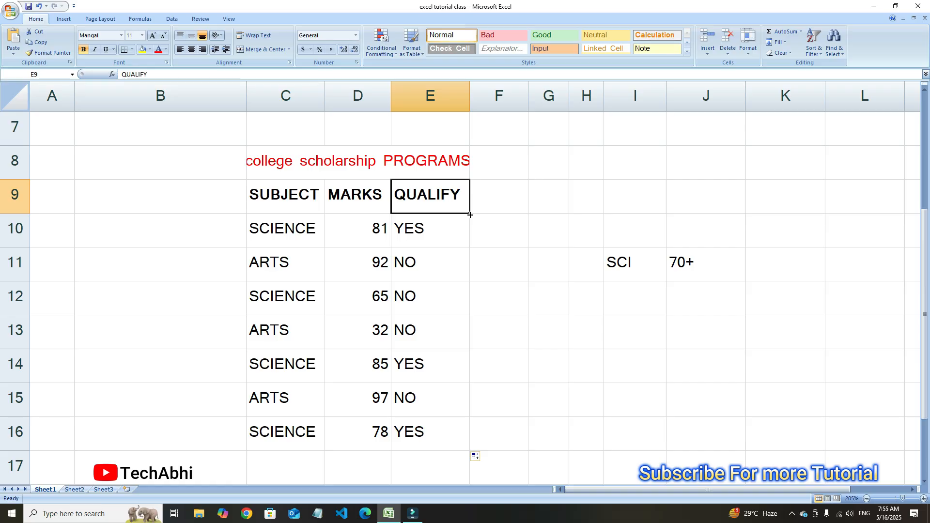
drag(471, 214, 528, 213)
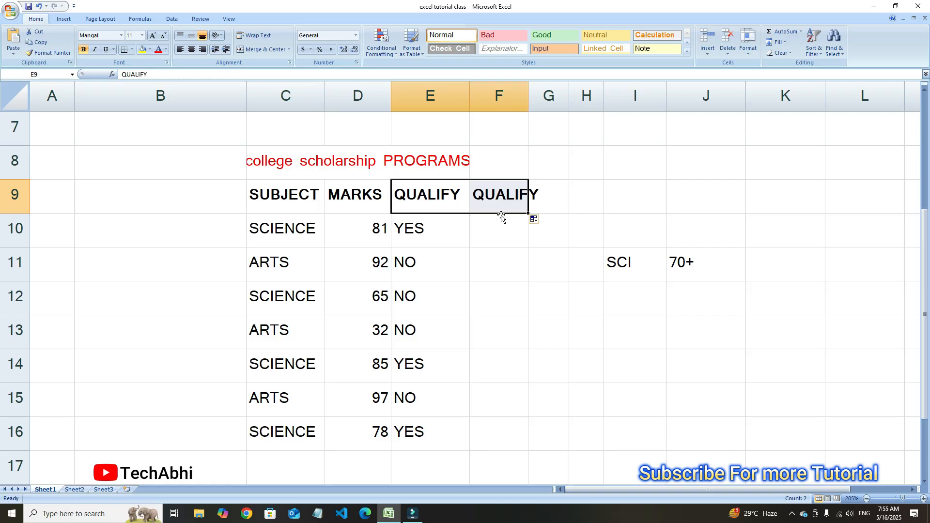
double_click(527, 92)
click(517, 222)
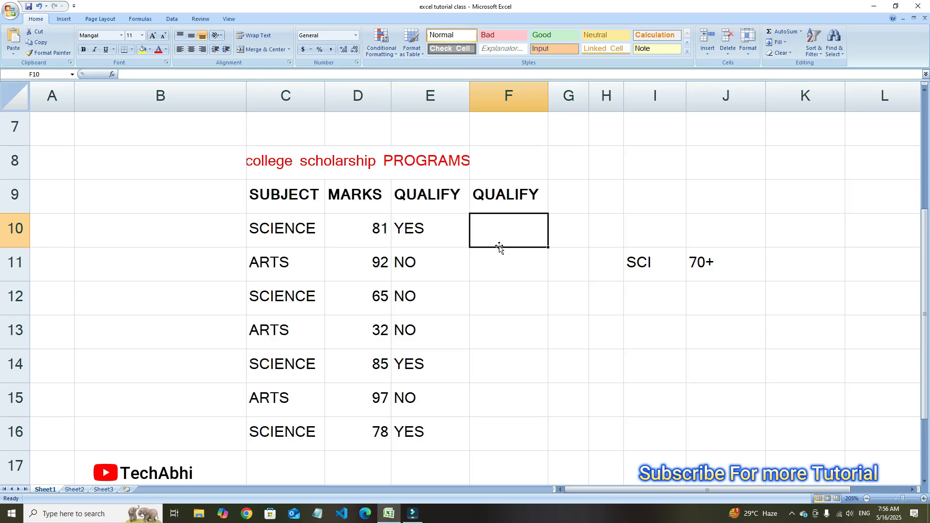
Enter the label OR in cell F8 above the second QUALIFY header
click(656, 292)
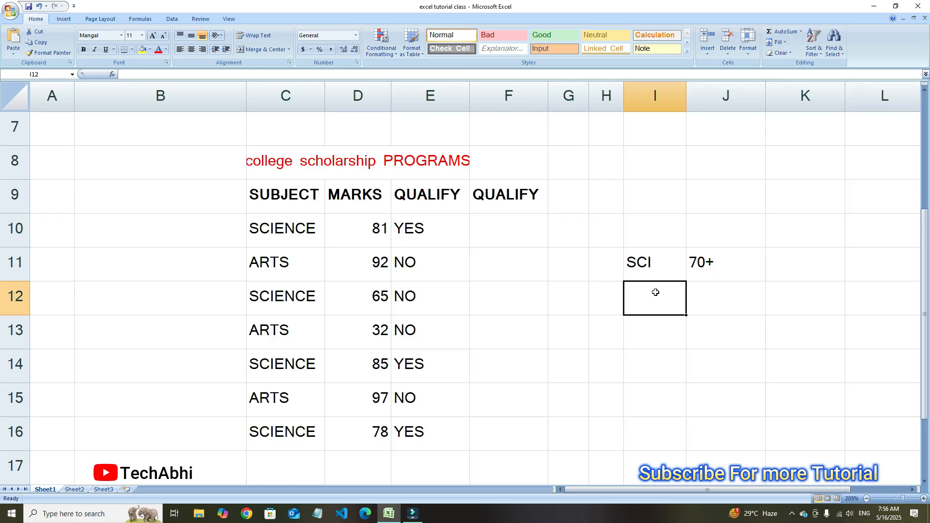
click(654, 258)
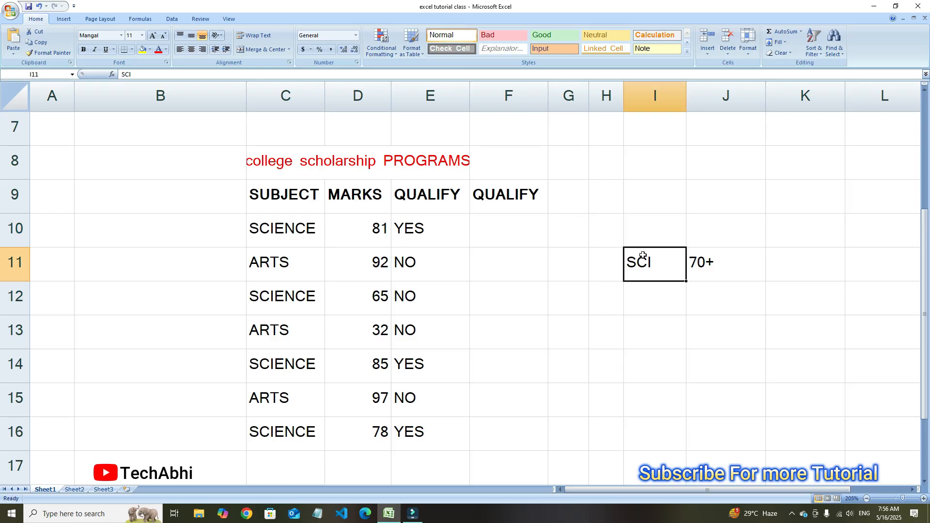
click(669, 226)
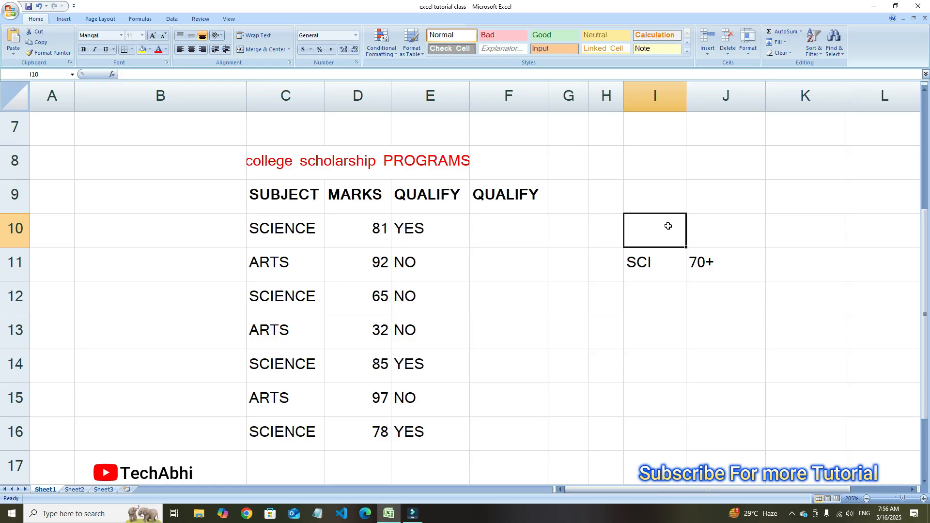
click(528, 169)
text(OR)
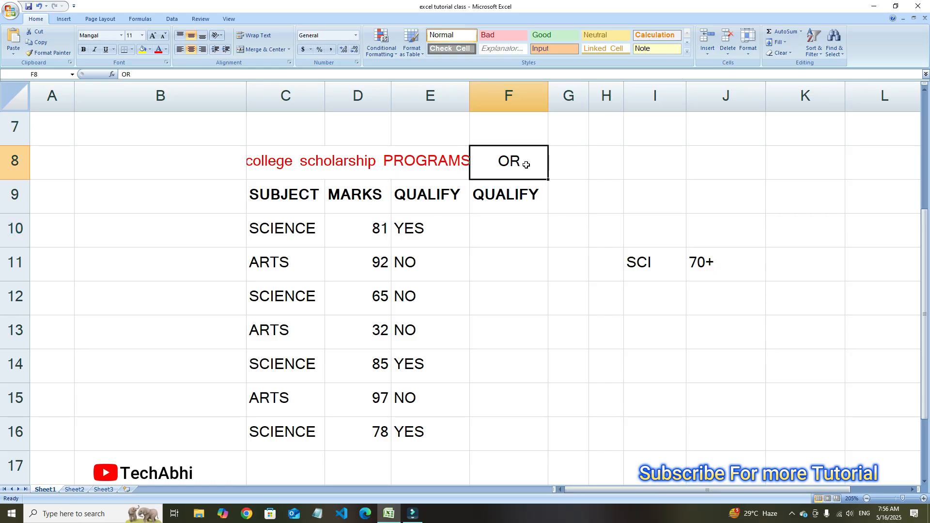
click(505, 250)
click(516, 219)
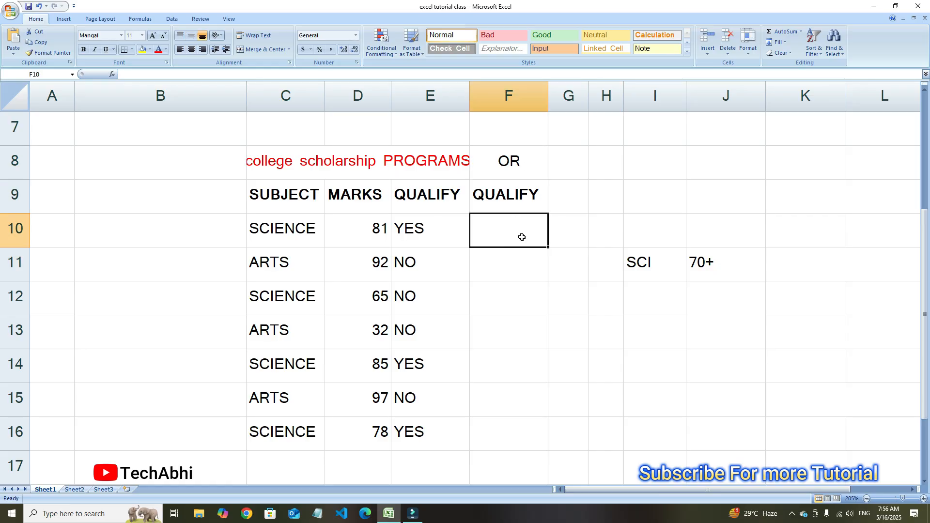
click(656, 264)
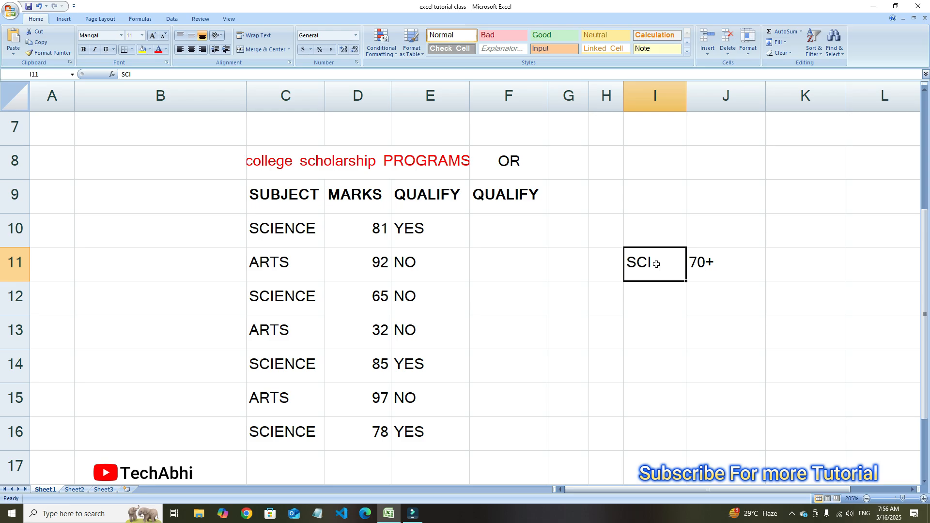
Enter 0R in cell I10 and OR in cell J10 above the SCI and 70+ criteria
click(735, 266)
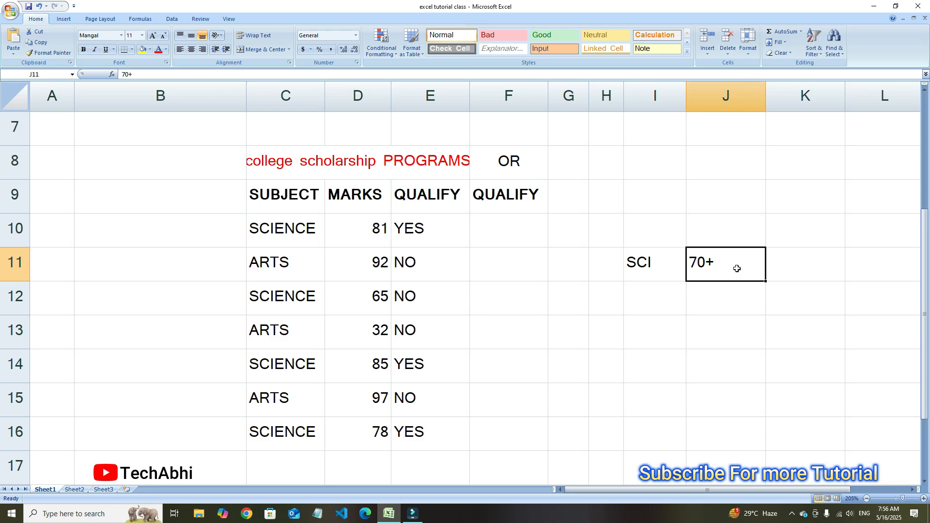
click(654, 236)
text(0R)
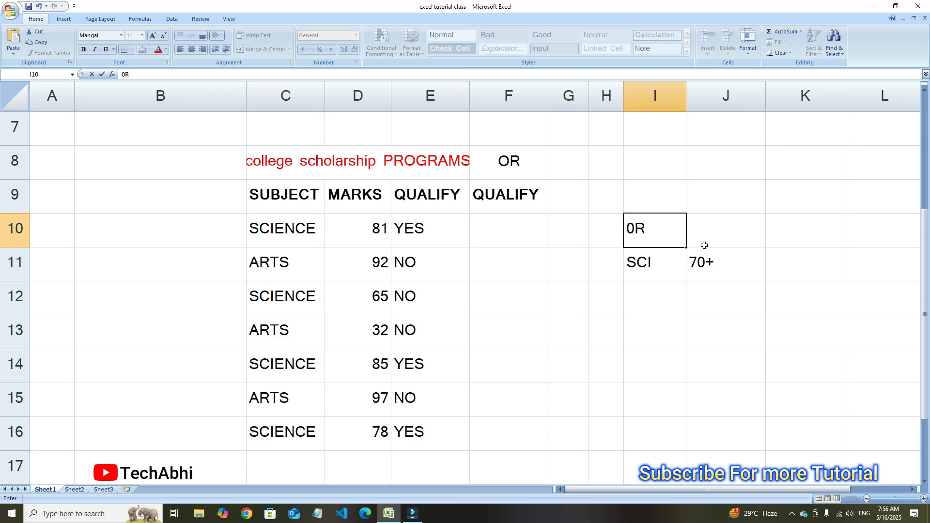
click(742, 218)
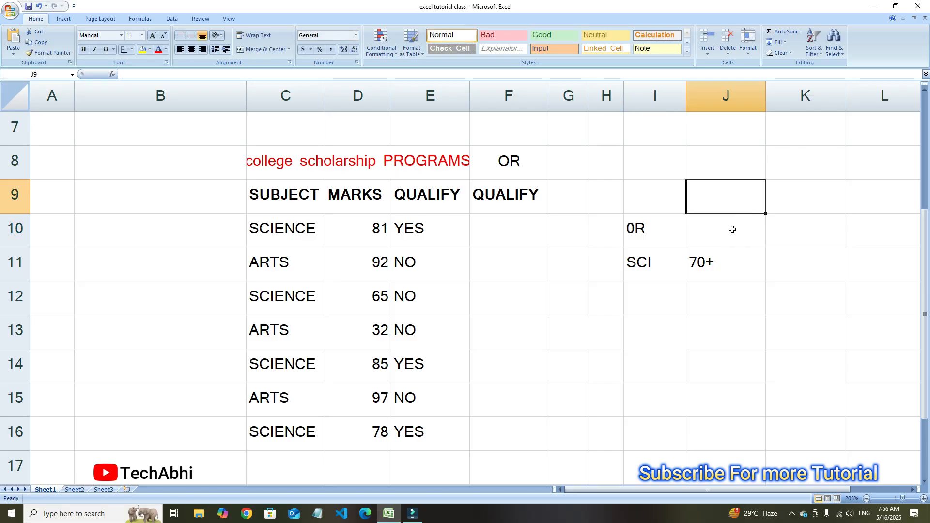
text(OR)
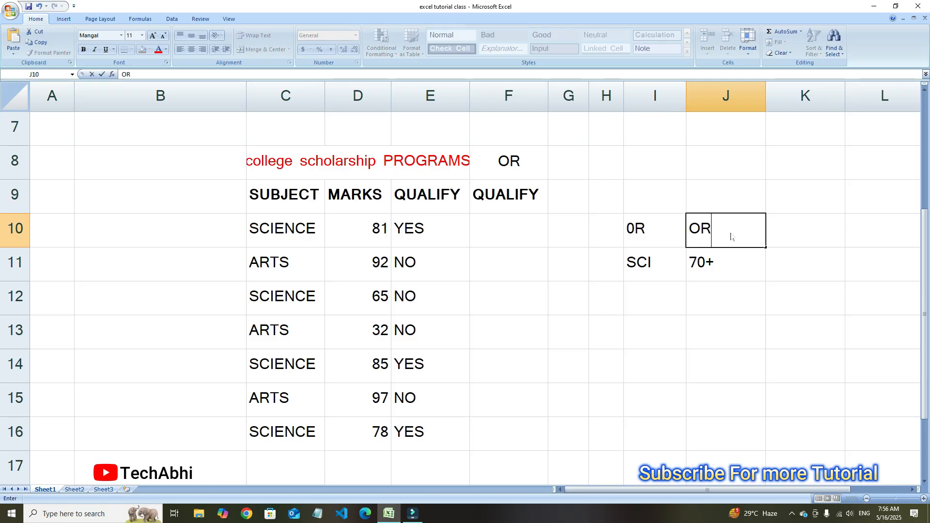
click(656, 270)
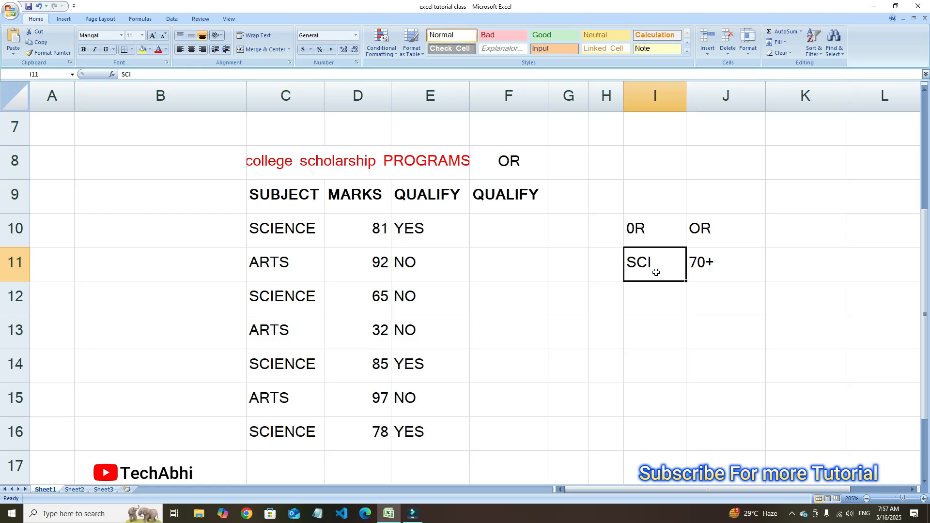
drag(656, 272, 703, 272)
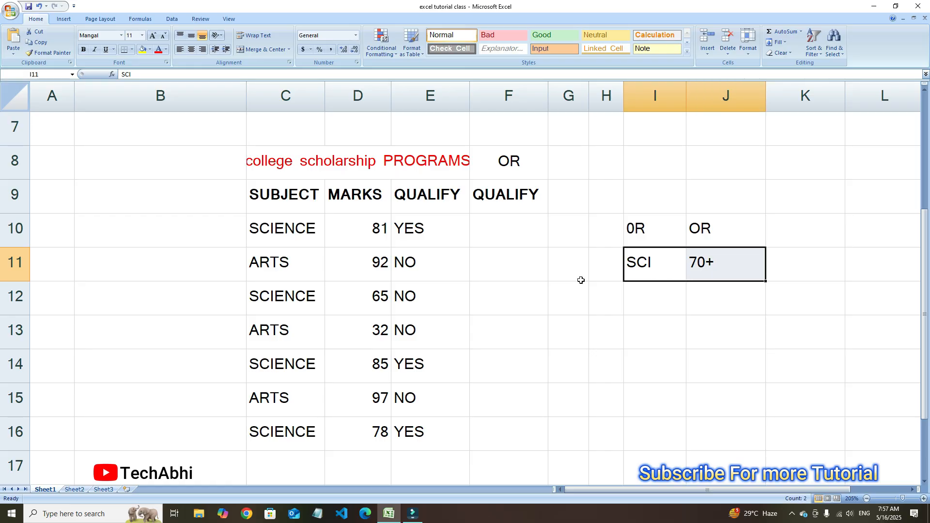
Begin an IF formula with a nested OR in F10, using C10="SCIENCE" as the first condition
click(492, 229)
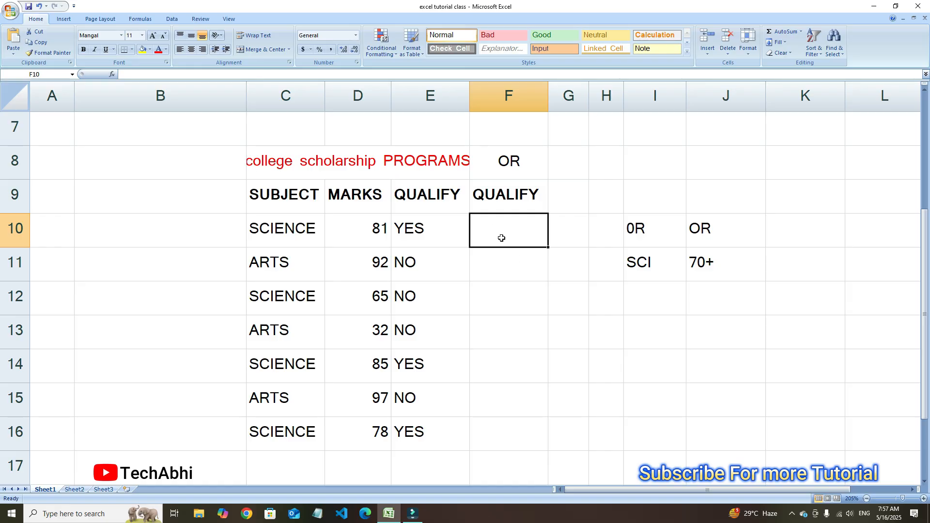
text(=)
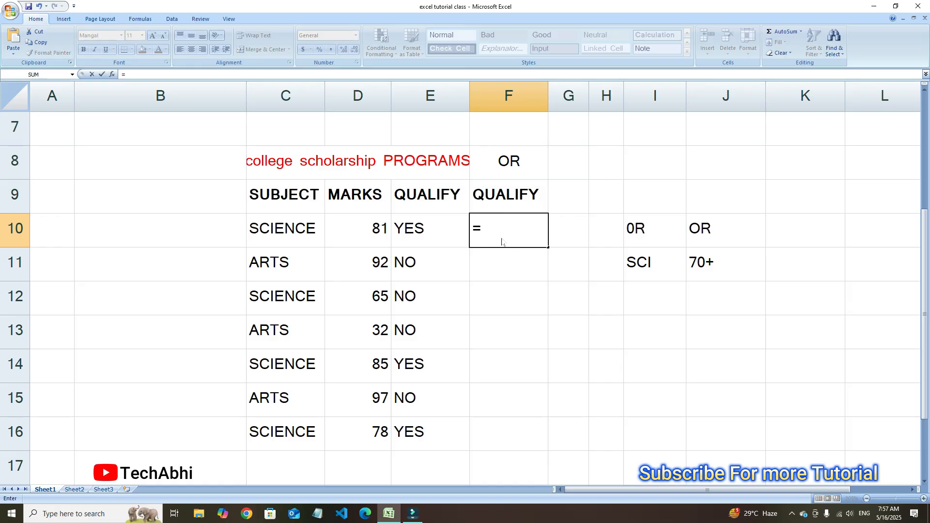
text(IF()
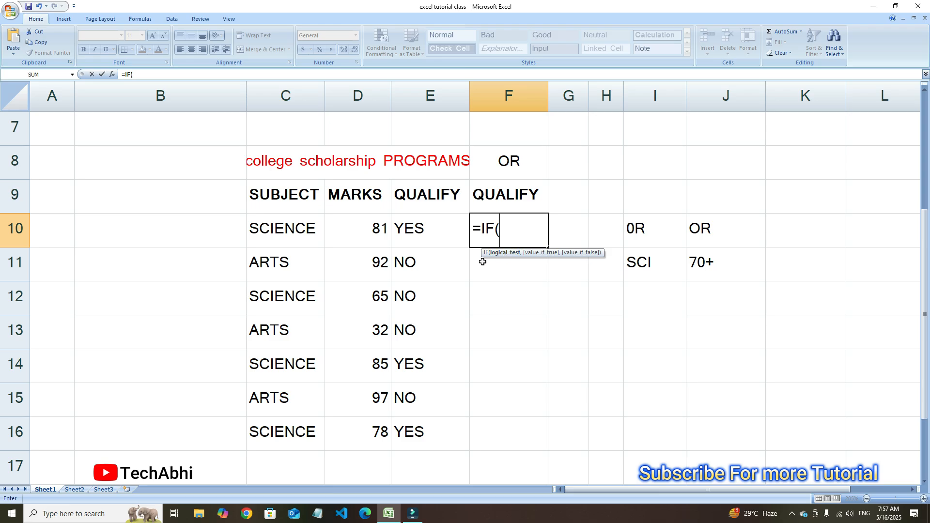
text(OR)
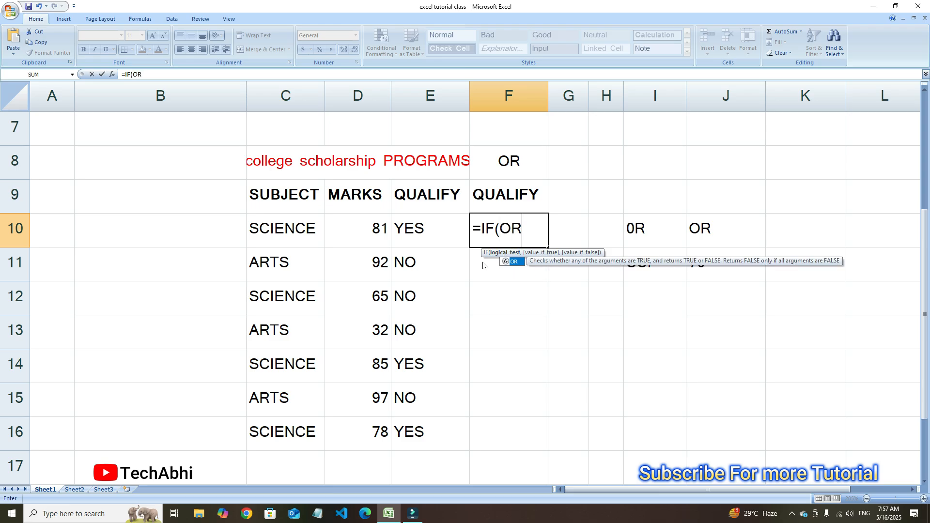
text(()
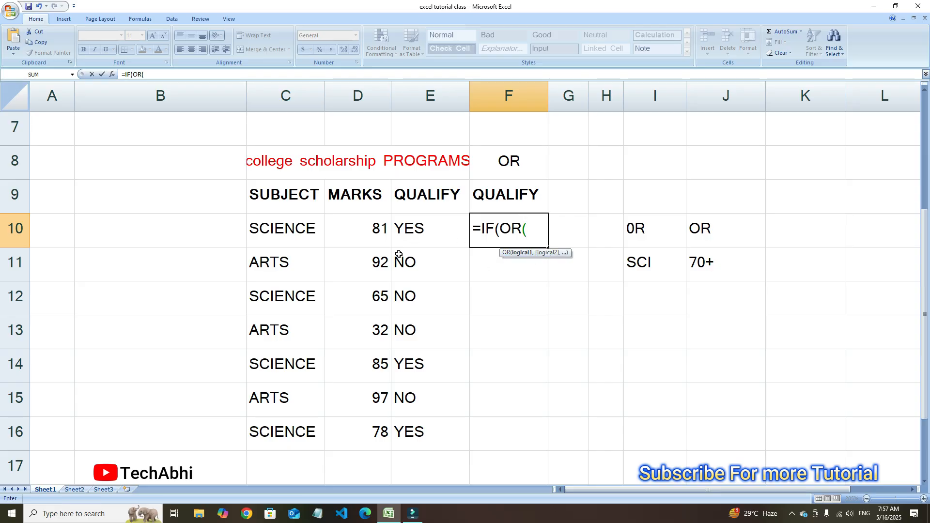
click(277, 233)
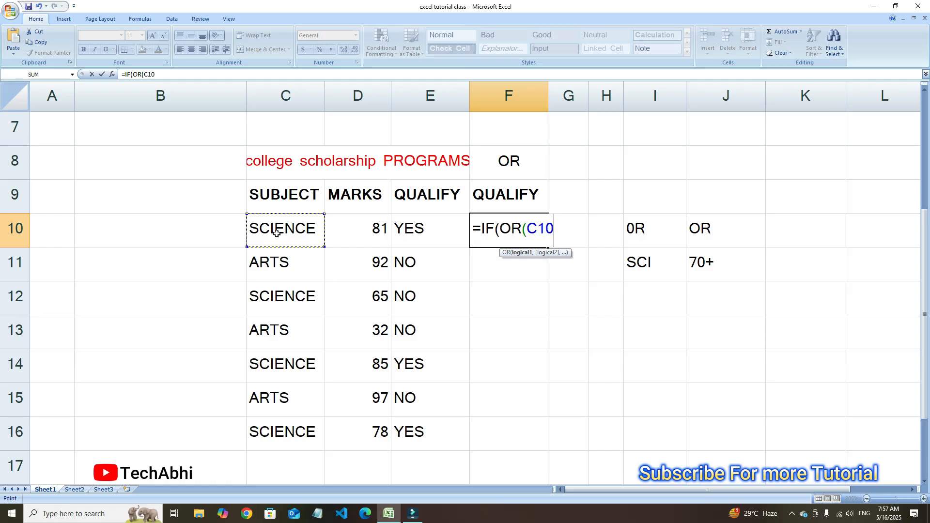
text(=")
text(SCIENCE)
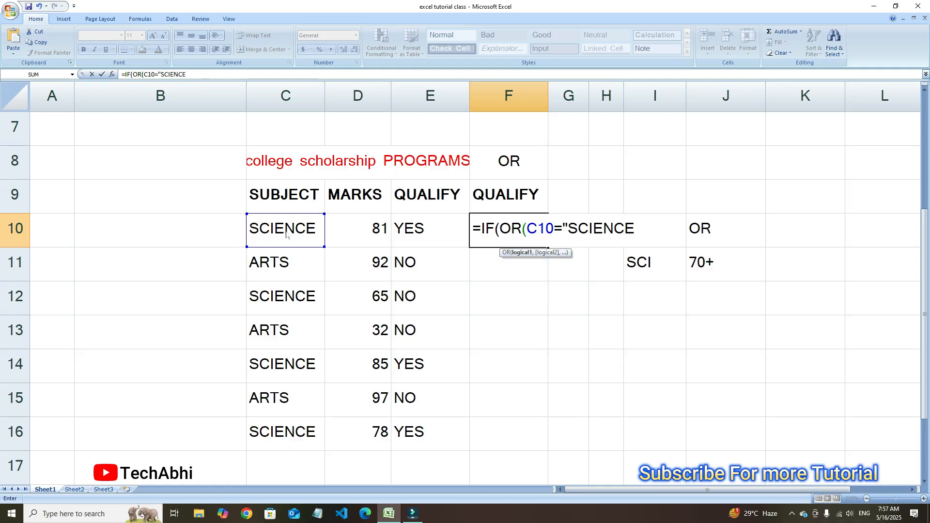
text(")
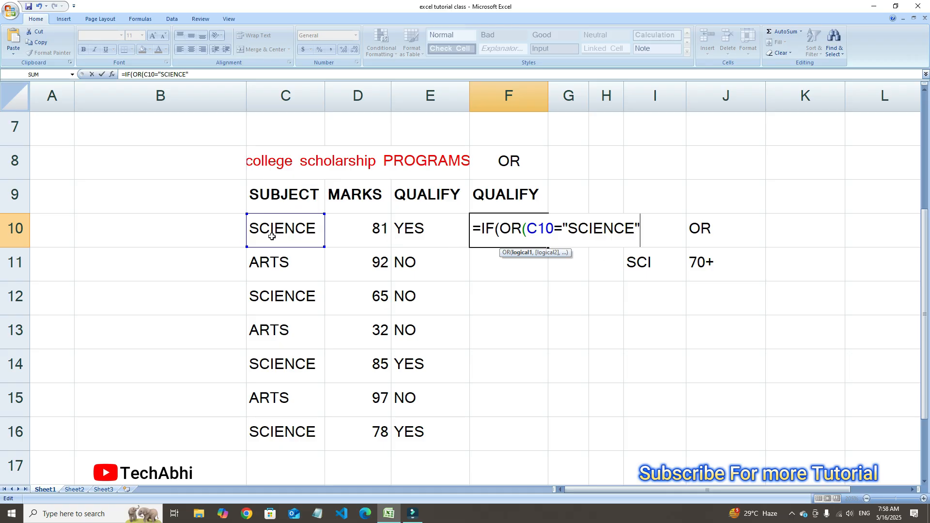
text(,)
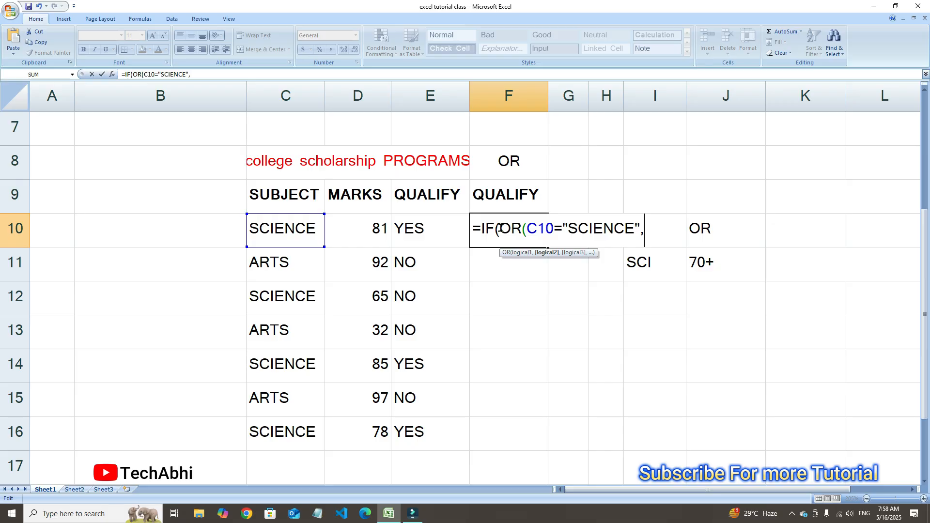
Add D10>=70 as the second OR condition in the F10 formula and close the OR function
click(376, 228)
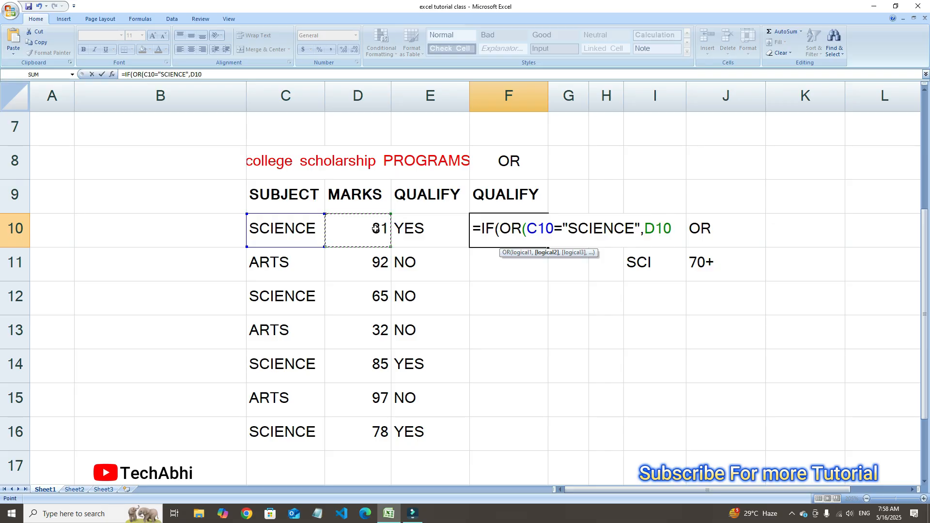
text(>=)
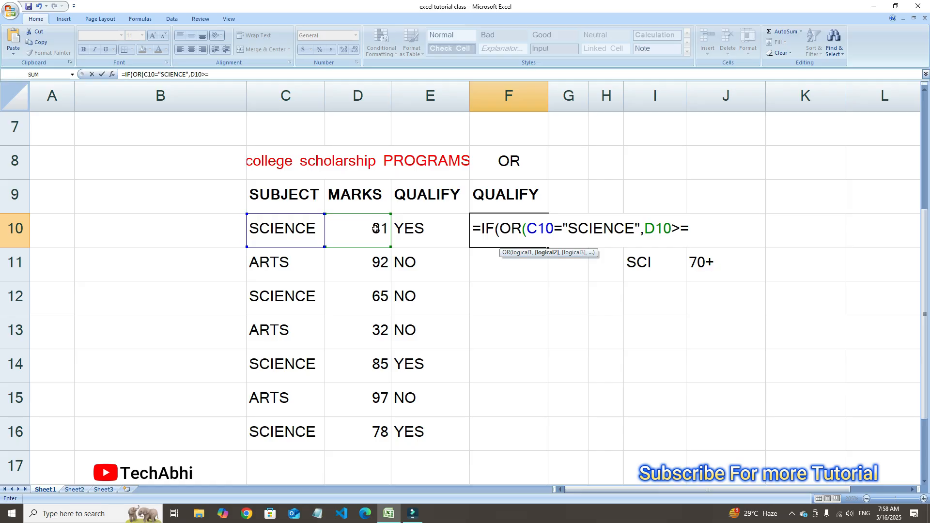
text(70)
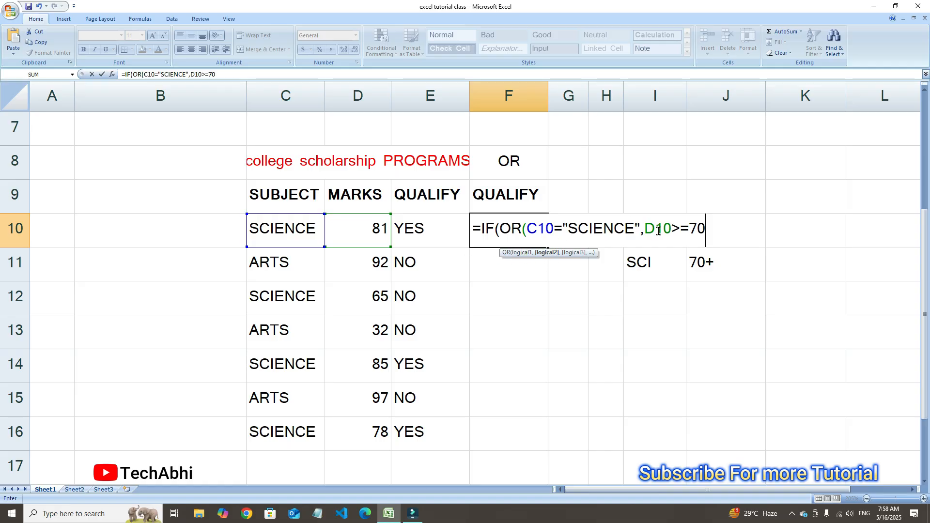
text())
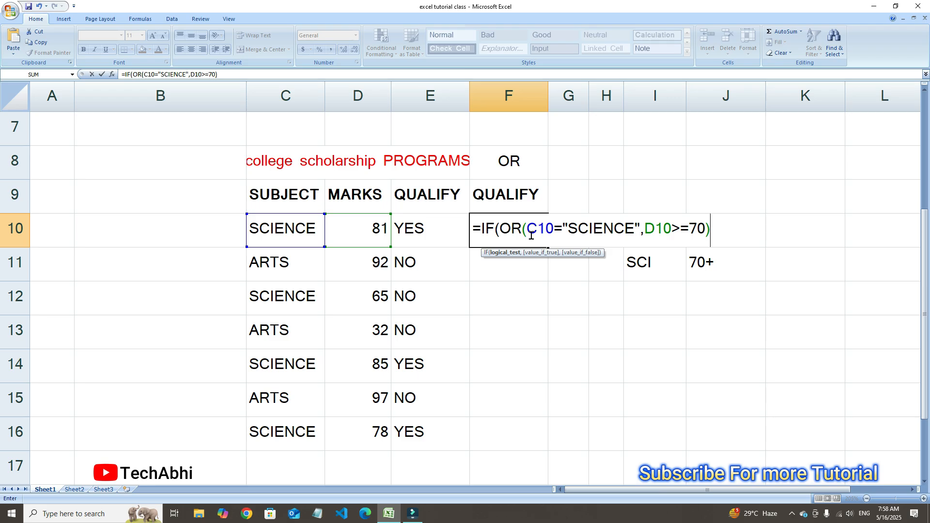
Complete the F10 formula with "YES" as the true result and "NO" as the false result, and commit it
text(,")
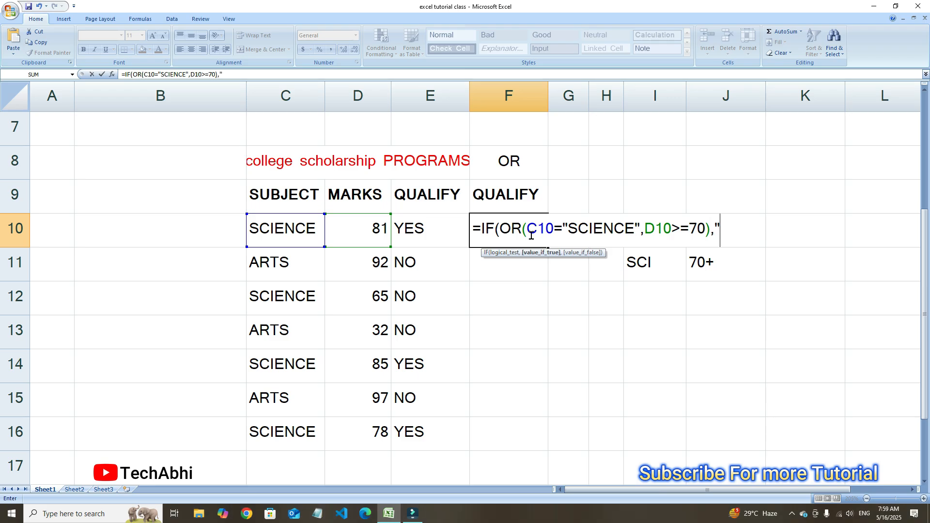
text(YES")
text(,"NO)
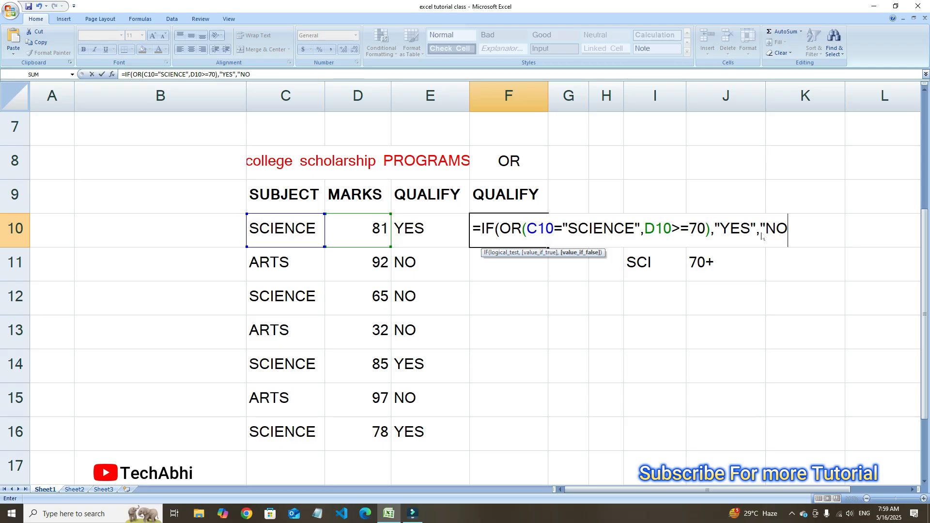
text("))
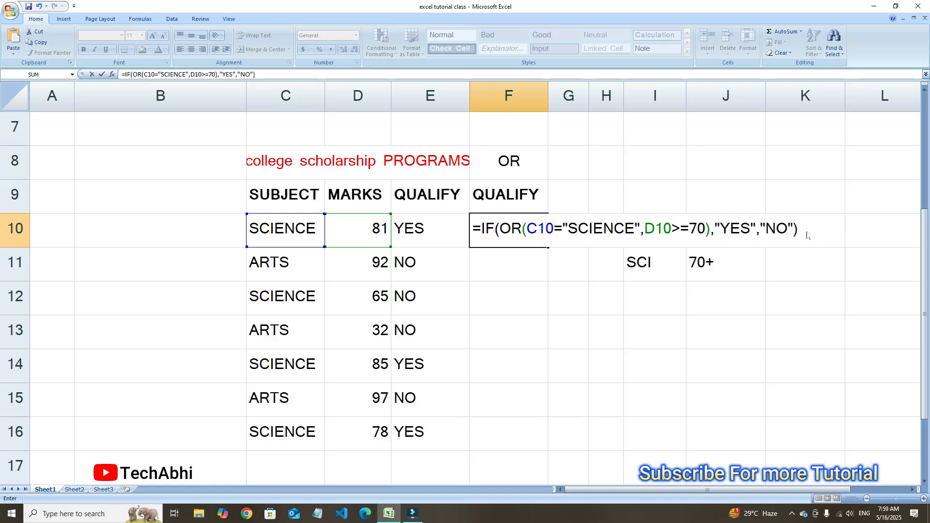
drag(497, 225, 516, 225)
click(516, 229)
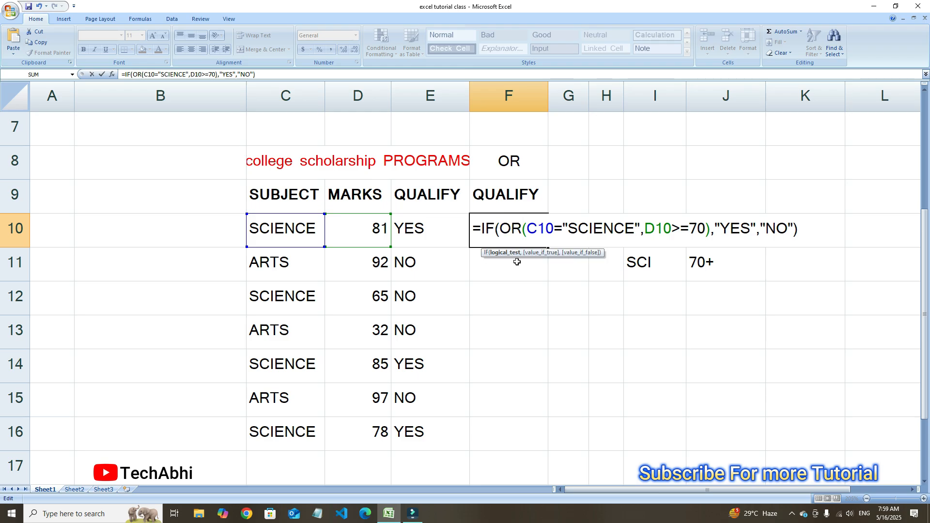
click(813, 230)
key(Return)
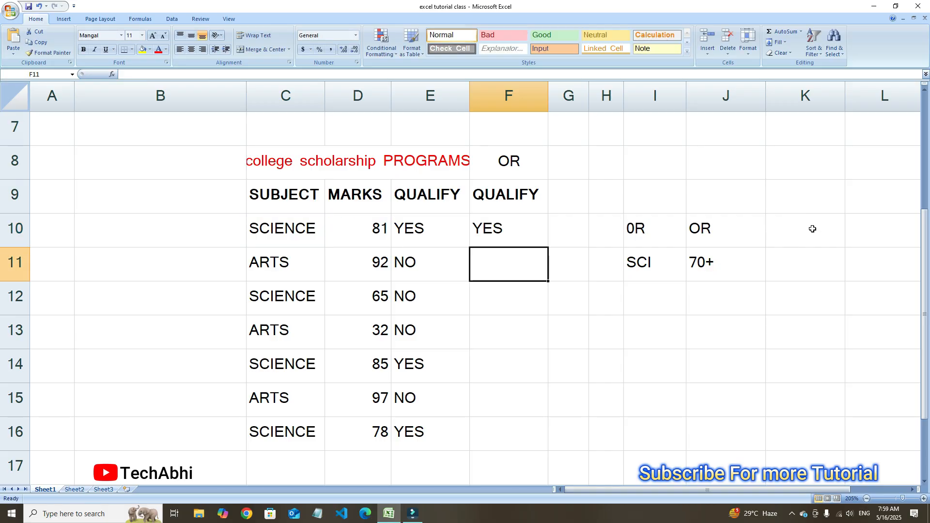
Check row 10's subject and marks, and fill the F10 OR formula down to F16
scroll(533, 316, up, 1)
scroll(539, 328, down, 2)
scroll(538, 266, up, 1)
click(307, 241)
click(376, 235)
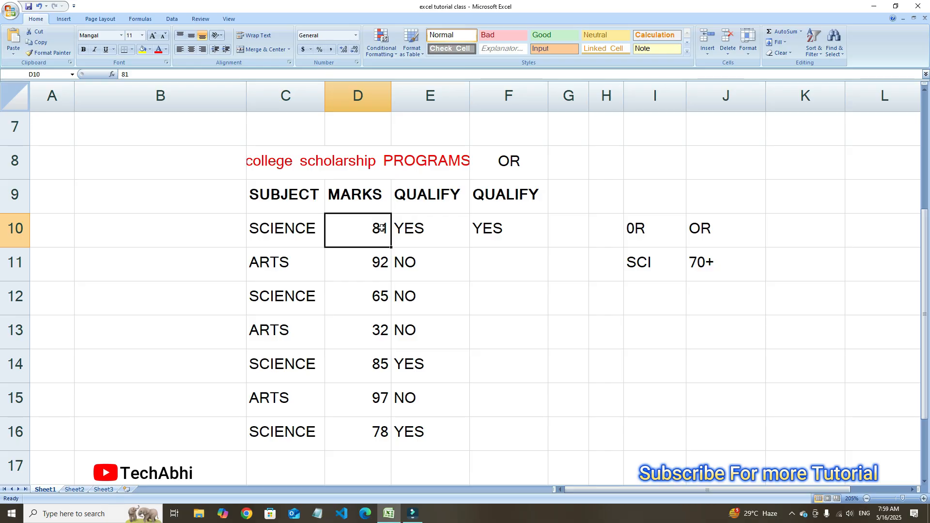
click(517, 240)
double_click(548, 247)
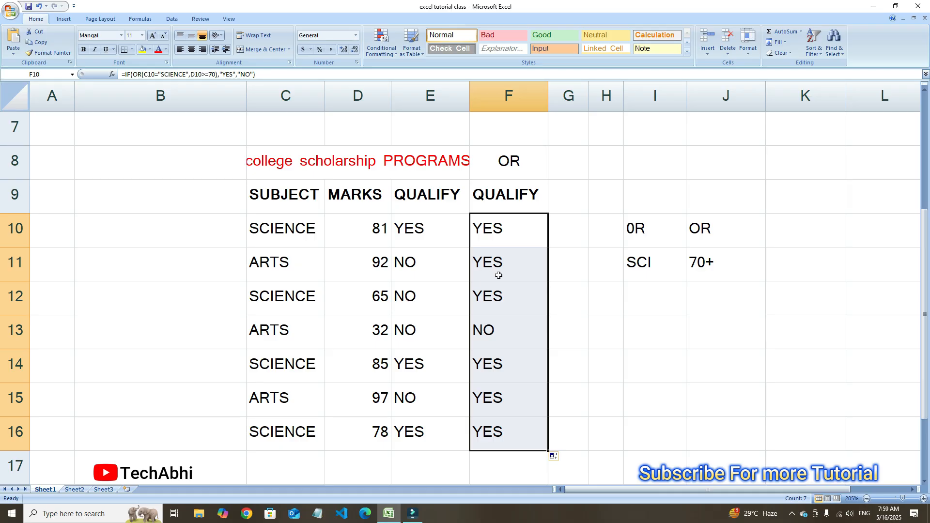
Compare the OR results in F10:F16 with the AND results in column E, including rows 12 and 13
click(486, 342)
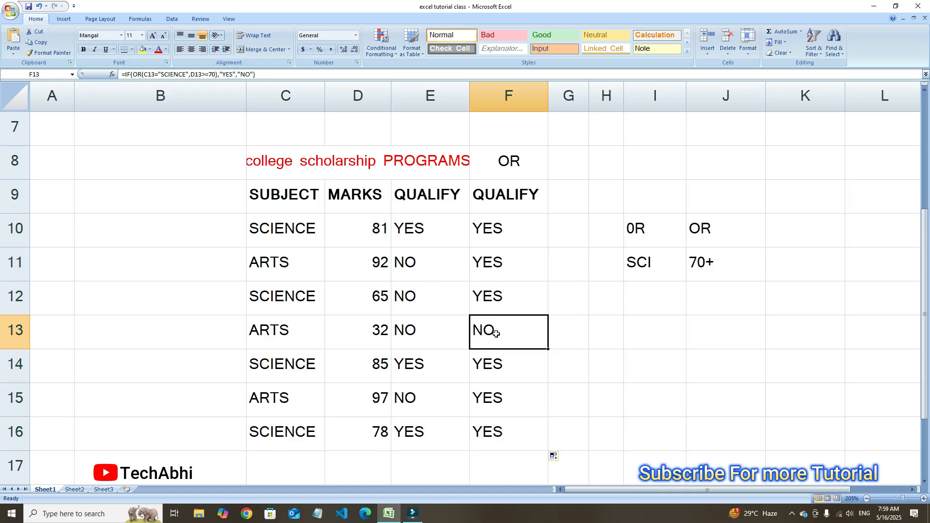
drag(516, 216, 498, 425)
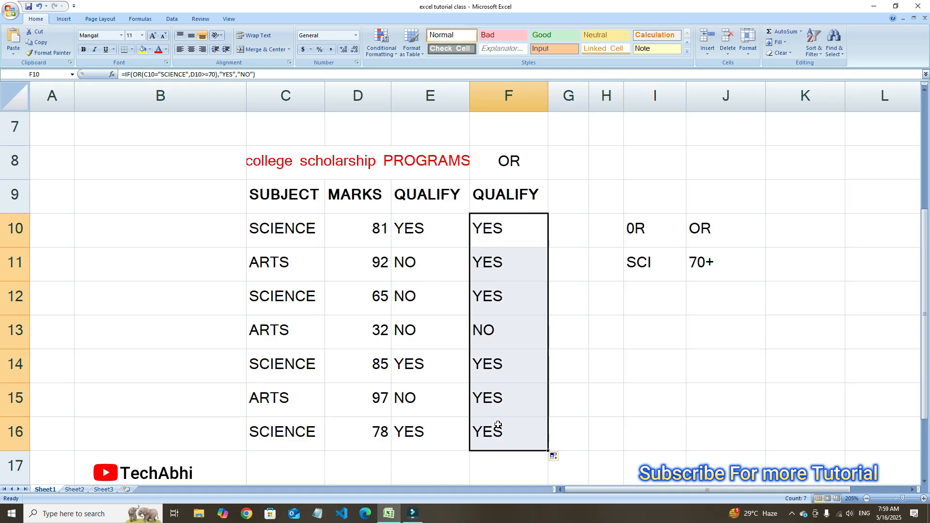
click(500, 356)
click(427, 226)
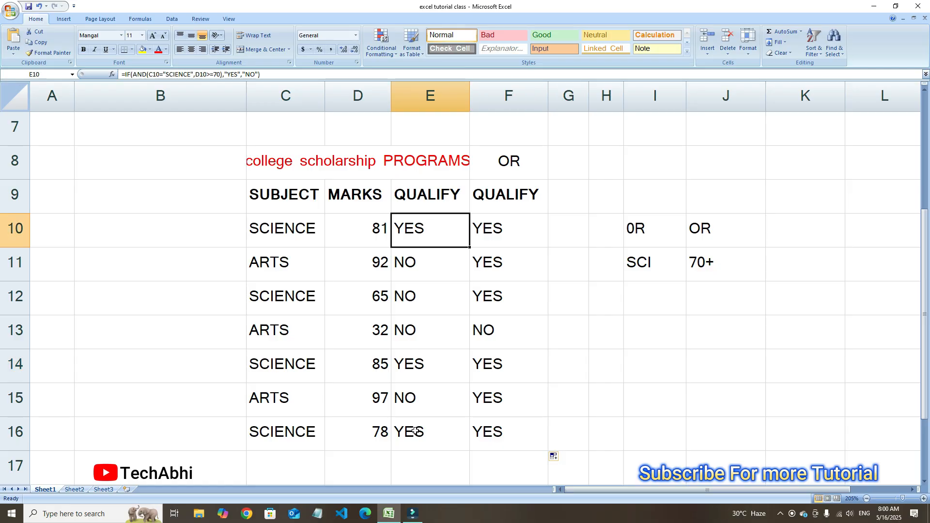
click(525, 233)
click(499, 300)
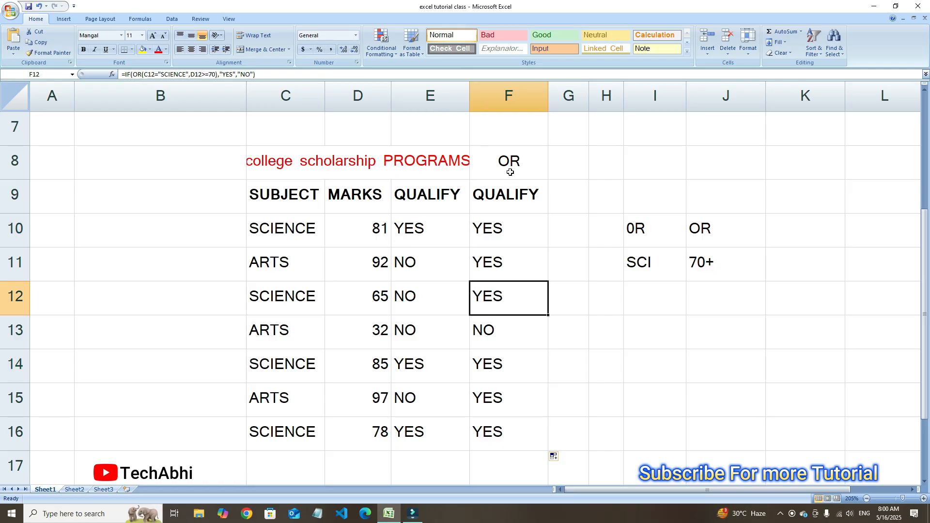
click(481, 335)
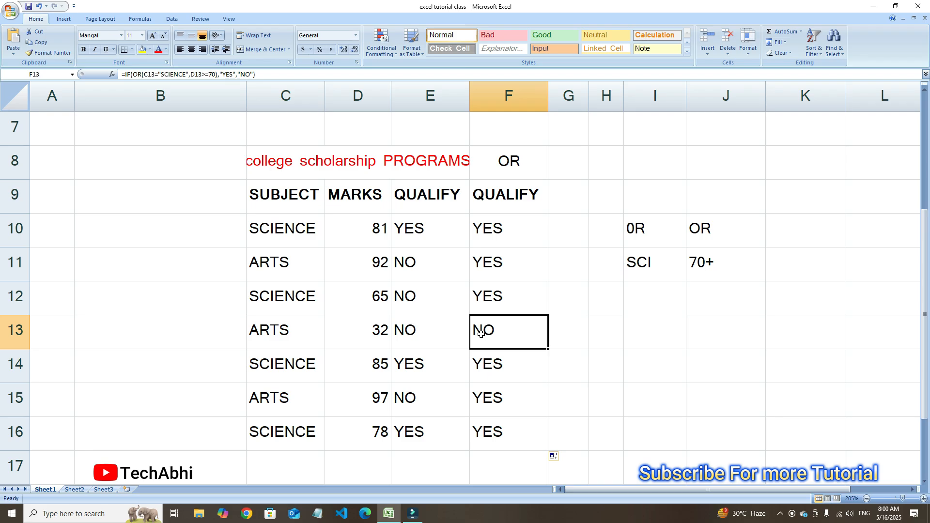
Check the subjects in rows 10 and 11 and row 11's marks against the OR scholarship criteria
click(309, 225)
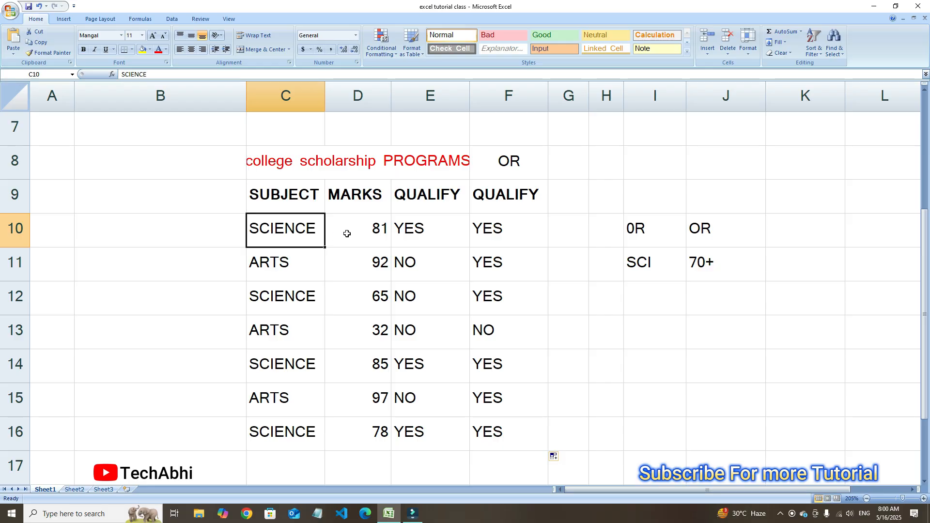
click(269, 270)
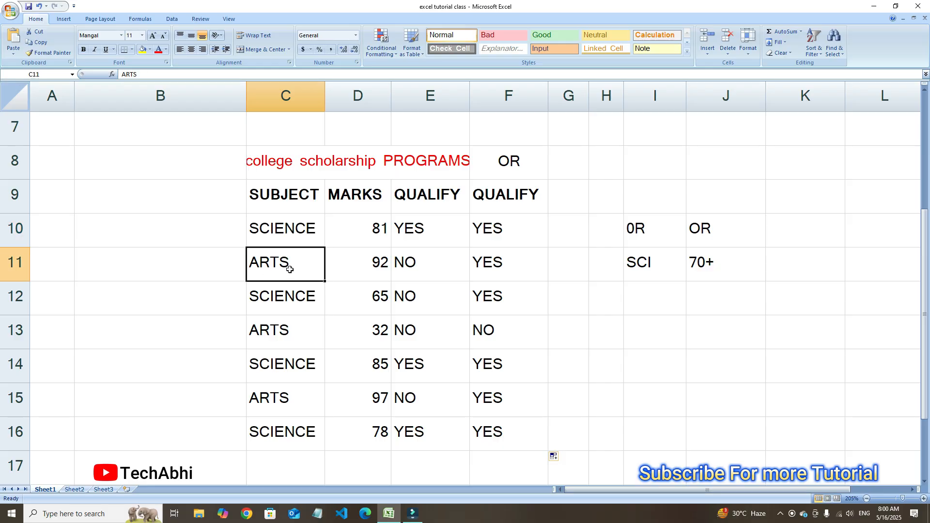
click(376, 270)
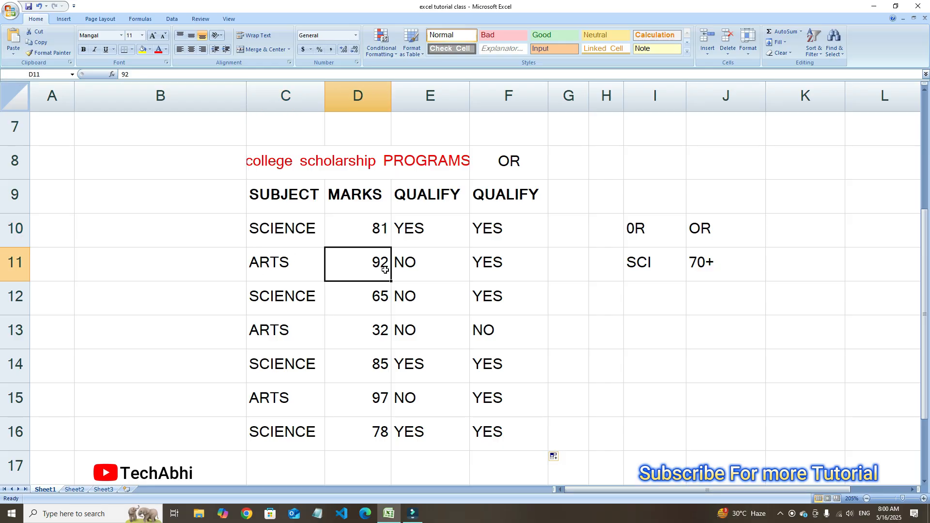
click(709, 268)
click(364, 257)
click(277, 262)
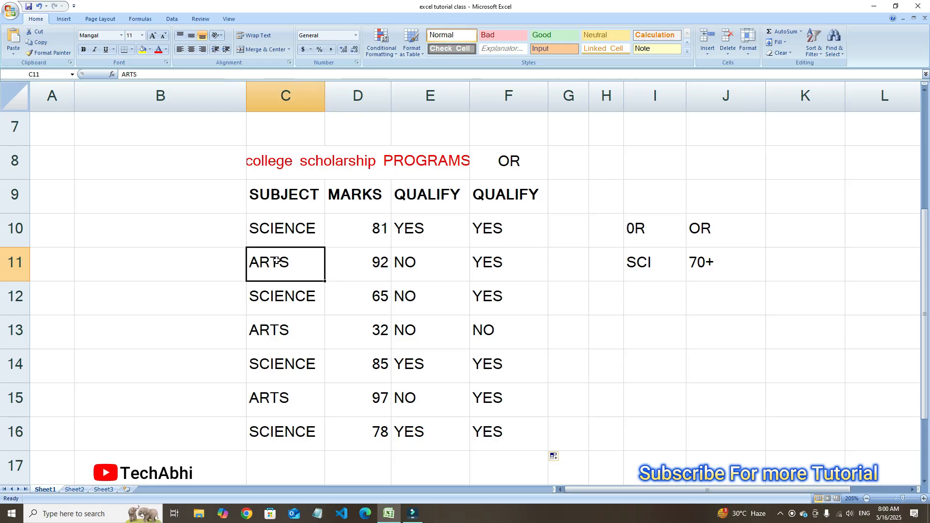
Check the subjects and marks in rows 11 to 15 against the OR scholarship criteria, including the OR result in F13
click(350, 260)
click(289, 309)
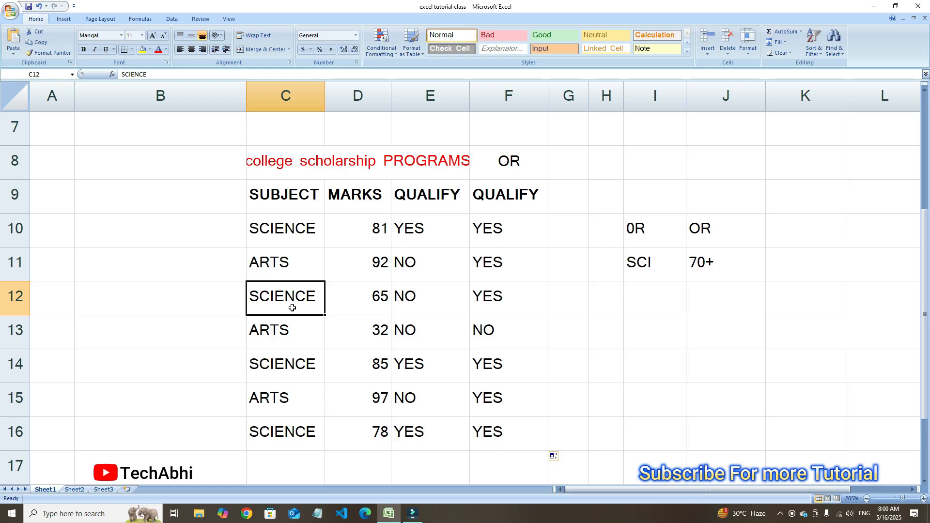
click(358, 296)
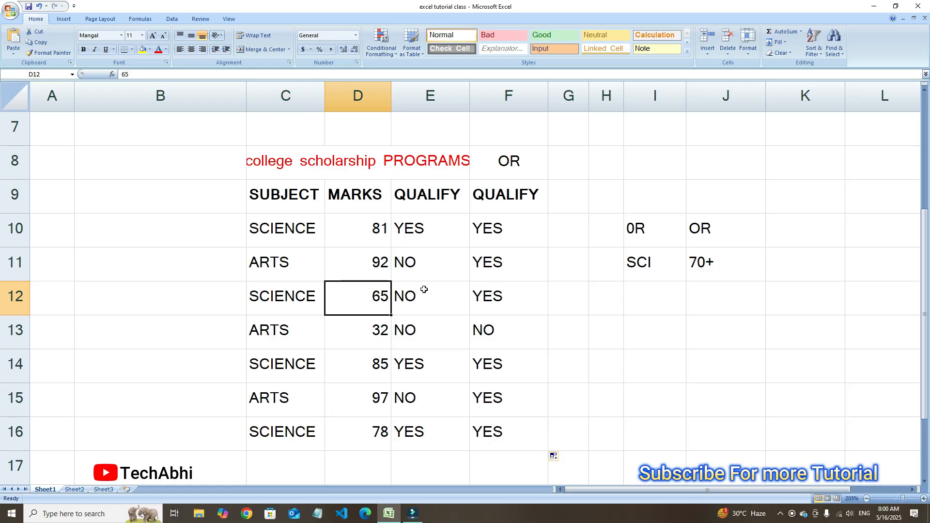
click(278, 312)
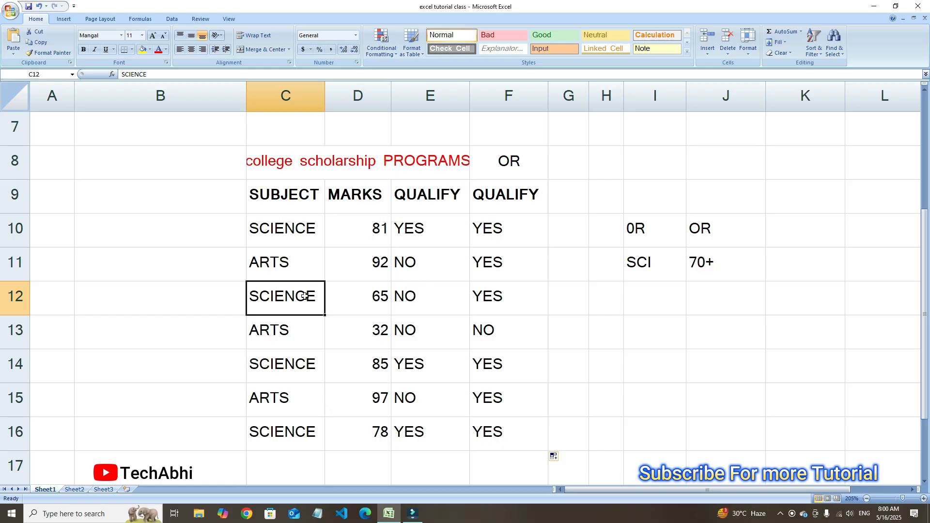
click(280, 334)
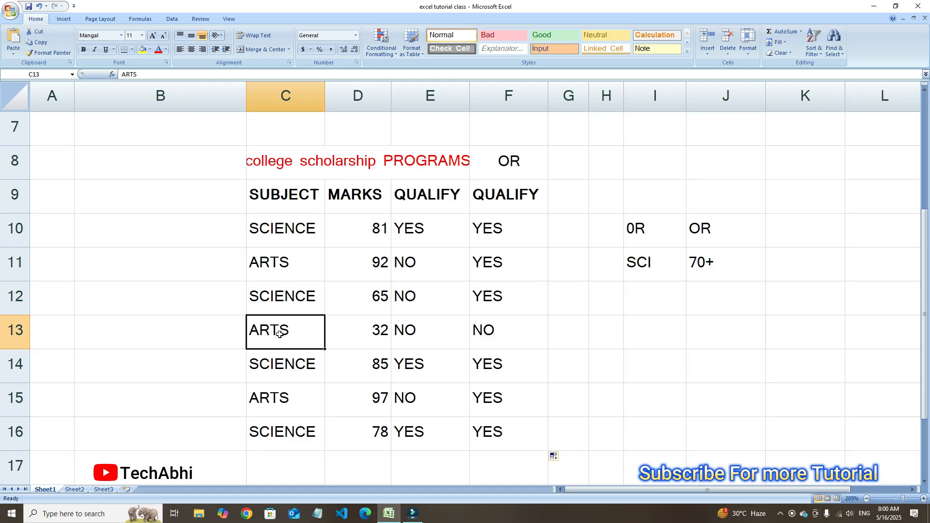
click(363, 336)
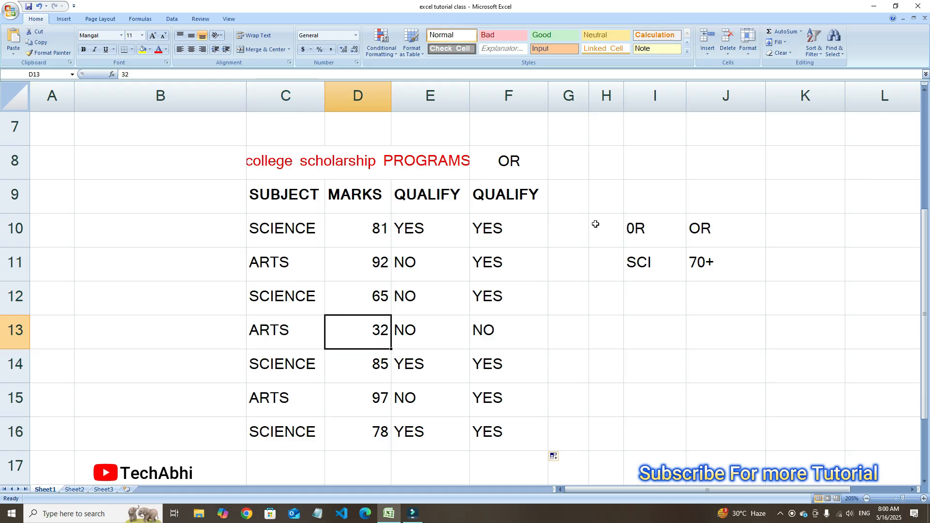
click(537, 331)
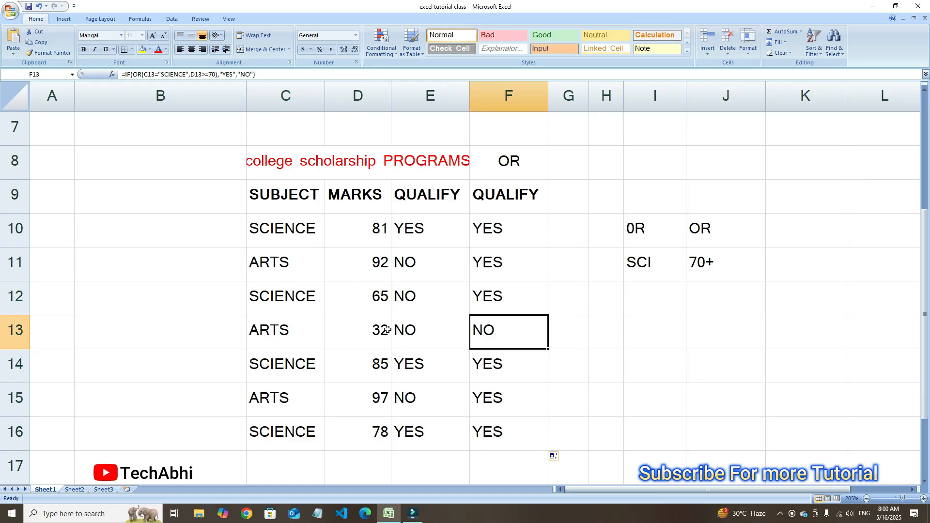
click(279, 367)
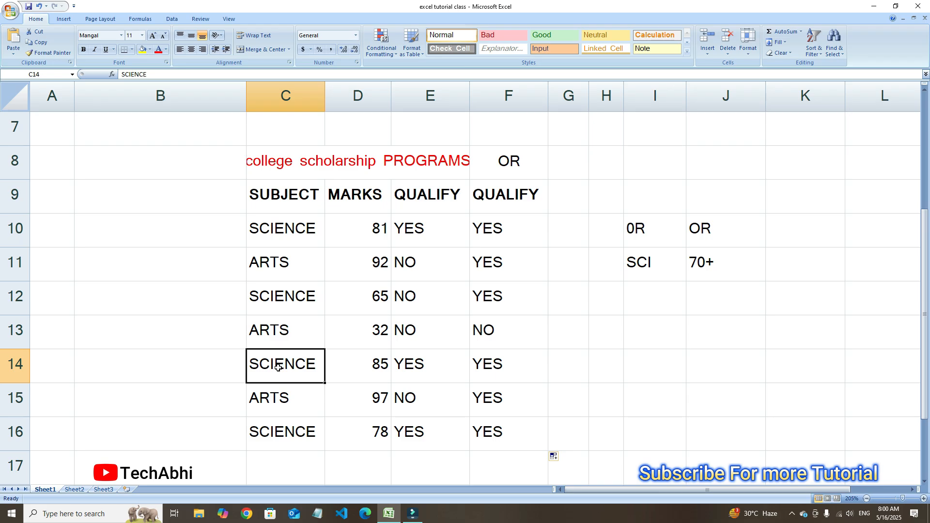
click(283, 400)
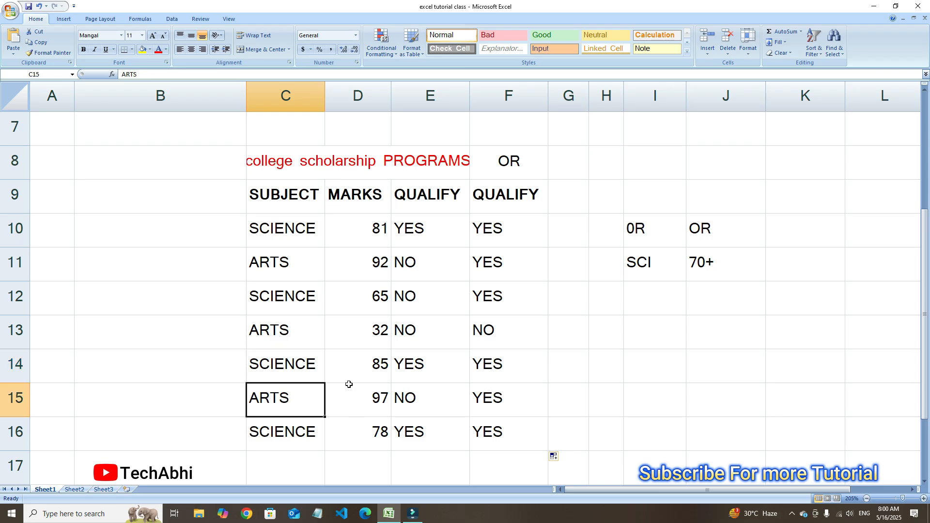
click(372, 394)
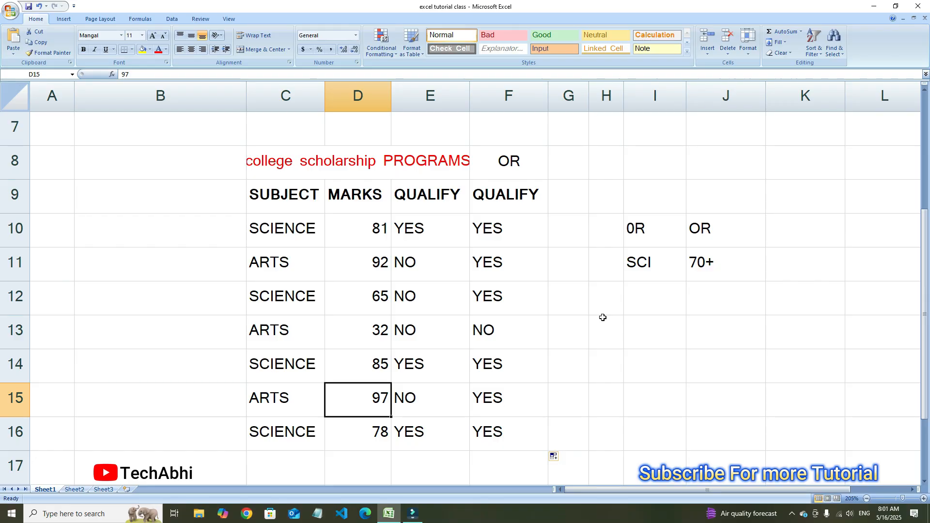
Start a grading scale for the GRADE column by entering 90+ in K9 and A+ in L9
scroll(603, 316, up, 2)
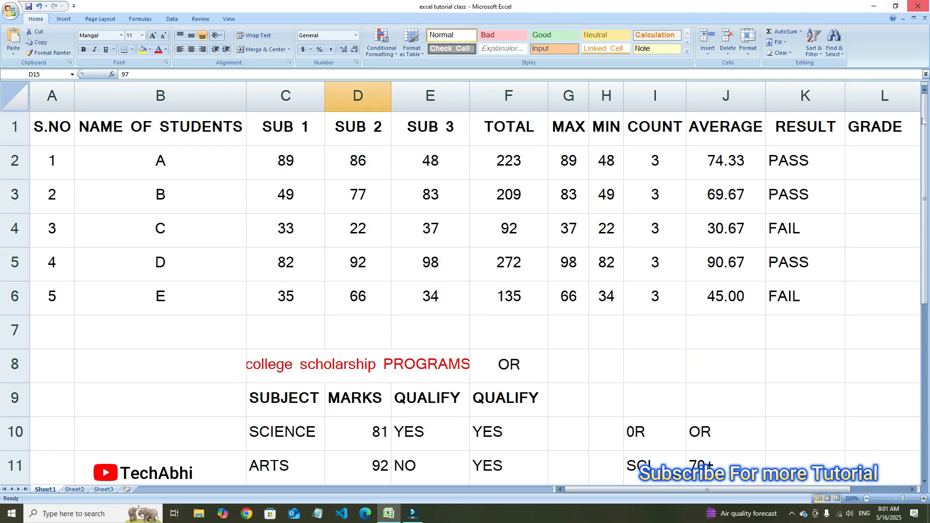
click(883, 174)
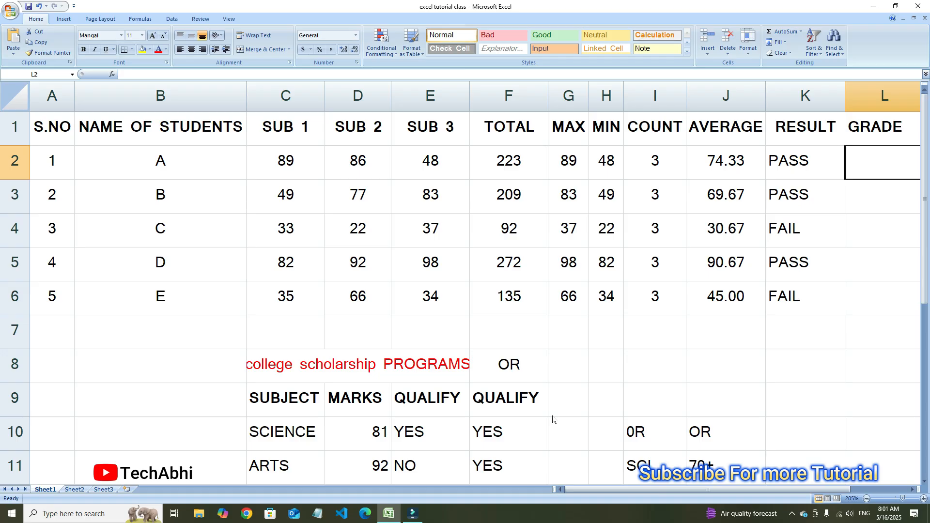
scroll(565, 397, down, 2)
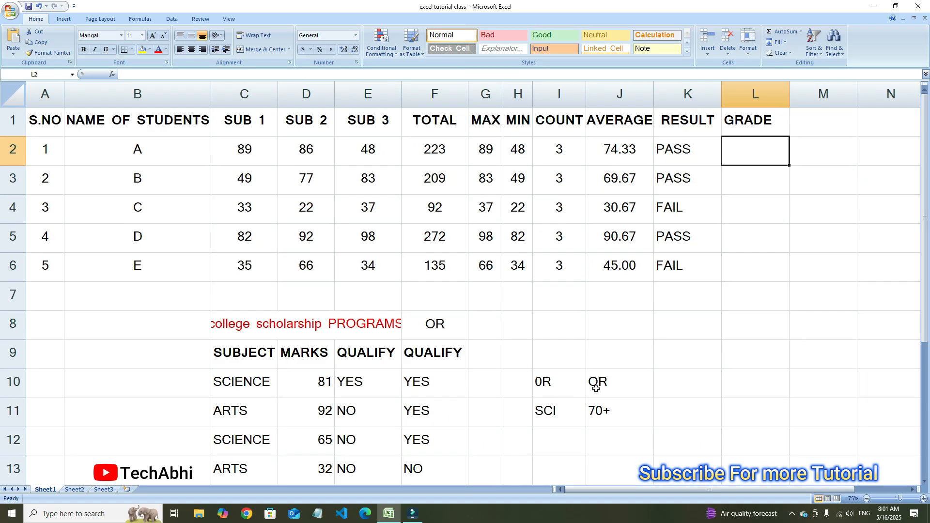
click(762, 232)
click(744, 134)
click(746, 153)
click(680, 367)
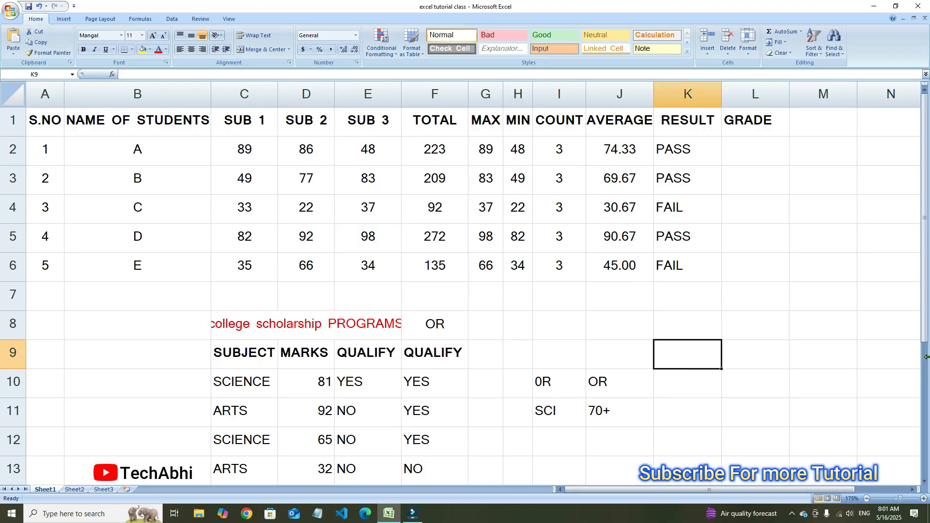
text(90)
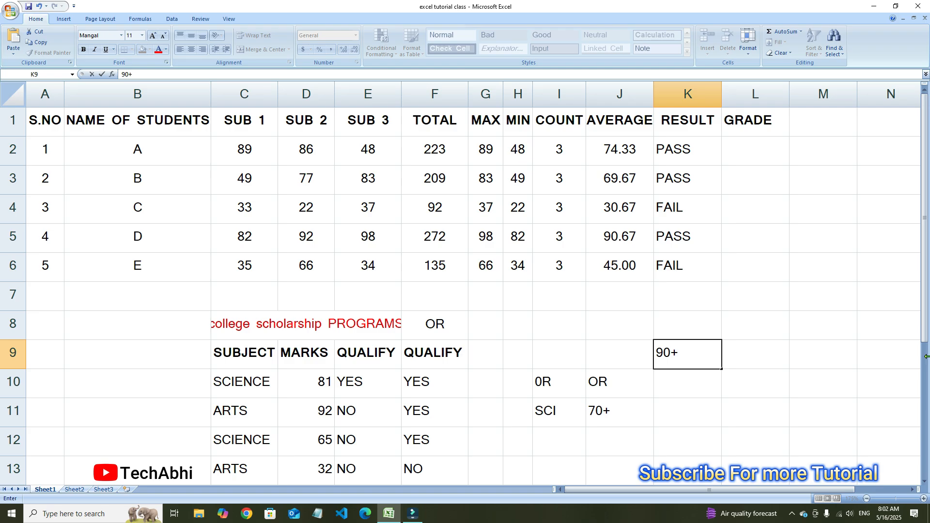
text(+)
key(Tab)
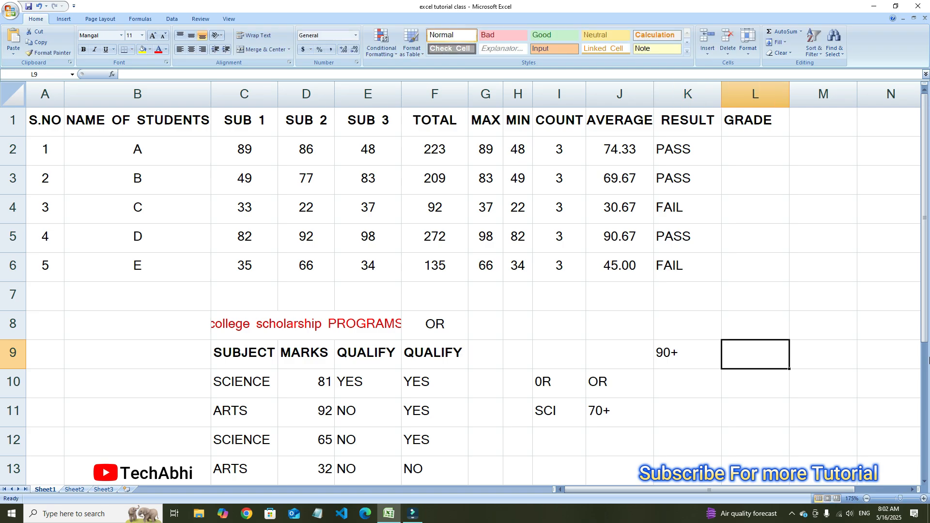
text(A+)
key(Return)
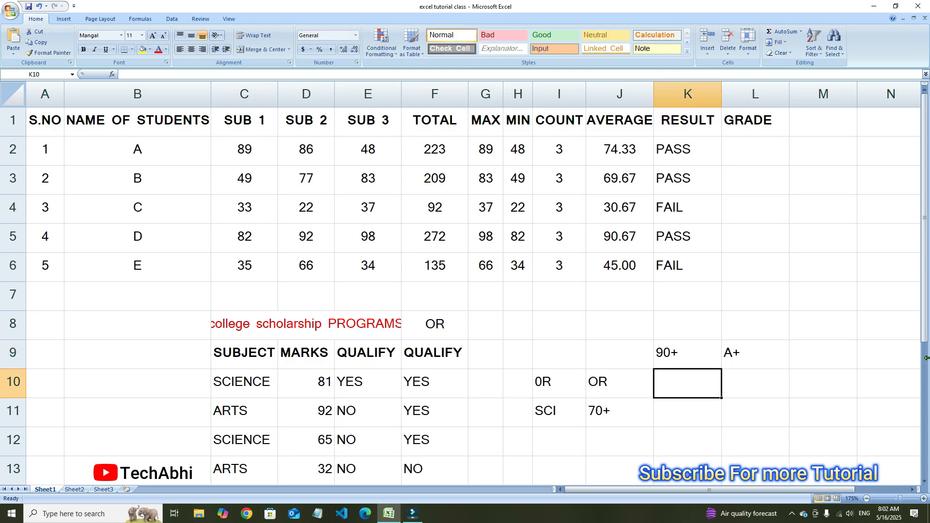
Add the second grade band with 80+ in K10 and A in L10
text(80)
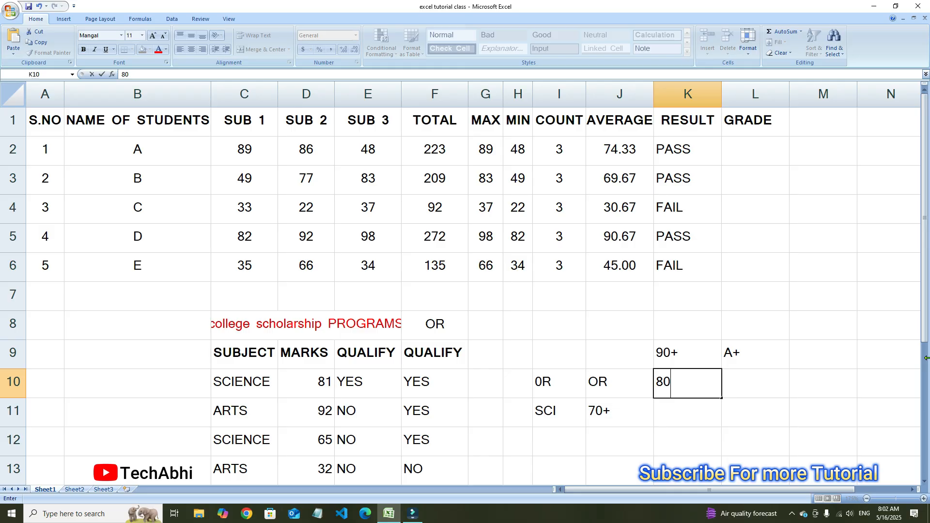
text(+)
key(Tab)
text(A+)
key(BackSpace)
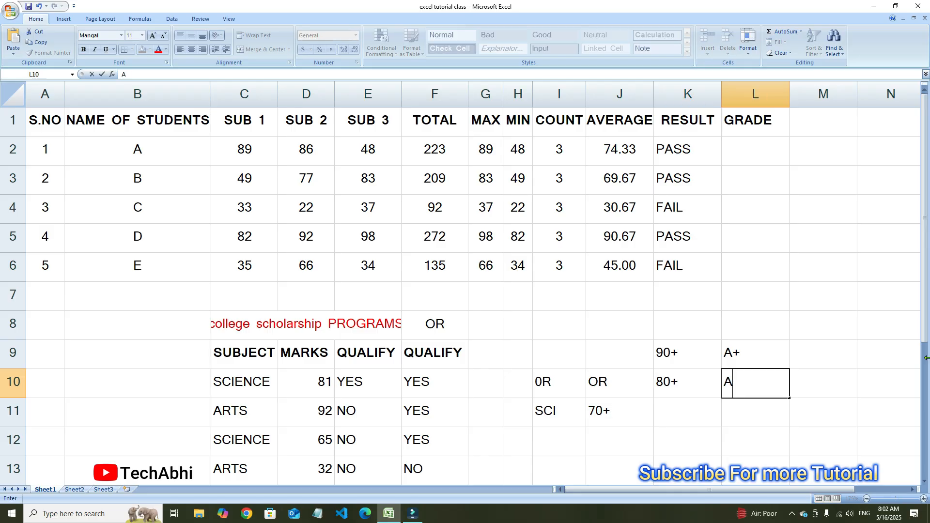
key(Return)
Add the third grade band with 70+ in K11 and B in L11
key(Left)
text(7)
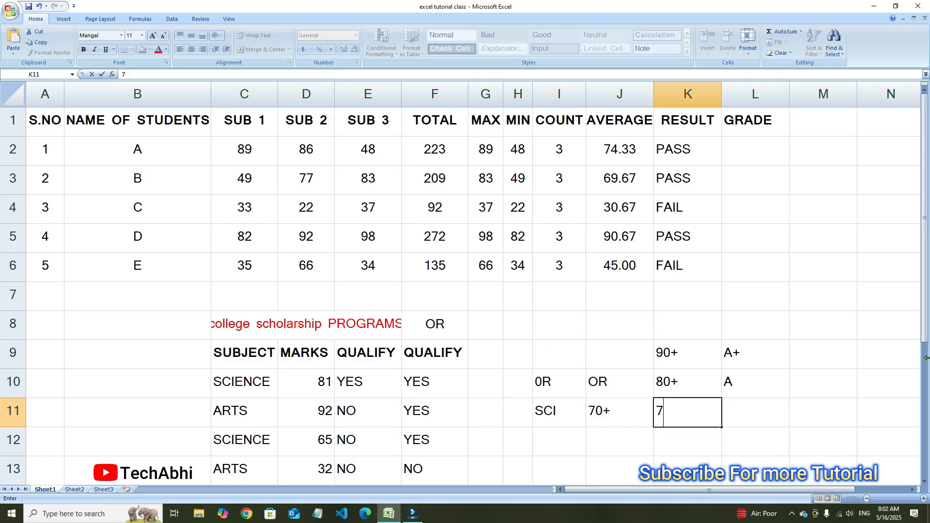
text(0+)
key(Right)
text(B)
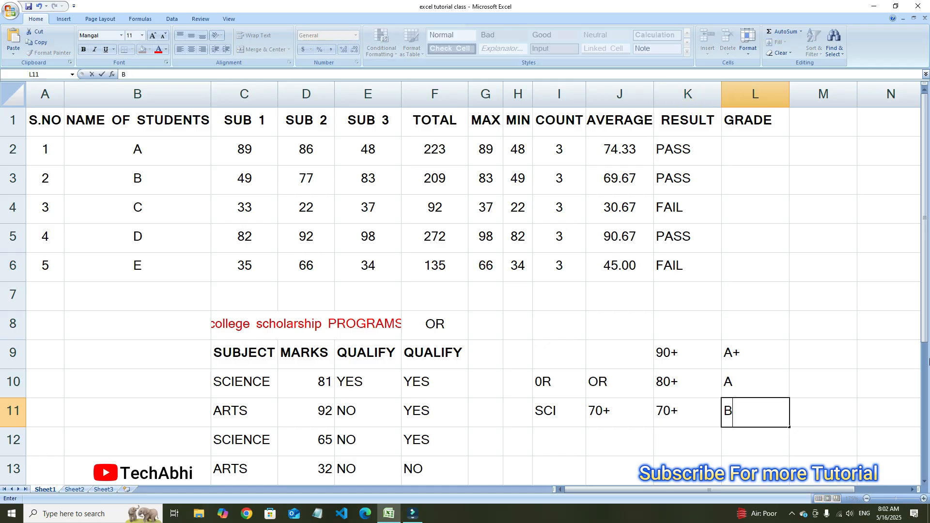
key(Return)
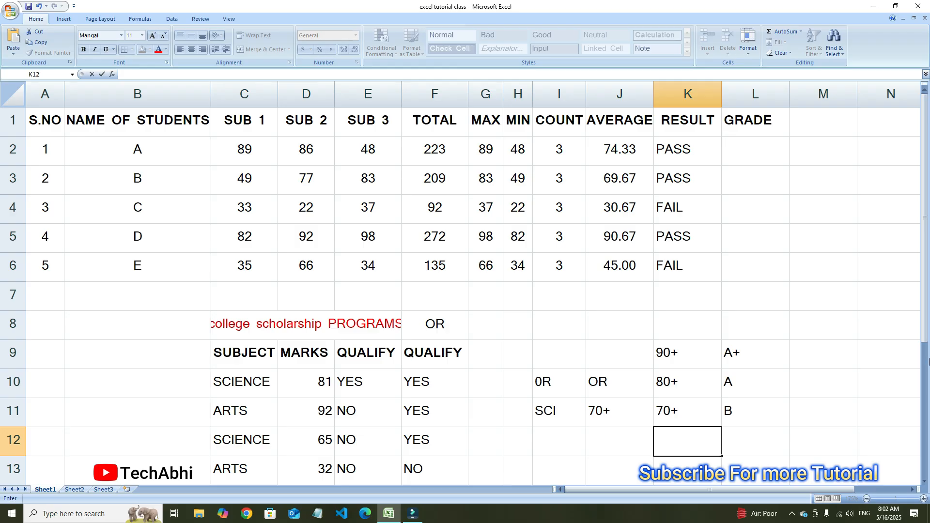
Add the fourth grade band with 60+ in K12 and C in L12
text(60)
key(Tab)
text(VC)
key(BackSpace)
key(BackSpace)
text(C)
key(Return)
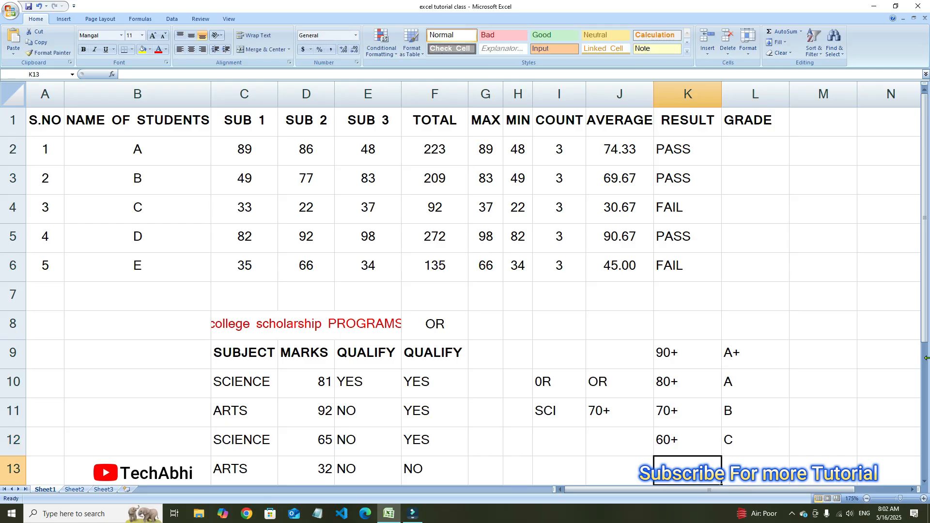
Add the fifth grade band with 35+ in K13 and D in L13
scroll(695, 380, down, 1)
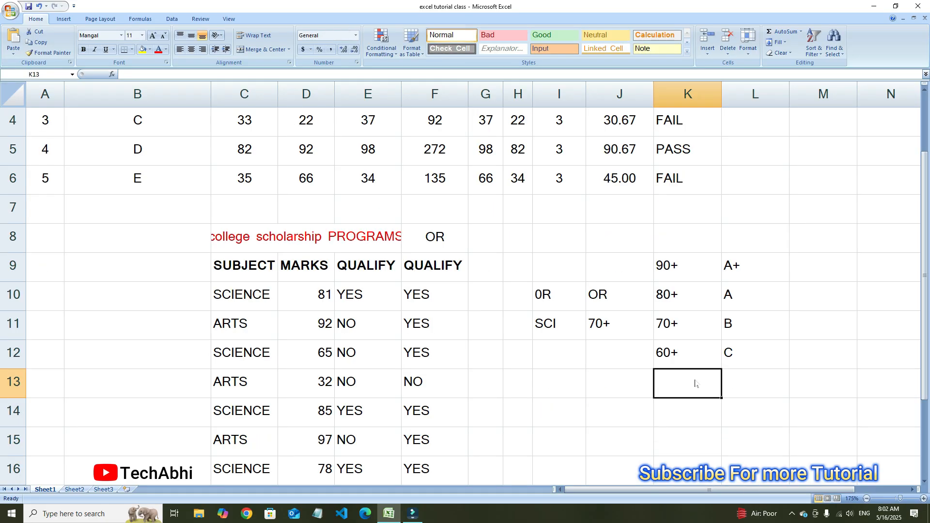
text(35)
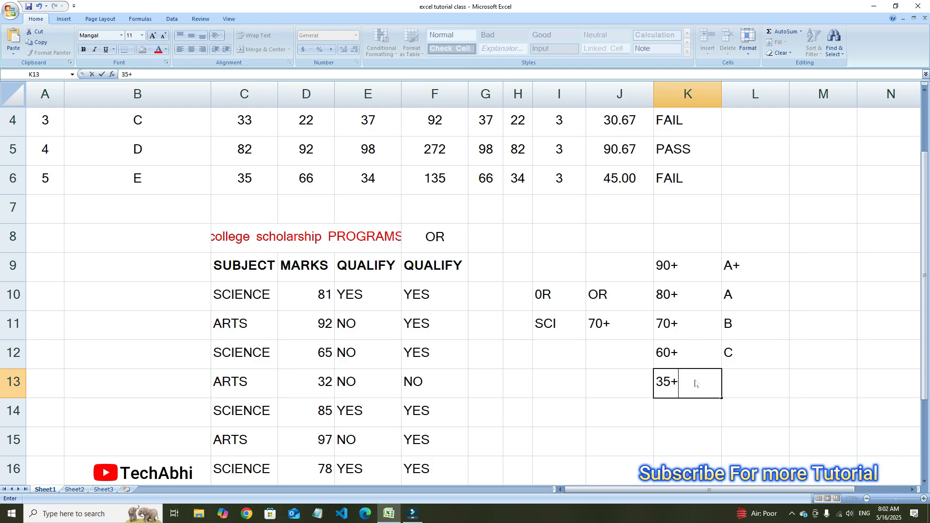
text(+)
key(Tab)
text(D)
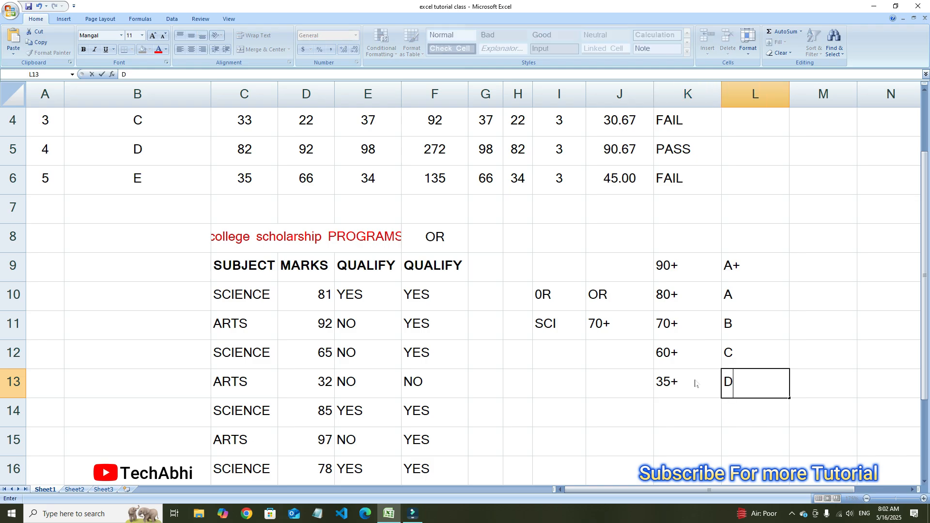
key(Return)
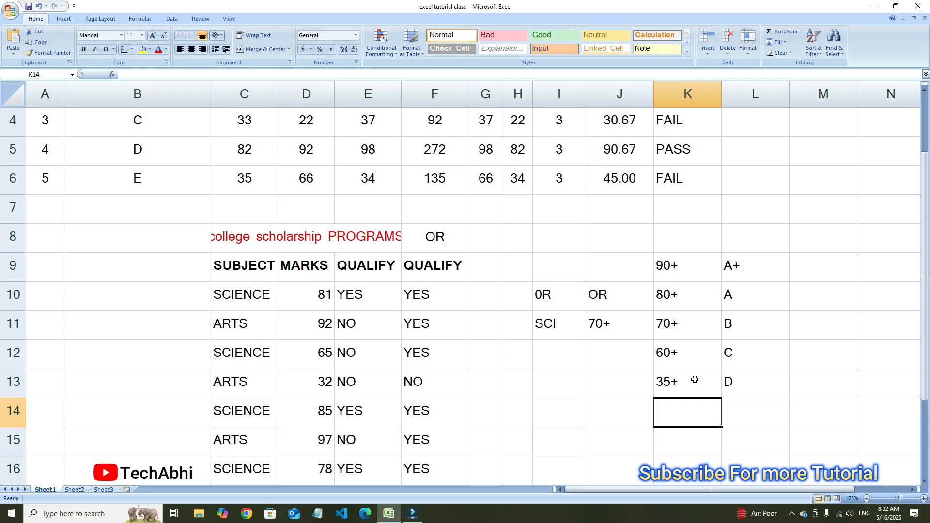
Finish the grading scale with 35- in K14 and FAIL in L14
text(35-)
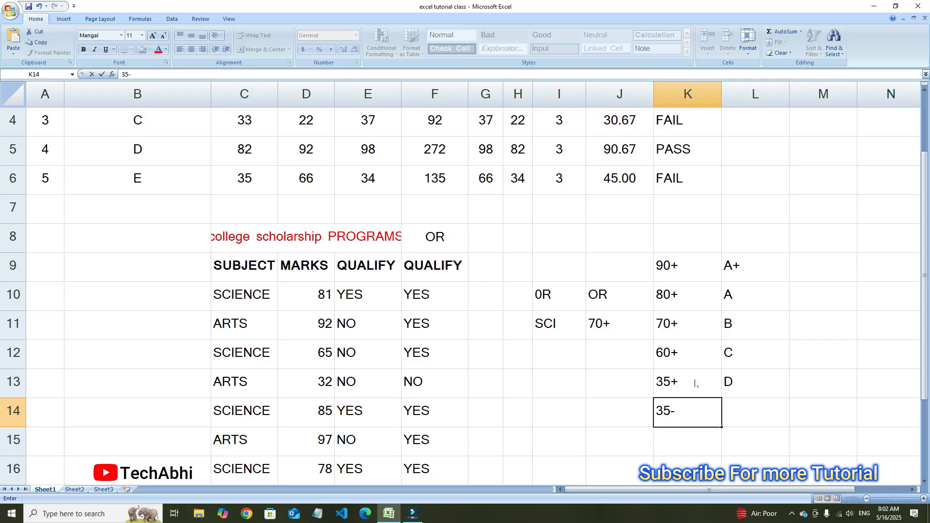
key(Tab)
text(FAIL)
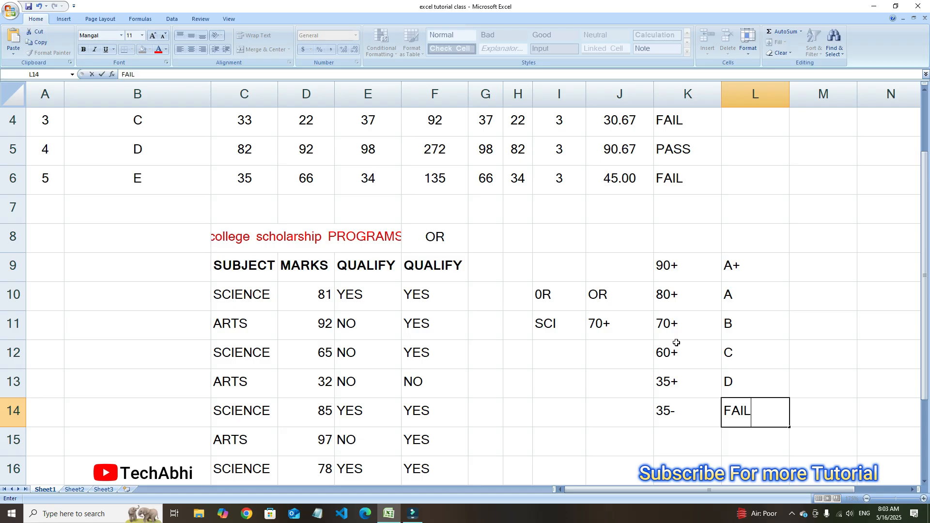
click(677, 247)
Review the top three grade thresholds in K9:K11 and how their ranges follow each other
click(677, 269)
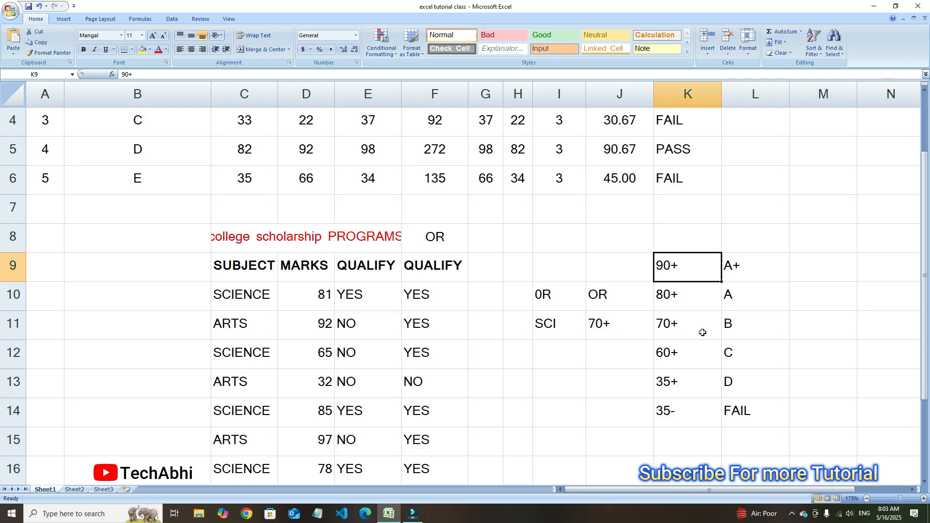
click(690, 305)
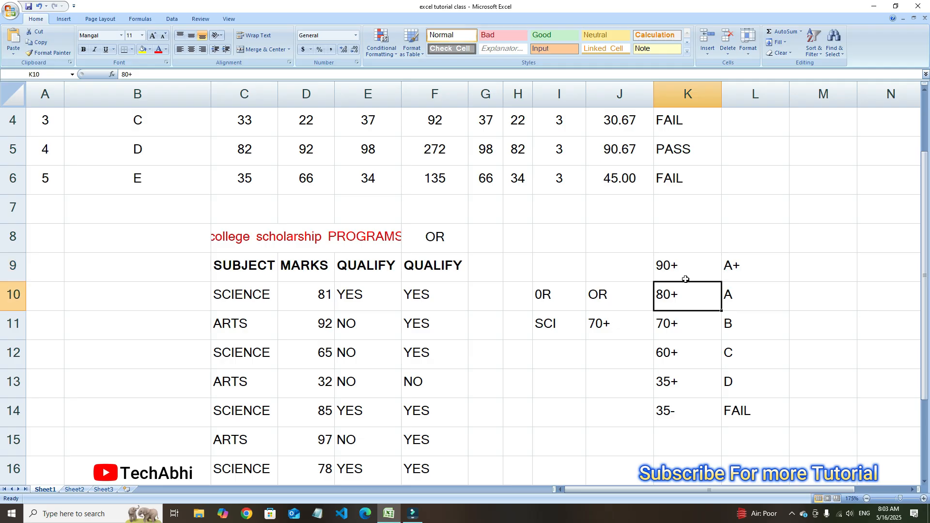
click(685, 279)
click(670, 308)
click(686, 332)
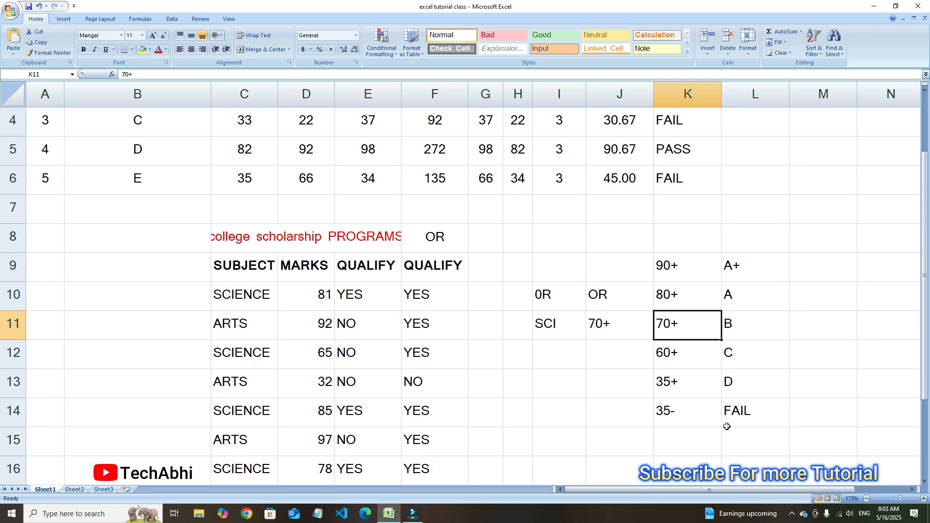
Insert a blank column between COUNT and AVERAGE and select its header cell J1
scroll(741, 411, up, 1)
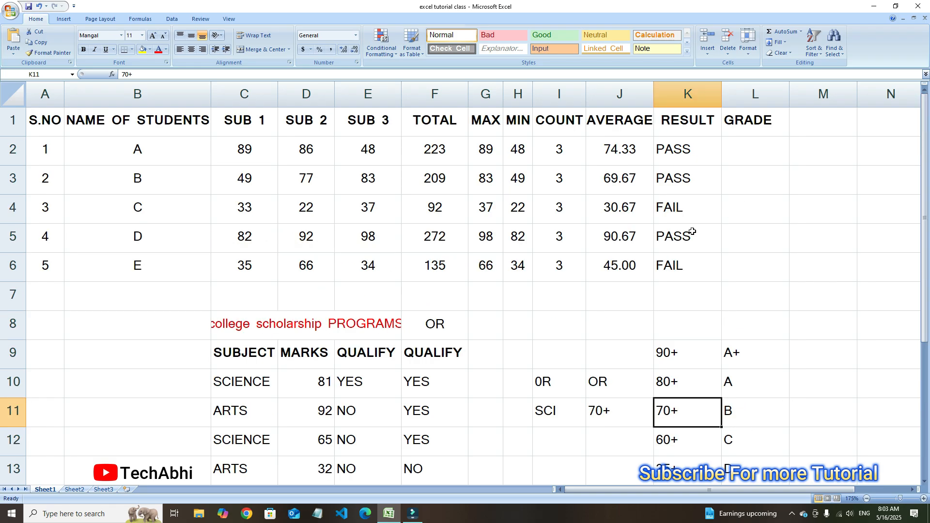
right_click(652, 99)
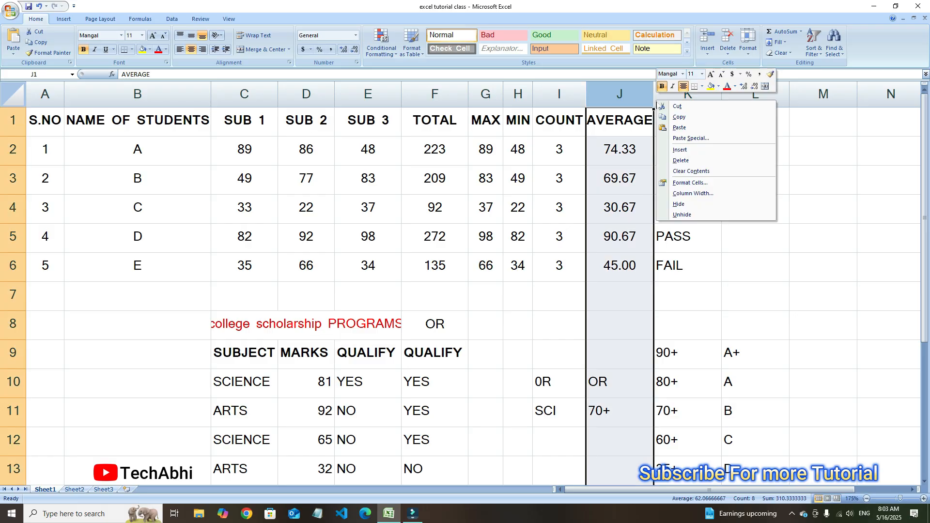
click(681, 150)
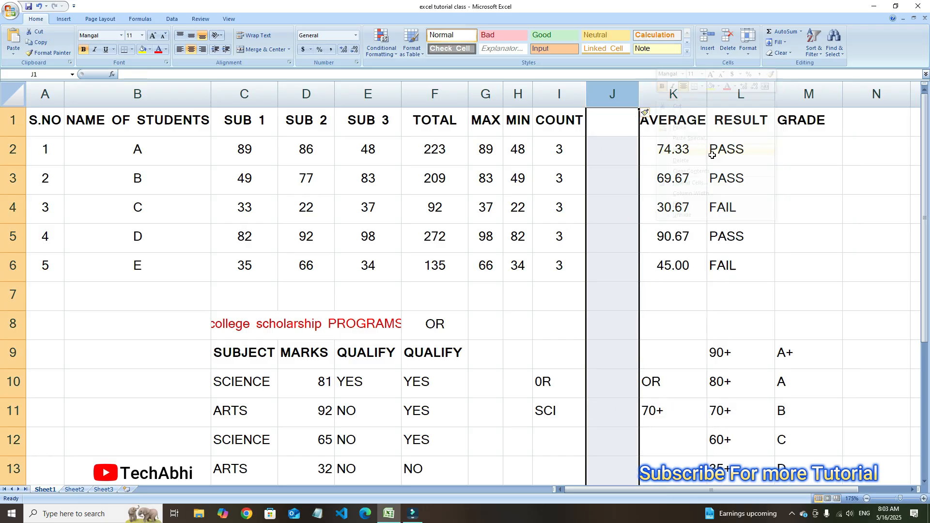
click(621, 147)
click(605, 121)
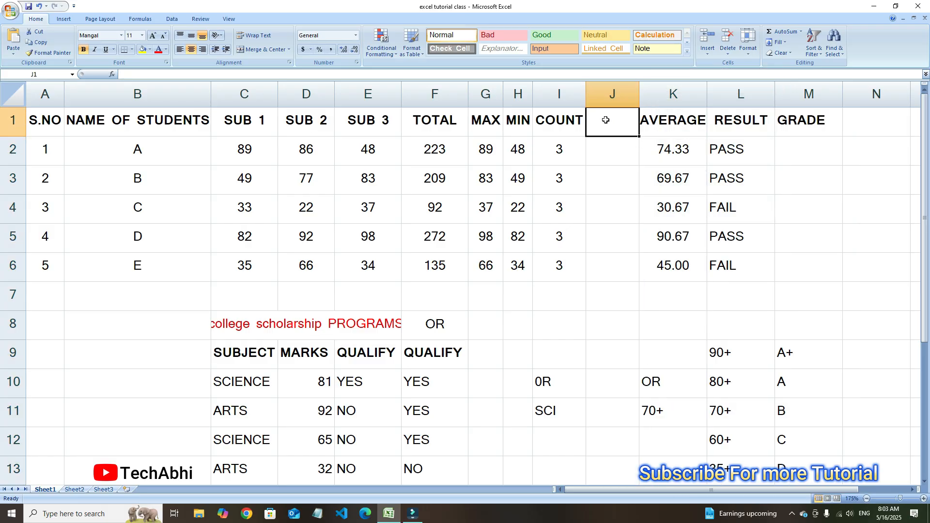
Enter the header %AGE in J1 for the new percentage column
text(%AGE)
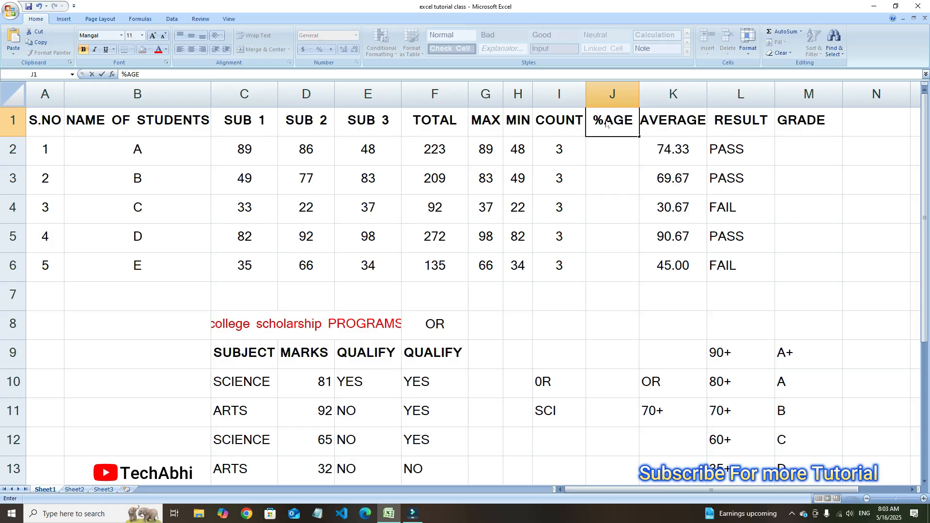
key(Return)
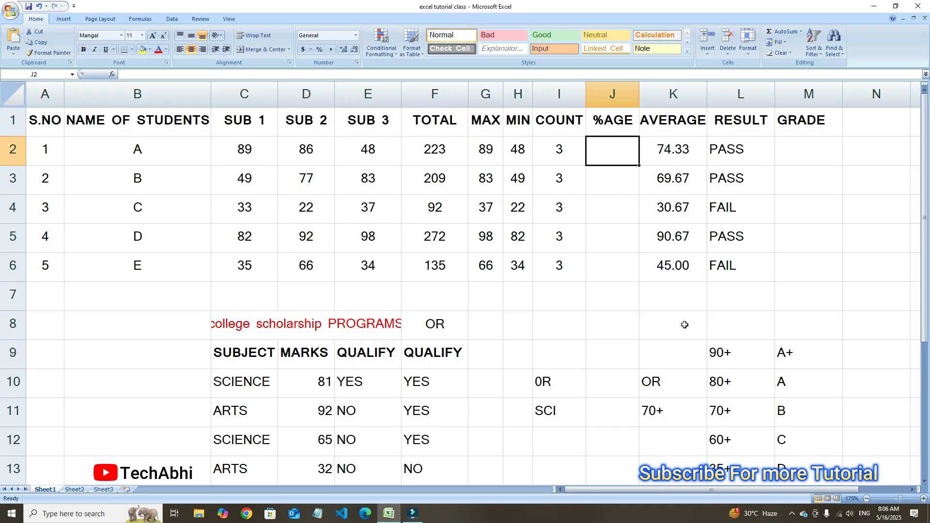
Calculate the percentage in J2 with =F2/300*100 and fill the formula down to J6
text(=)
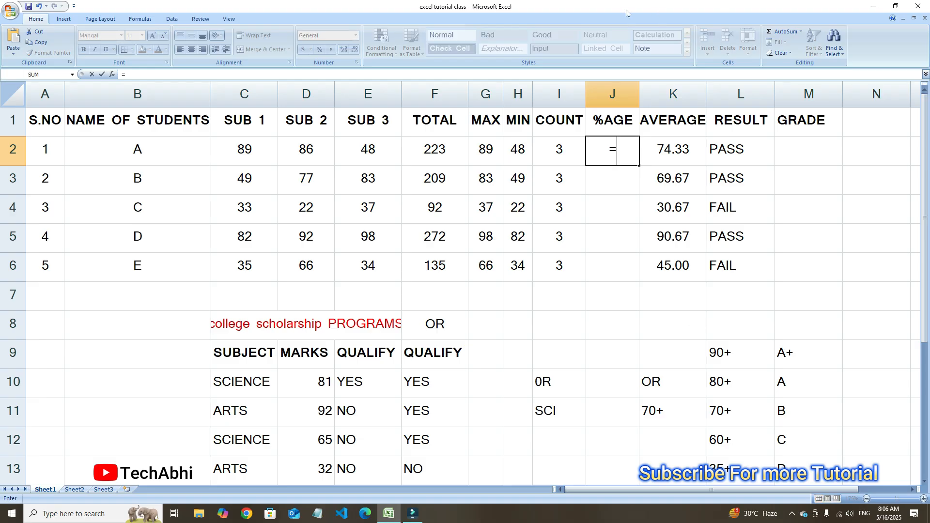
click(435, 146)
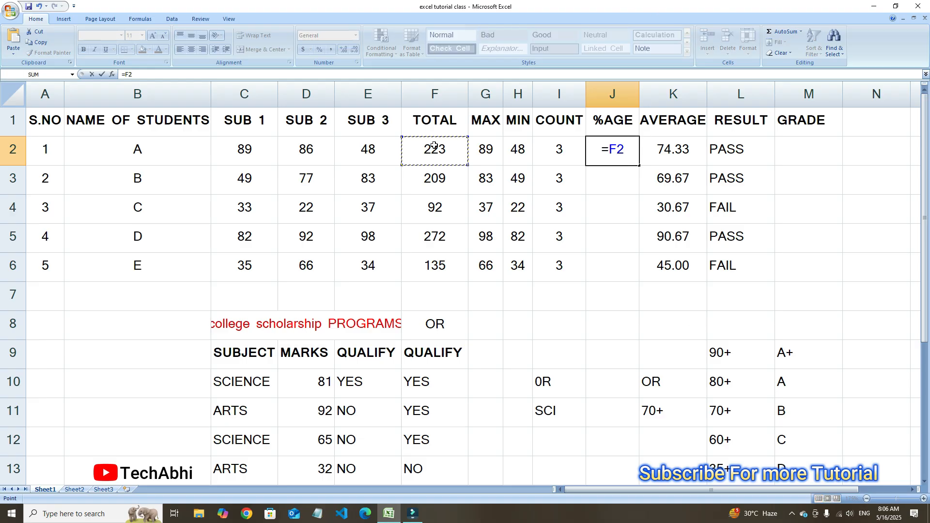
text(/3)
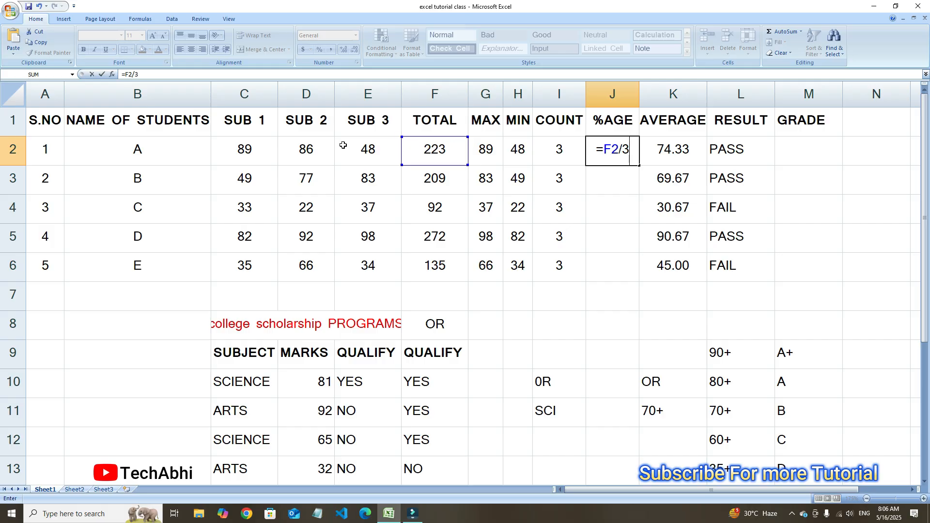
text(00*)
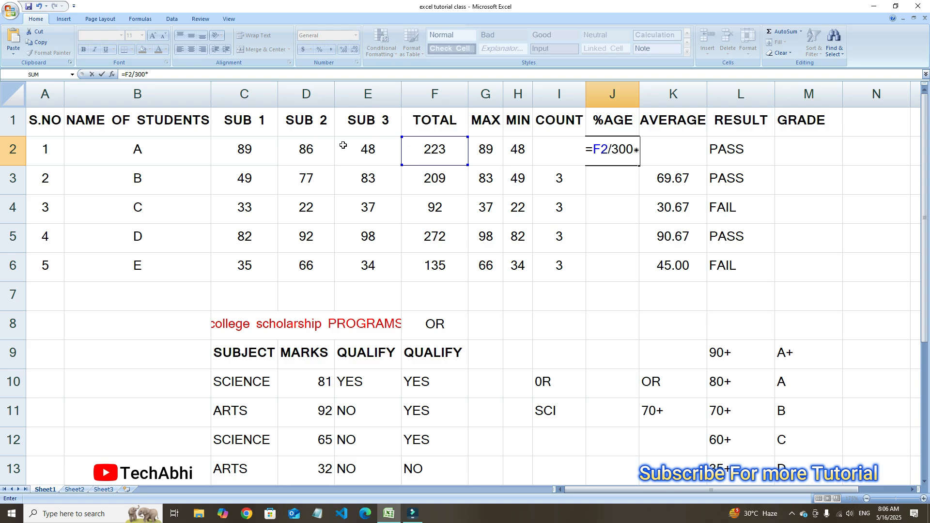
text(100)
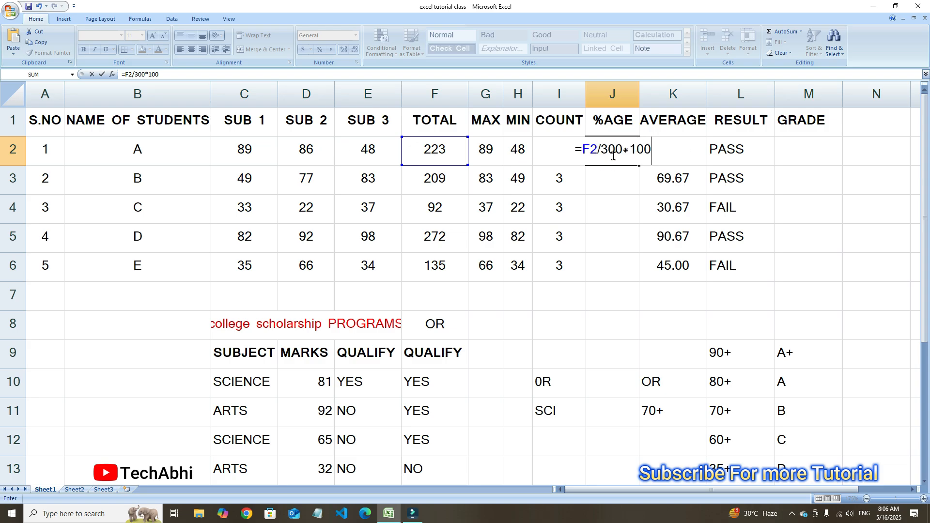
key(Return)
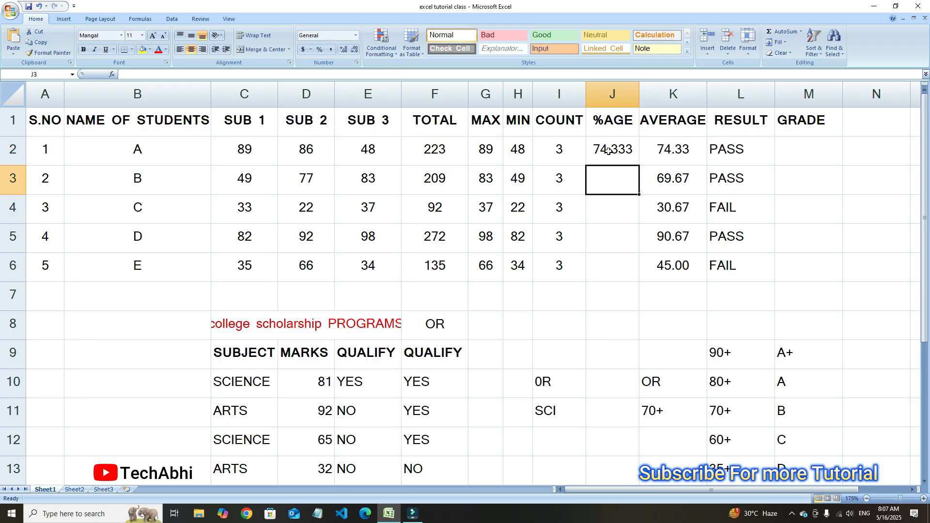
click(610, 151)
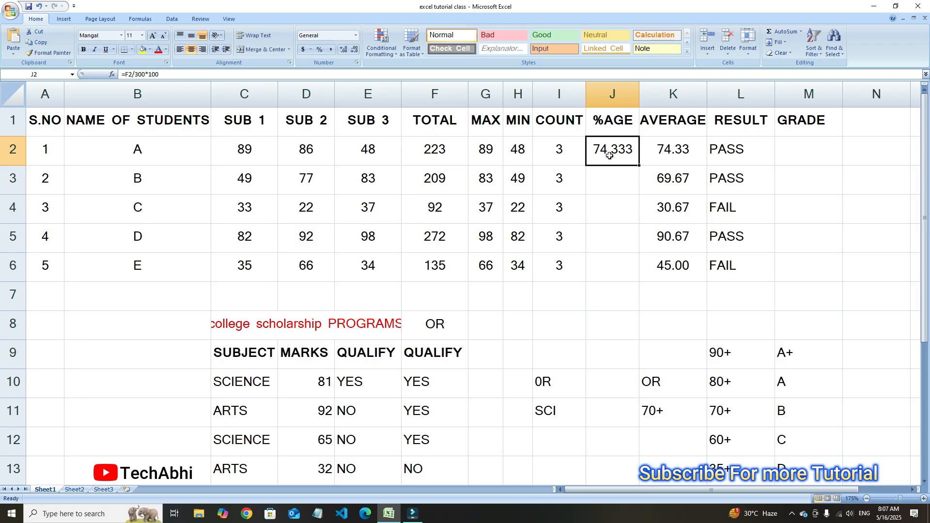
double_click(640, 167)
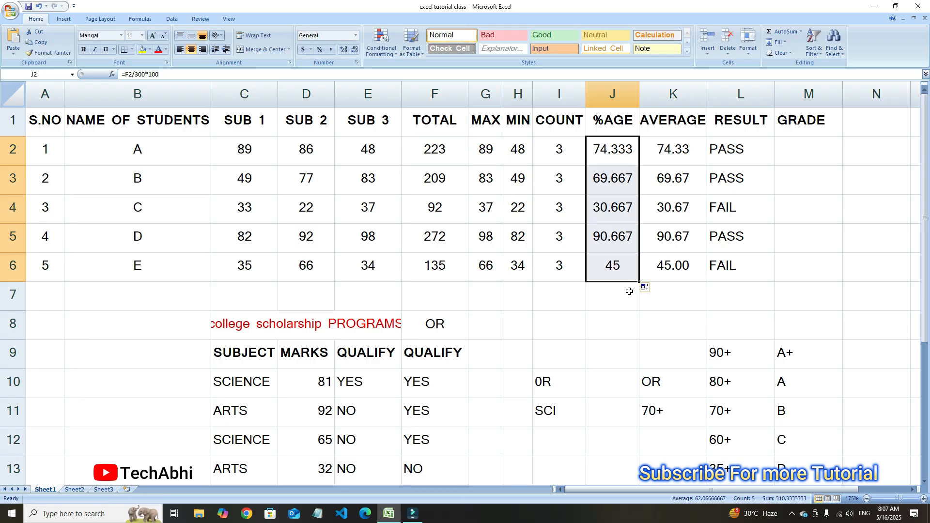
Compare the first student's percentage formula in J2 with the average formula in K2
click(625, 209)
click(632, 151)
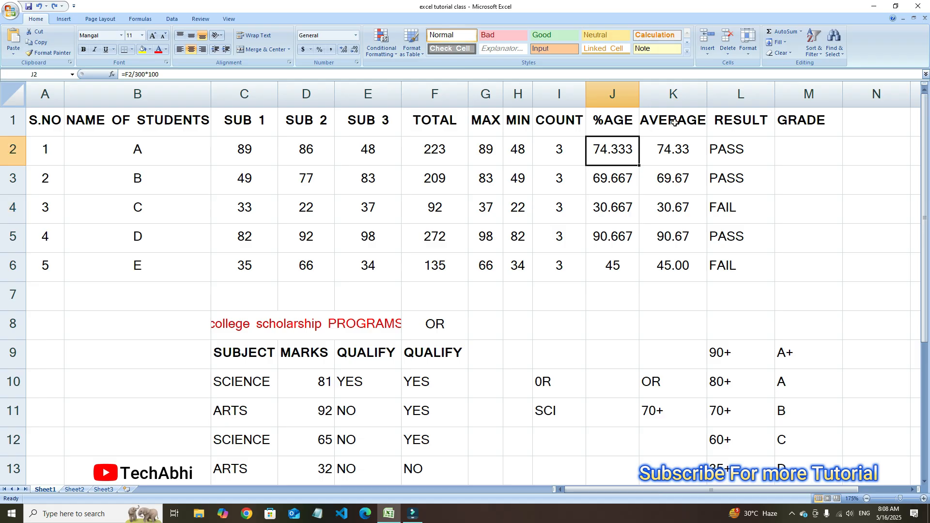
click(657, 158)
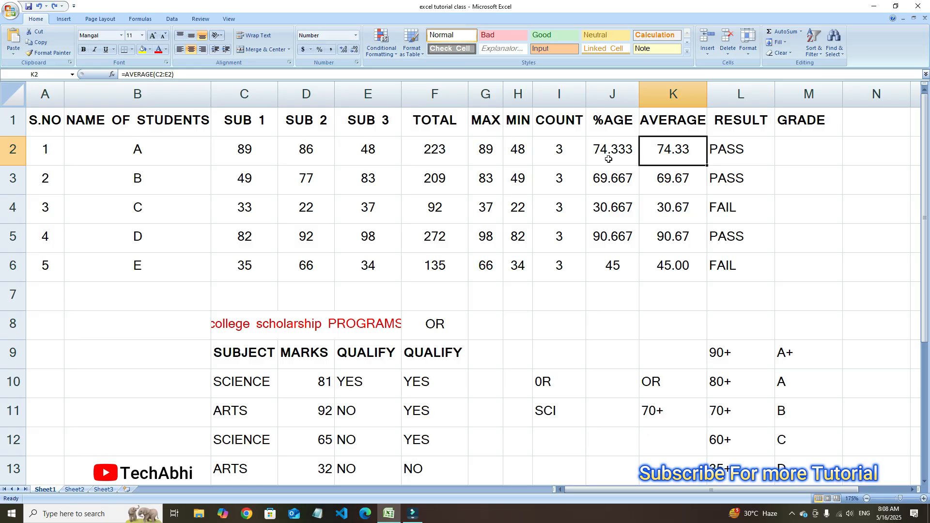
Start the grade formula in M2 with an IF that returns "FAIL" when the result in L2 equals "FAIL"
key(Right)
key(Right)
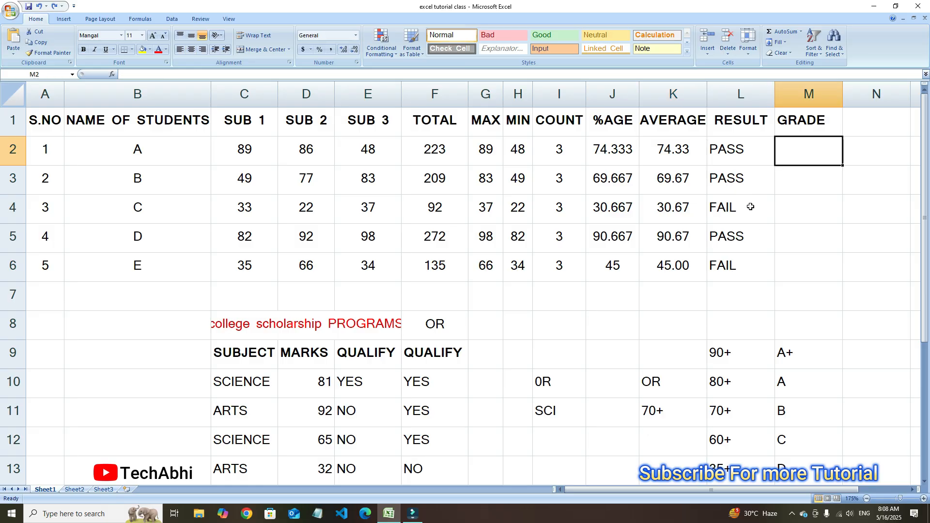
scroll(751, 207, down, 2)
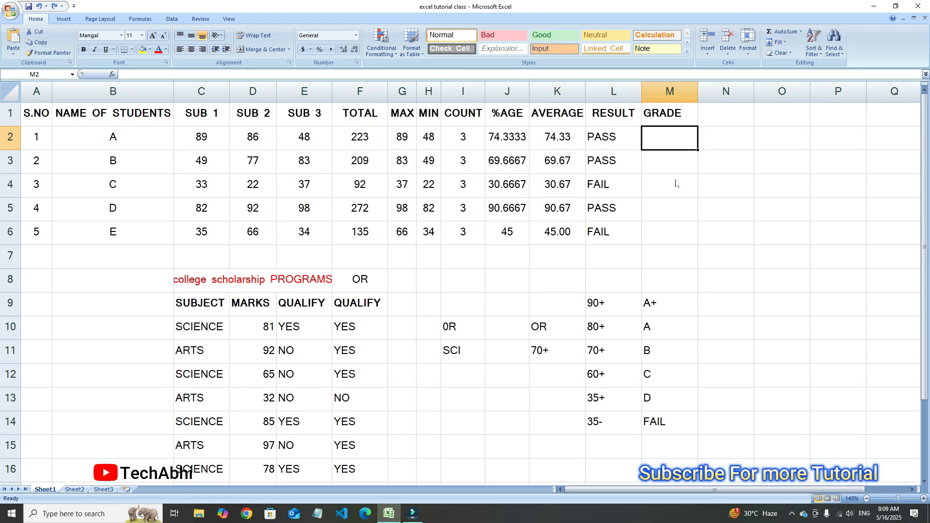
ctrl+scroll(676, 180, up, 1)
scroll(677, 180, up, 1)
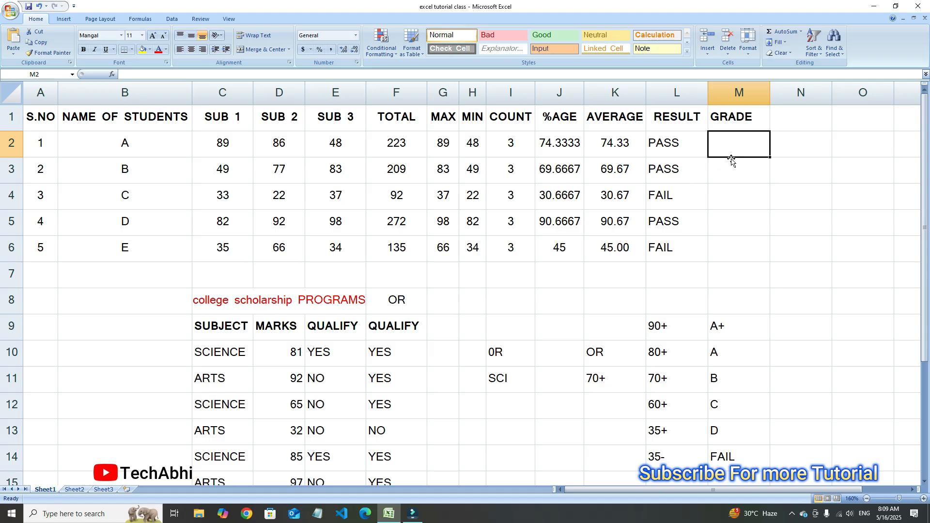
text(=IF)
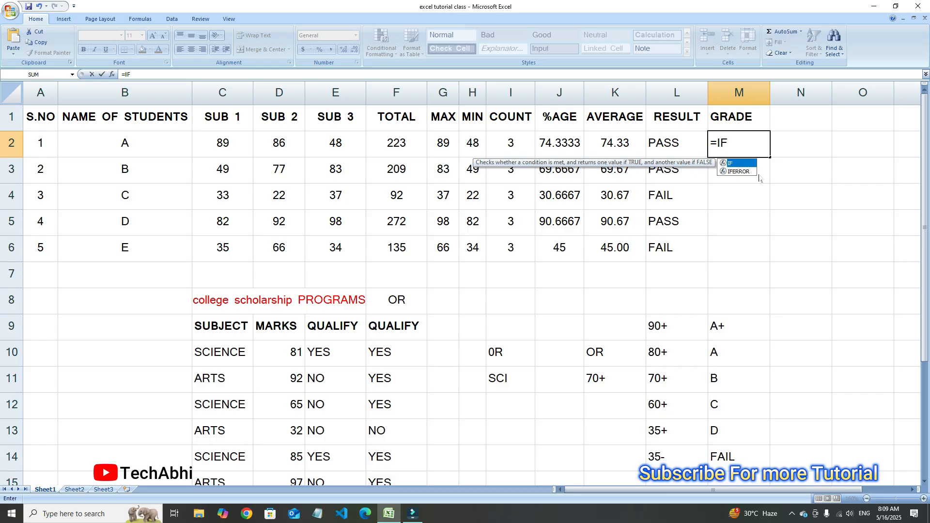
text(()
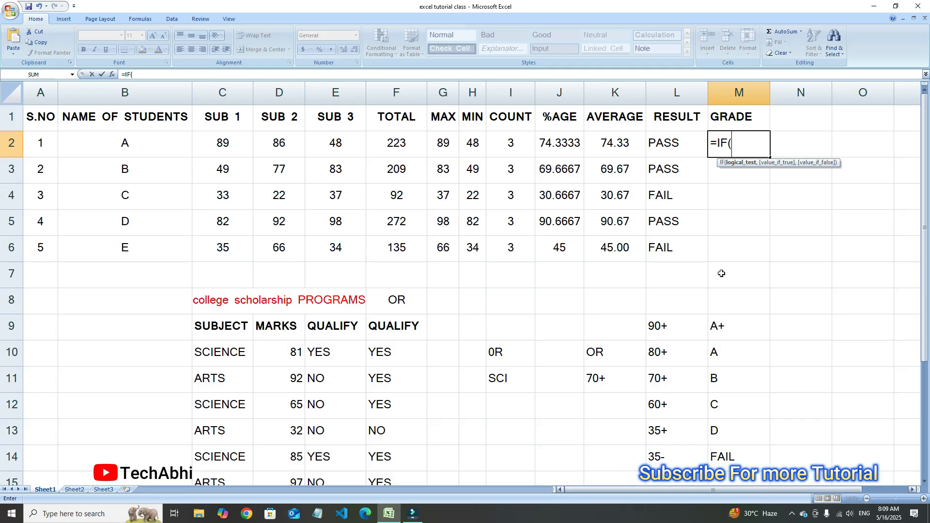
click(666, 144)
text(=)
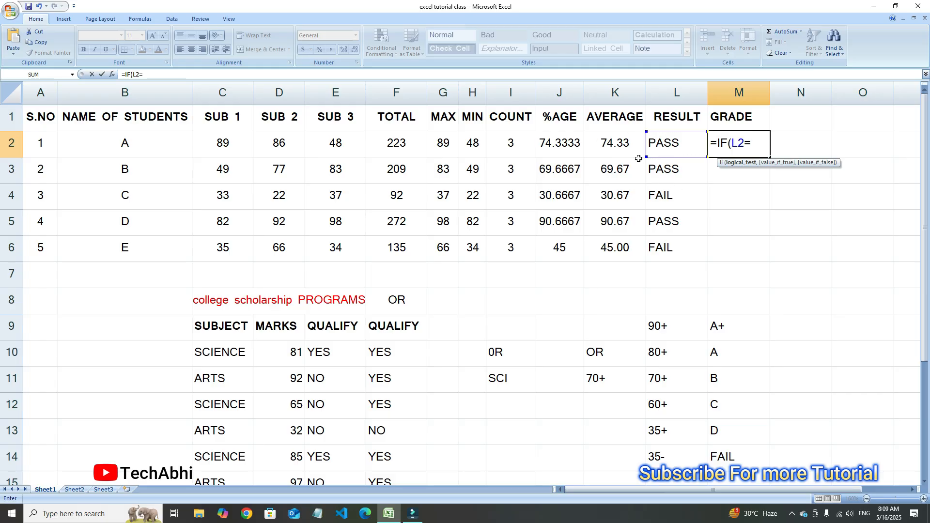
text("FAIL",)
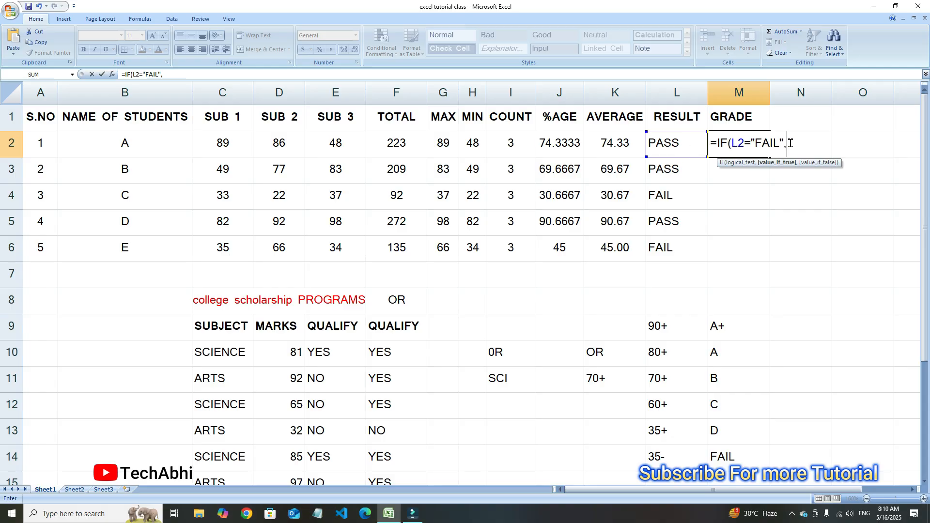
text("FAIL")
text(,)
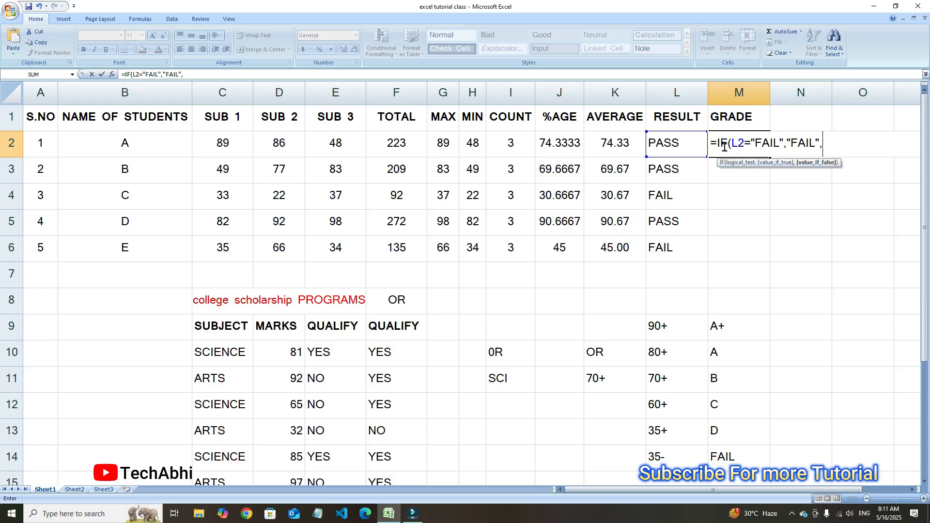
Nest a second IF in the M2 formula that returns "A+" when J2>=90
text(IF)
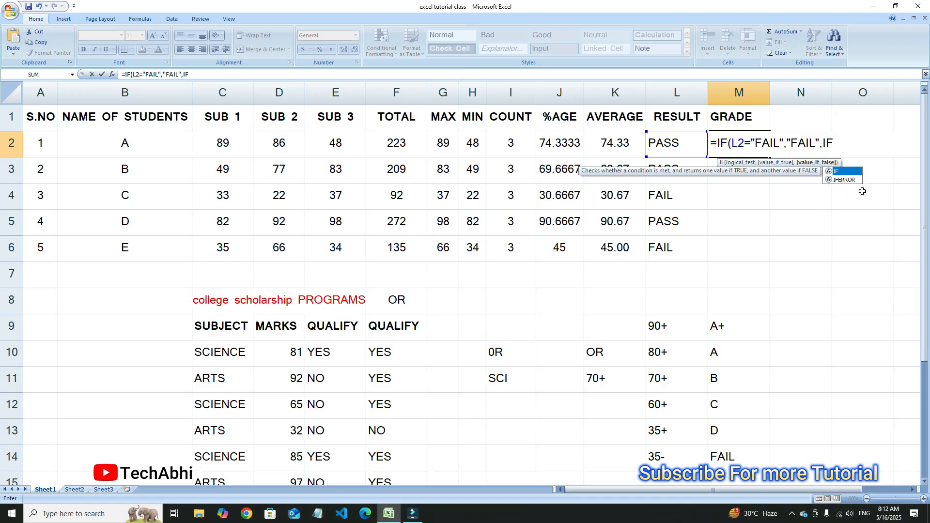
text(()
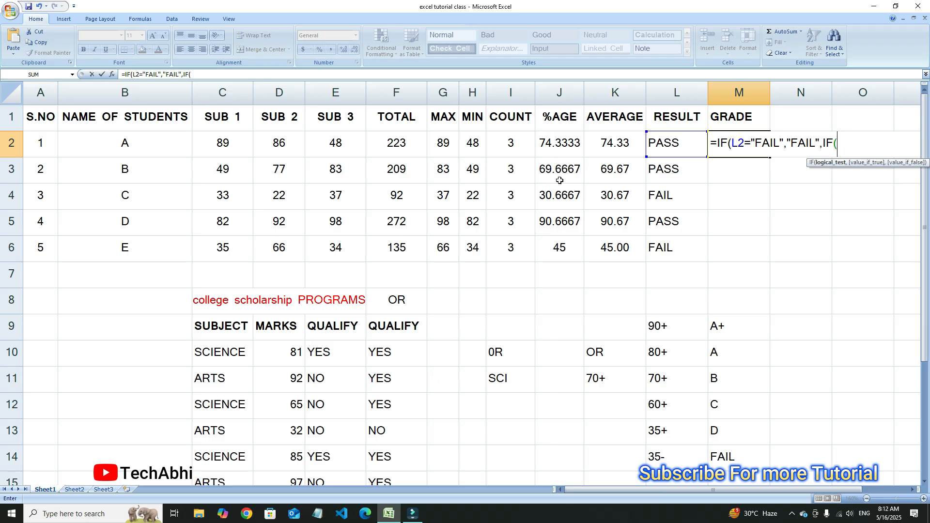
click(559, 148)
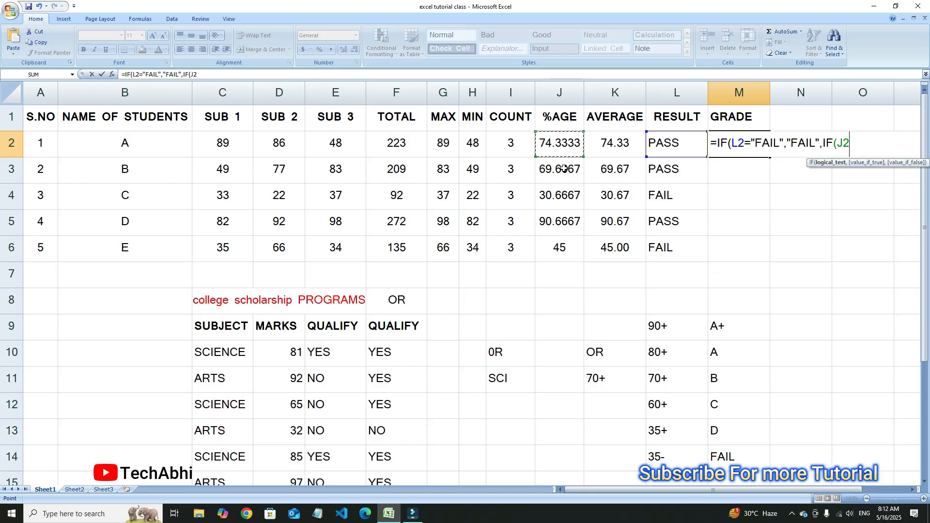
text(>=)
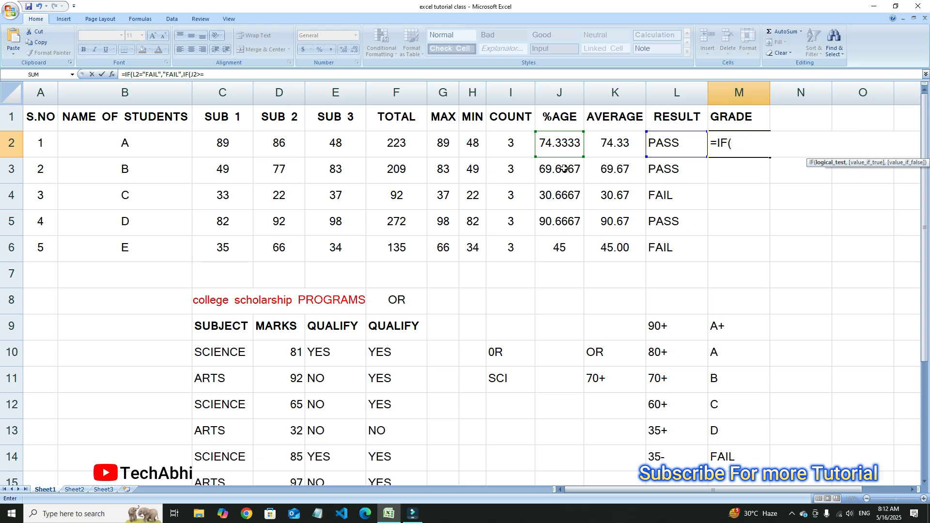
text(90)
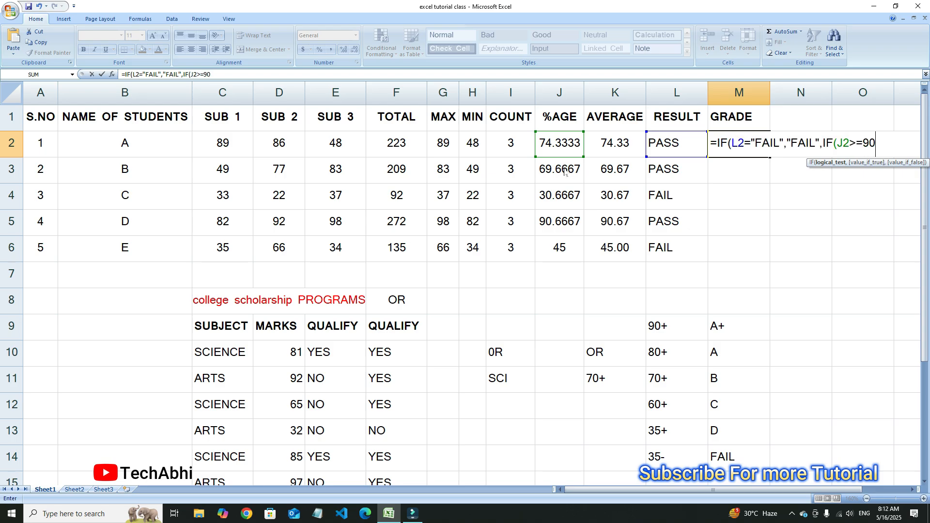
text(,"A+")
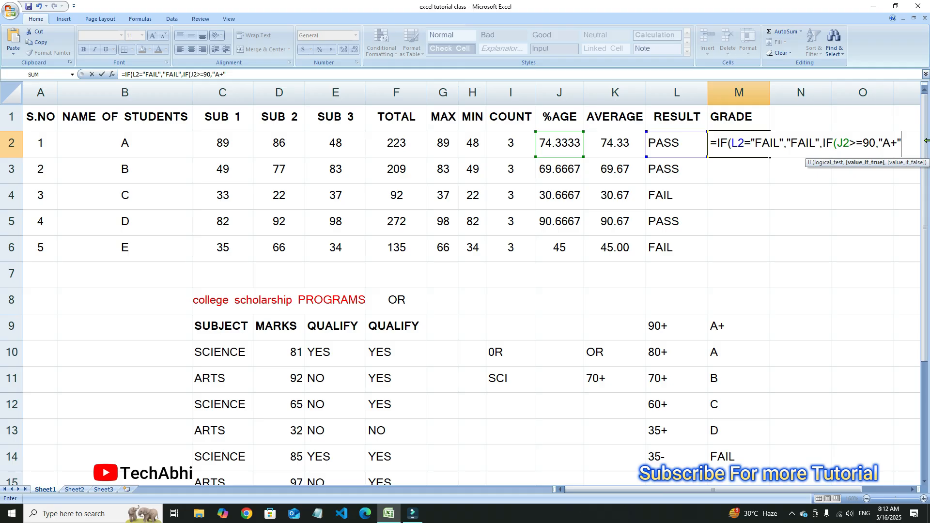
Nest a third IF in the M2 formula that returns "A" when J2>=80
text(,IF)
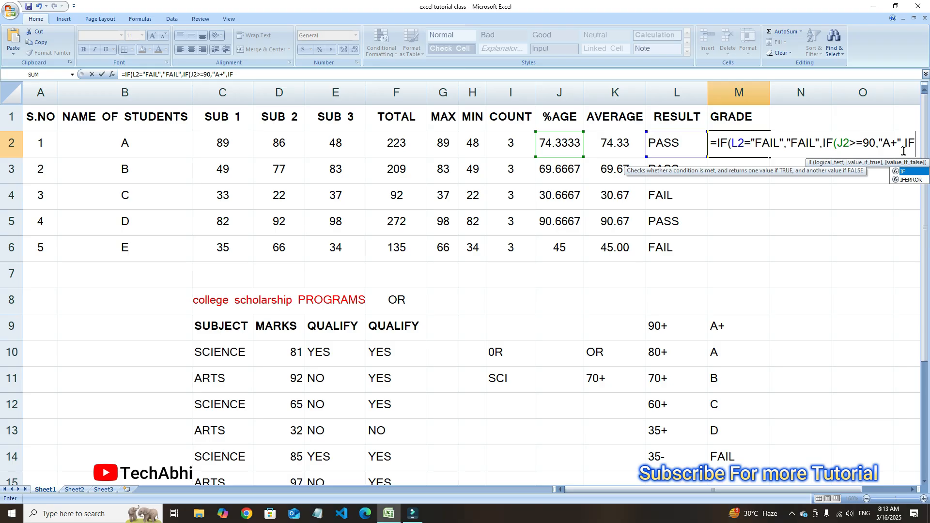
text(()
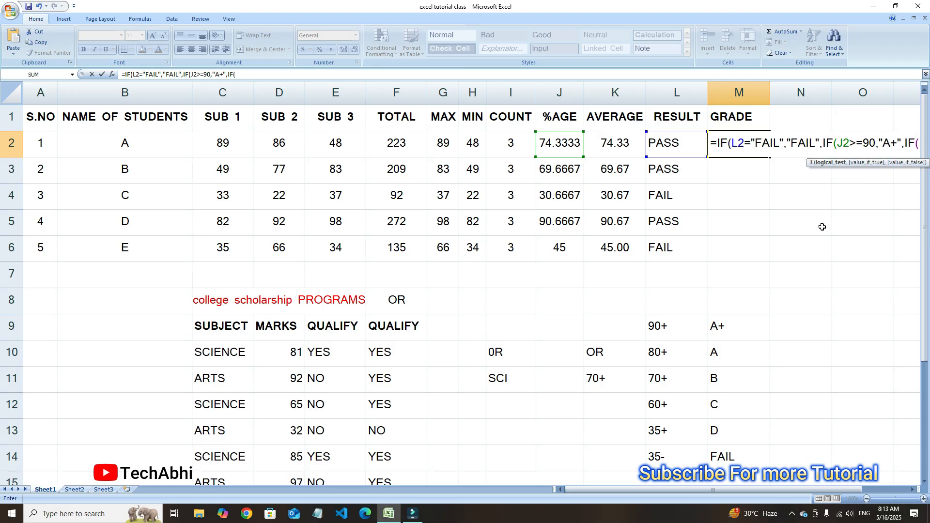
click(564, 154)
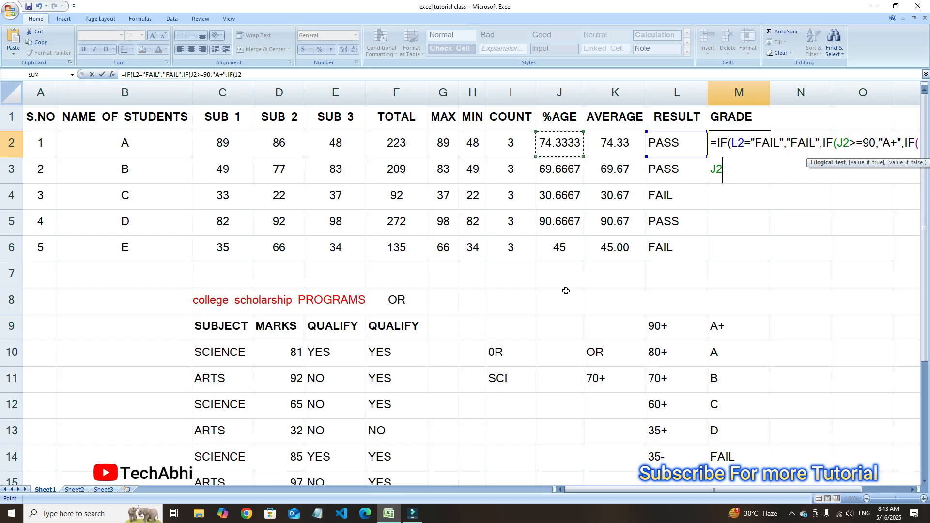
text(>=)
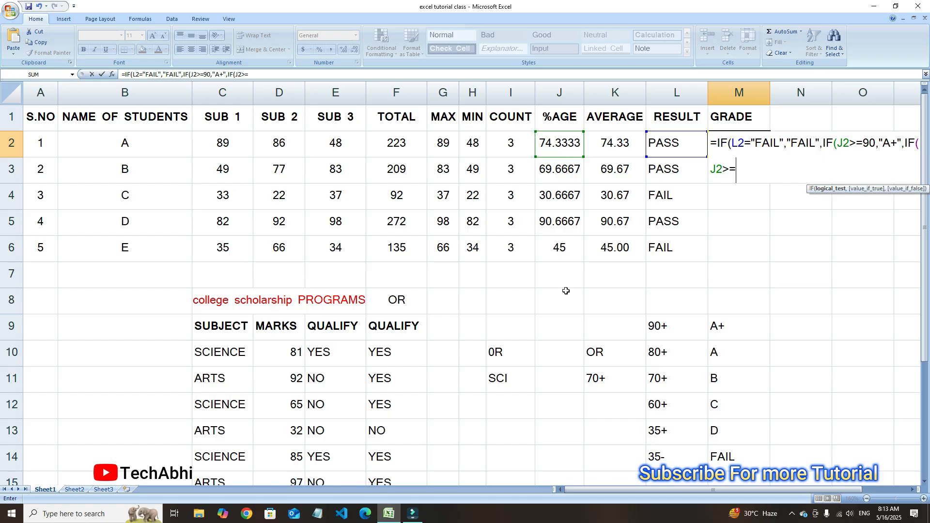
text(80)
text(,")
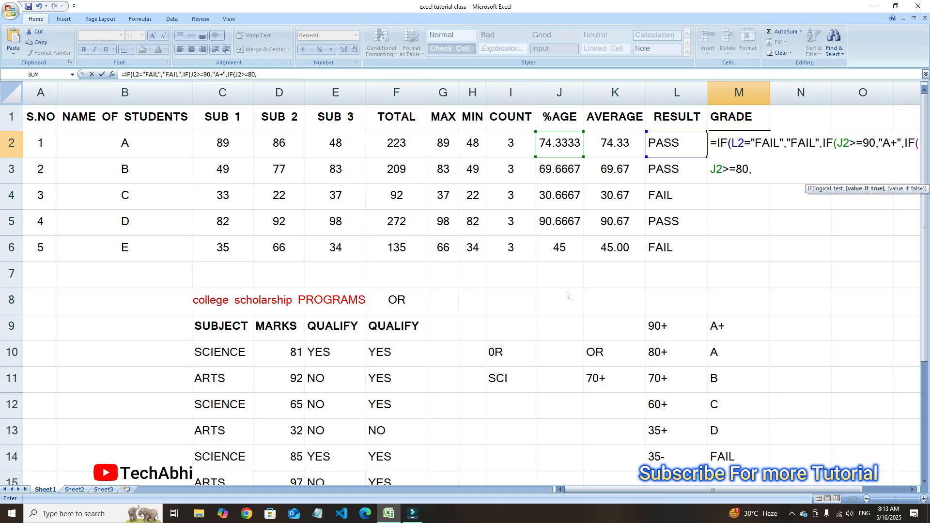
text(A")
Copy the ,IF(J2>=80,"A" part of the M2 formula and paste it at the formula's end
drag(823, 143, 770, 170)
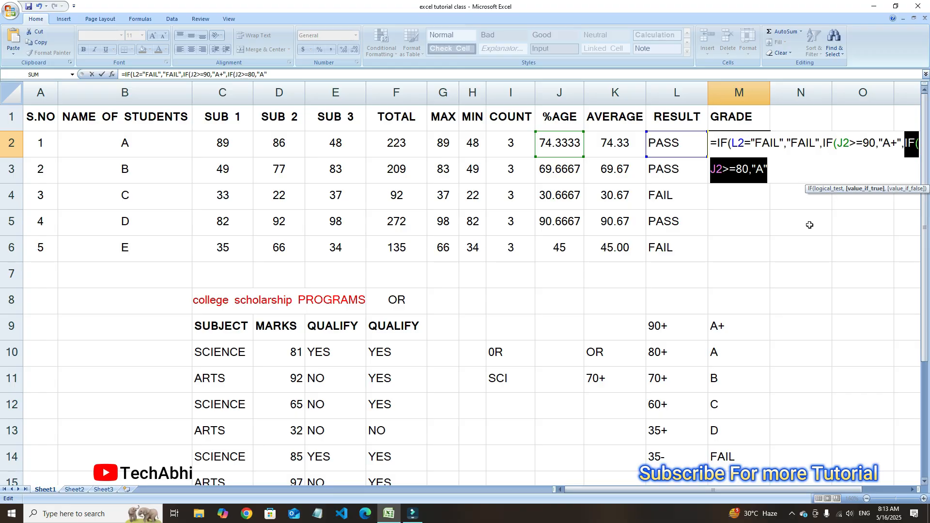
click(737, 171)
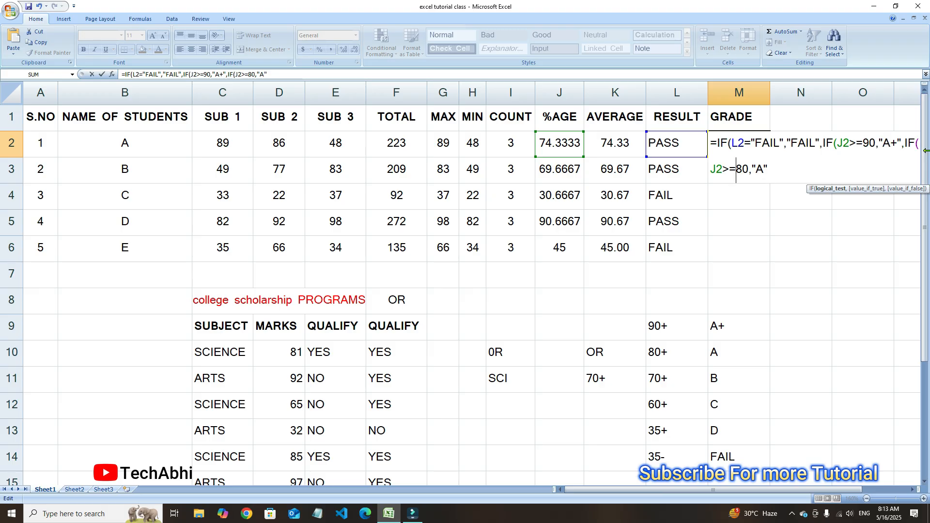
click(771, 169)
drag(902, 144, 849, 170)
key(ctrl+c)
click(906, 144)
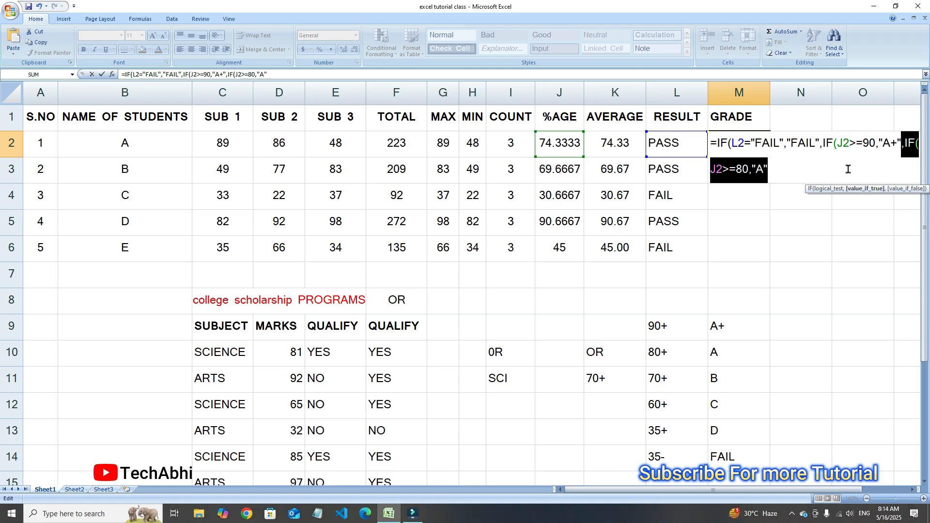
click(778, 177)
key(ctrl+v)
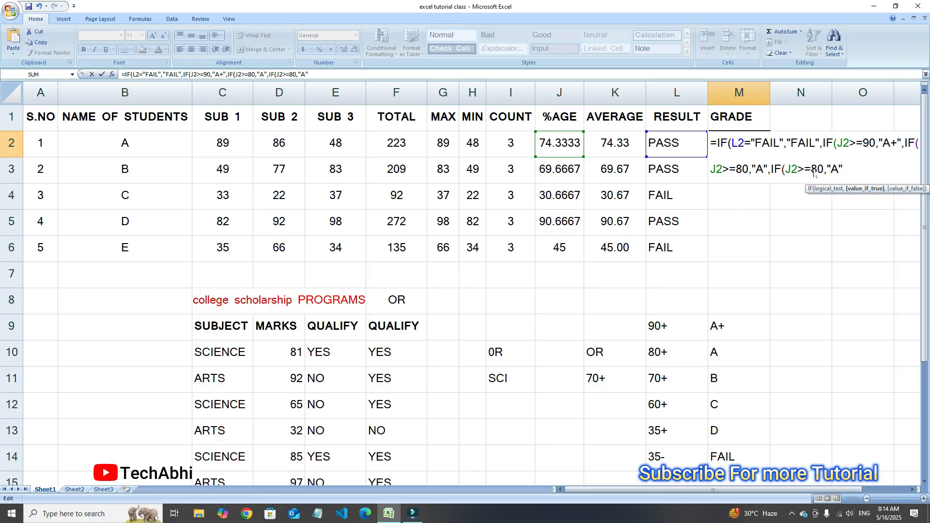
Change the pasted IF in the M2 formula to return "B" when J2>=70
drag(814, 170, 822, 170)
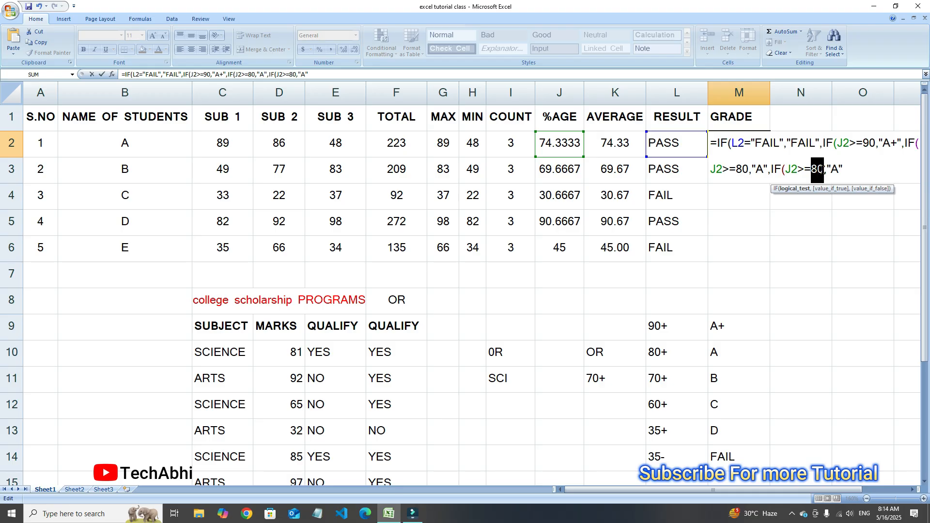
text(70)
drag(832, 169, 839, 170)
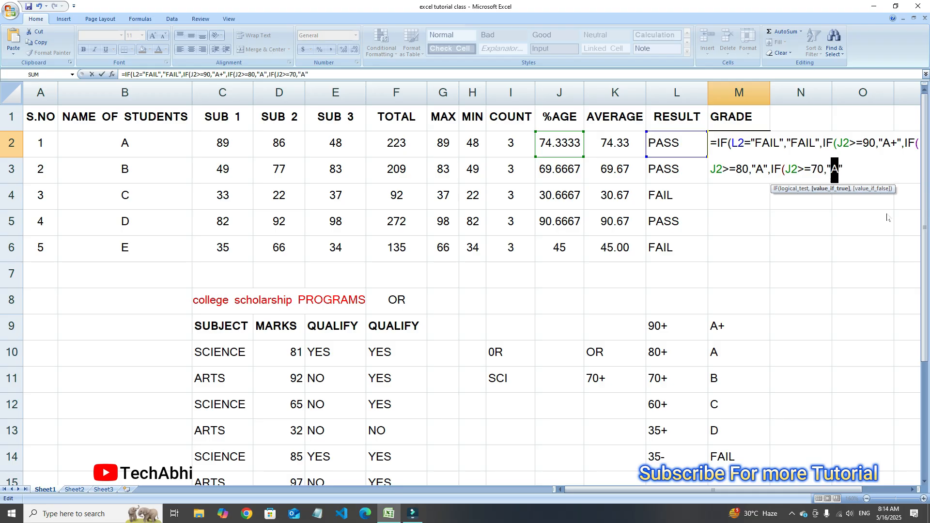
text(B)
Paste another IF at the end of the M2 formula and change it to return "C" when J2>=60
key(ctrl+v)
drag(887, 170, 894, 171)
text(6)
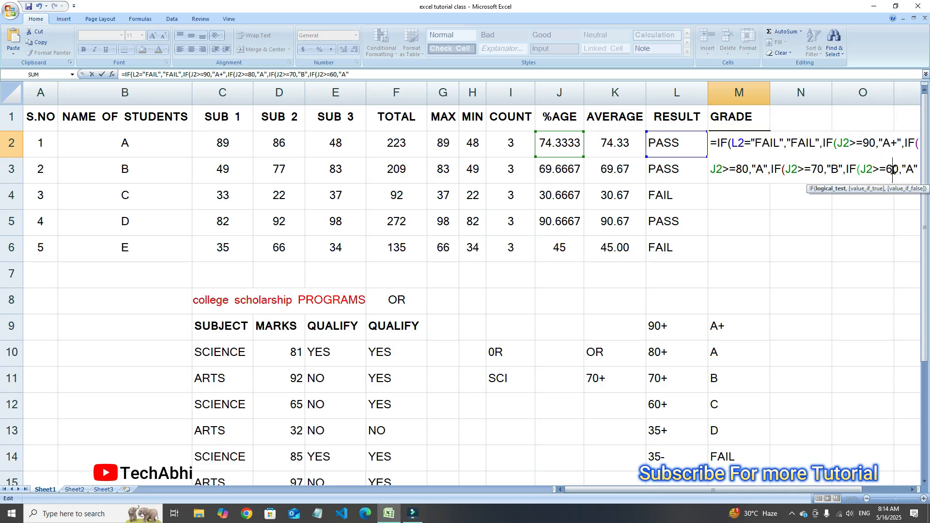
drag(907, 169, 913, 171)
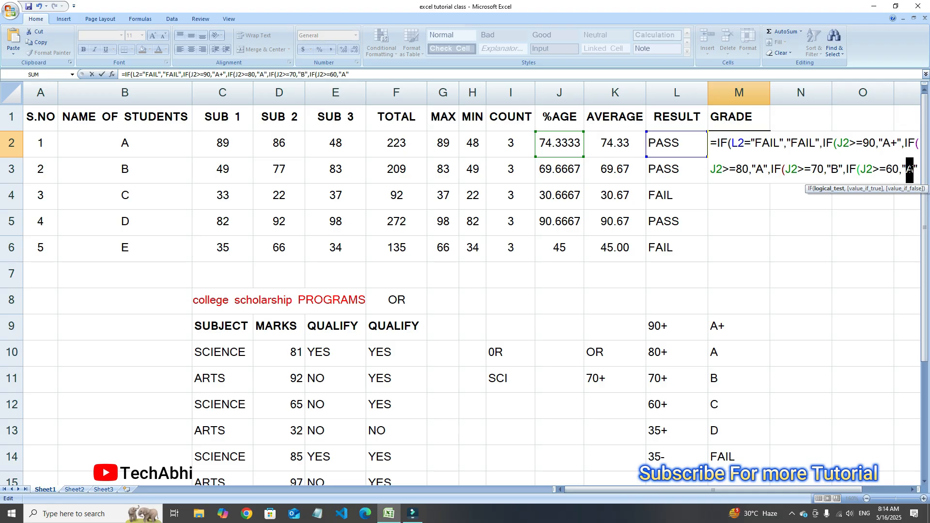
text(C)
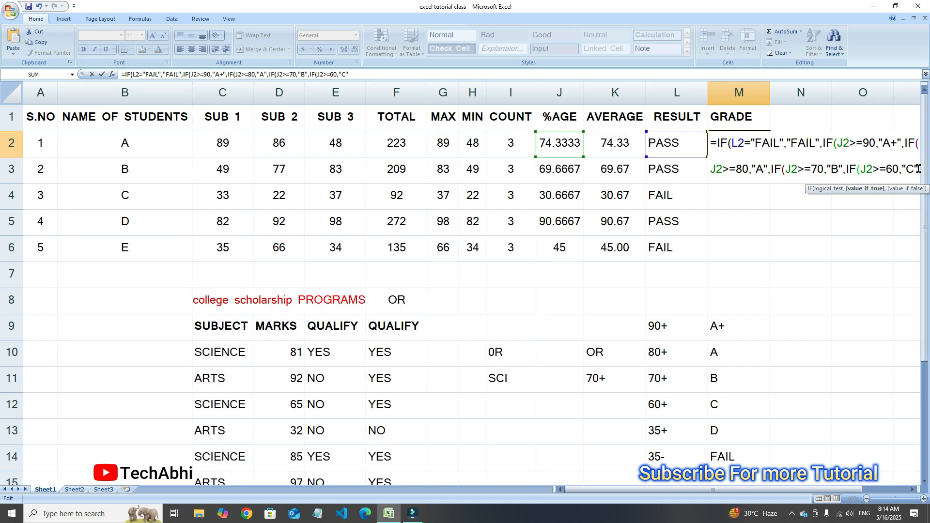
Paste a further IF at the end of the M2 formula and change it to return "D" when J2>=35
key(ctrl+v)
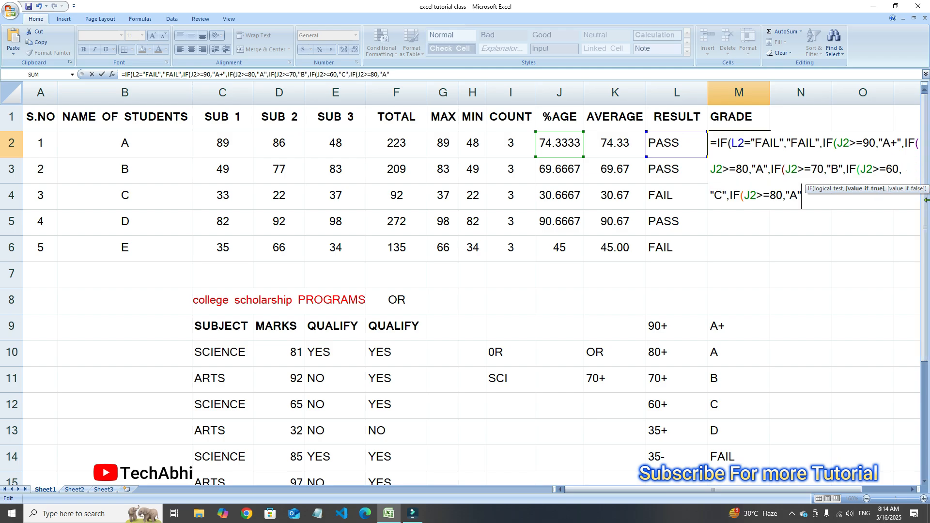
double_click(774, 195)
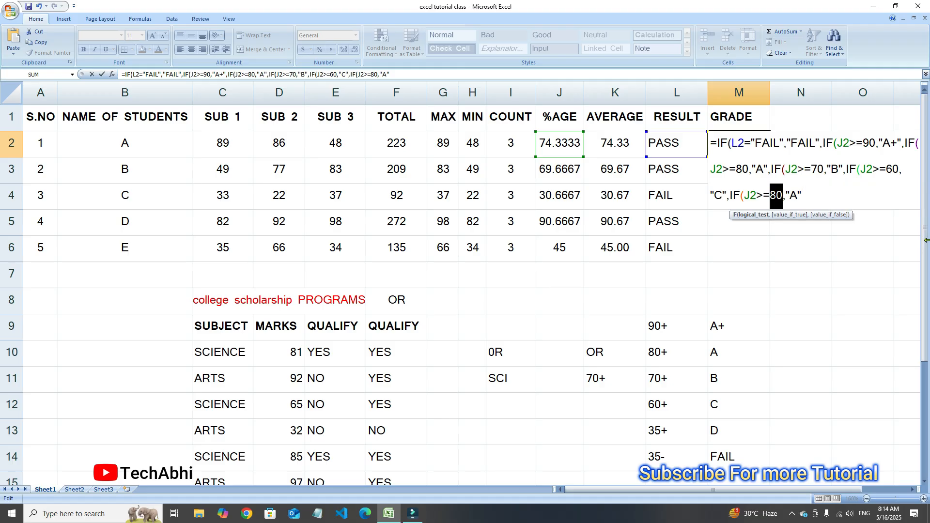
text(35)
double_click(793, 194)
text(D)
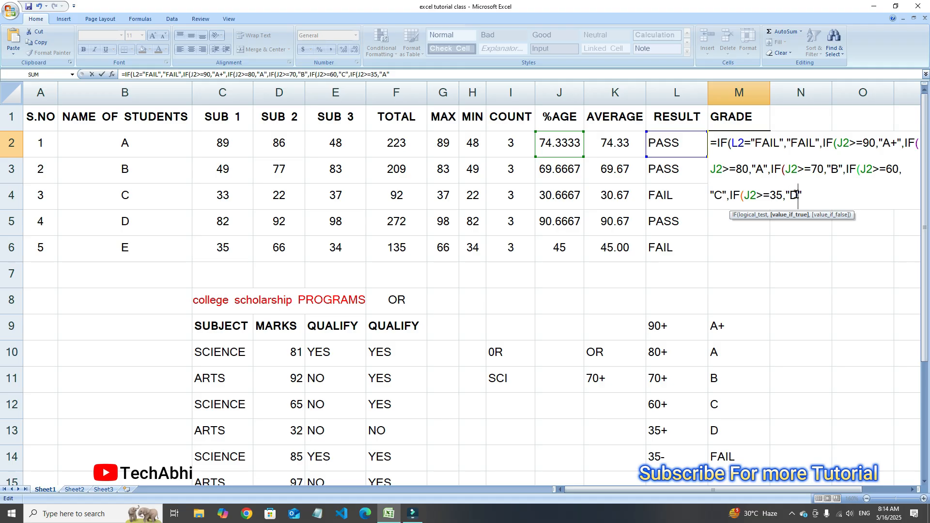
Close the nested IF formula in M2 with six closing parentheses and enter it
click(807, 197)
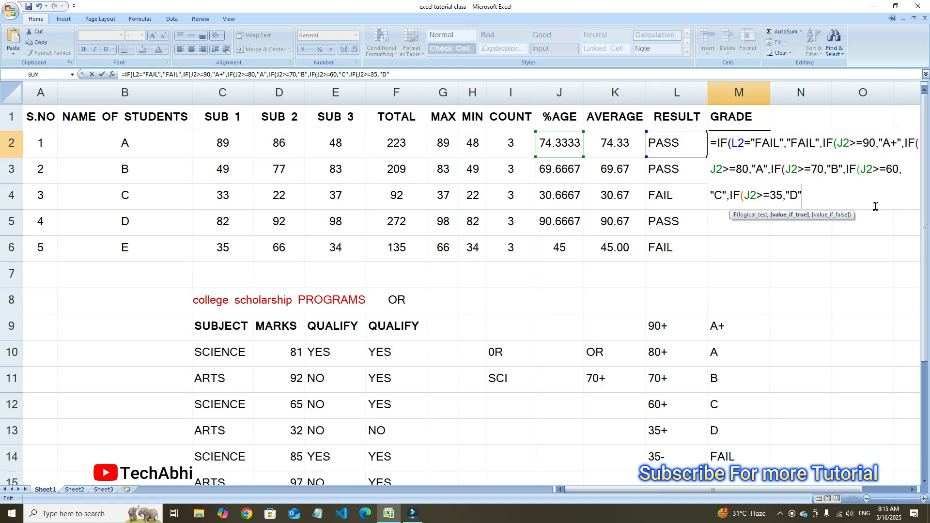
text())
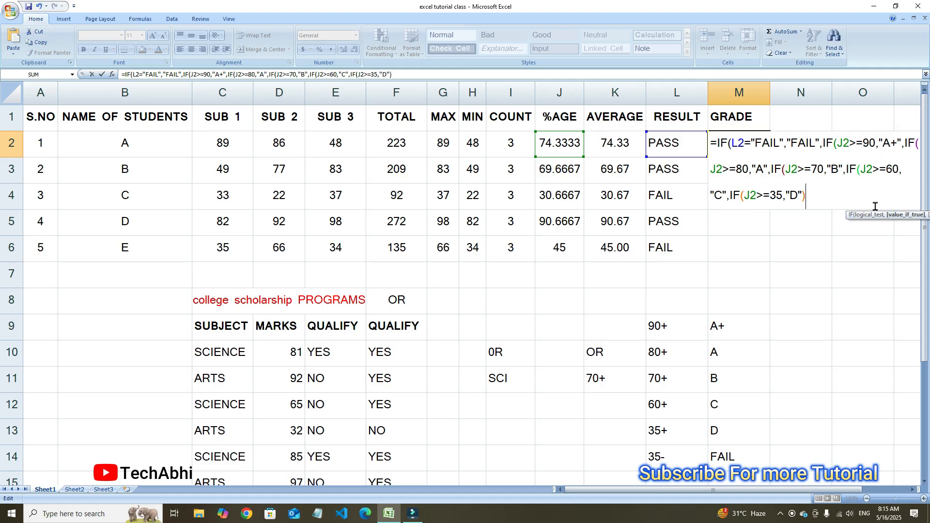
text())))))
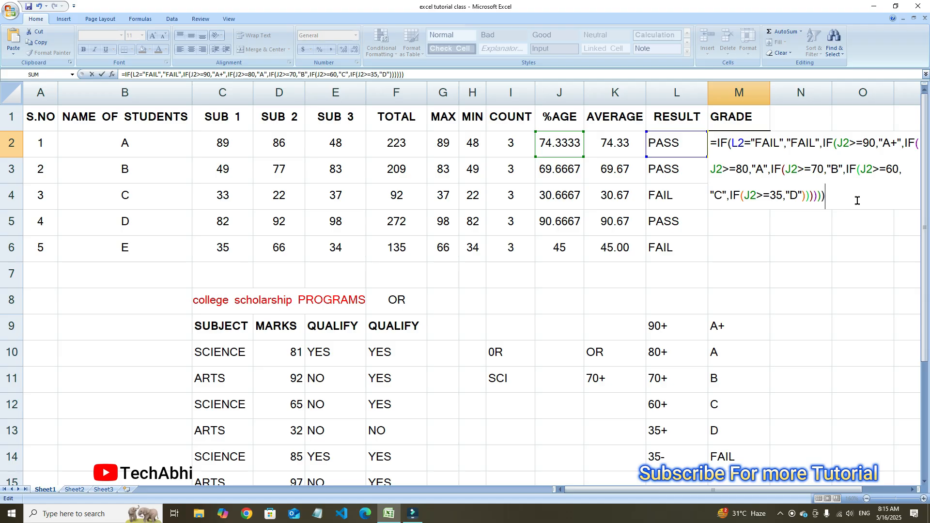
key(Return)
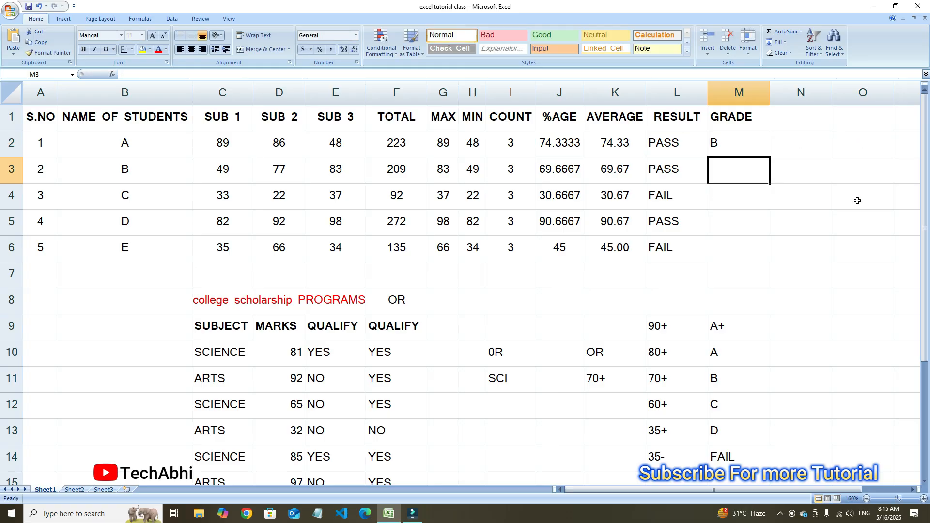
Check the grade in M2 against the grading scale and fill its formula down to M6
click(763, 149)
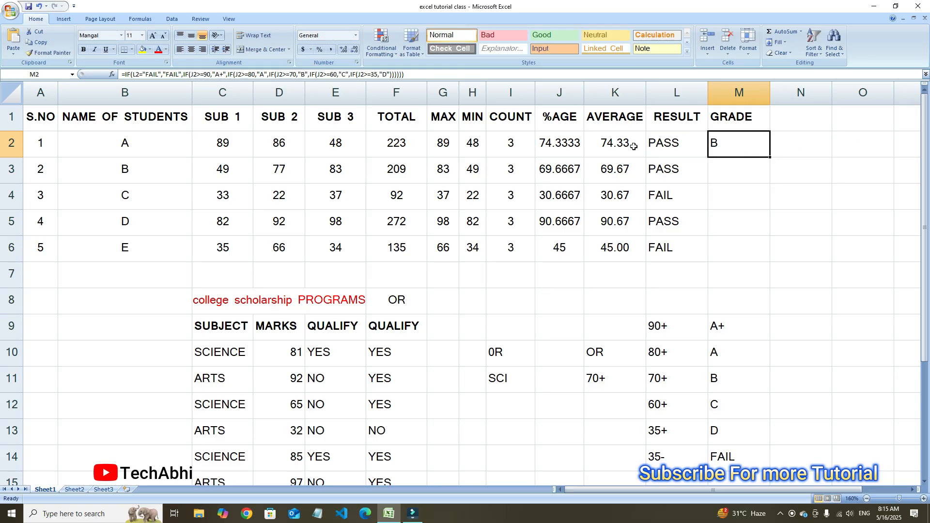
click(718, 385)
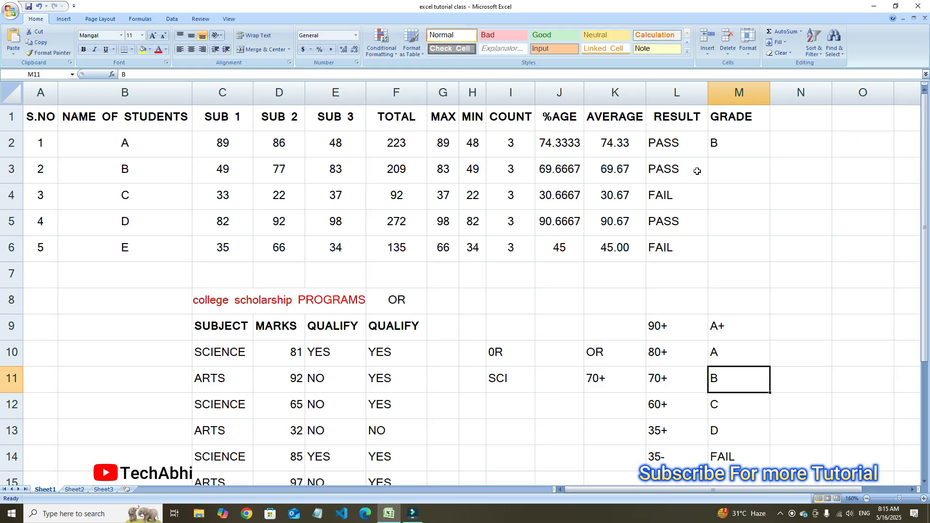
click(730, 142)
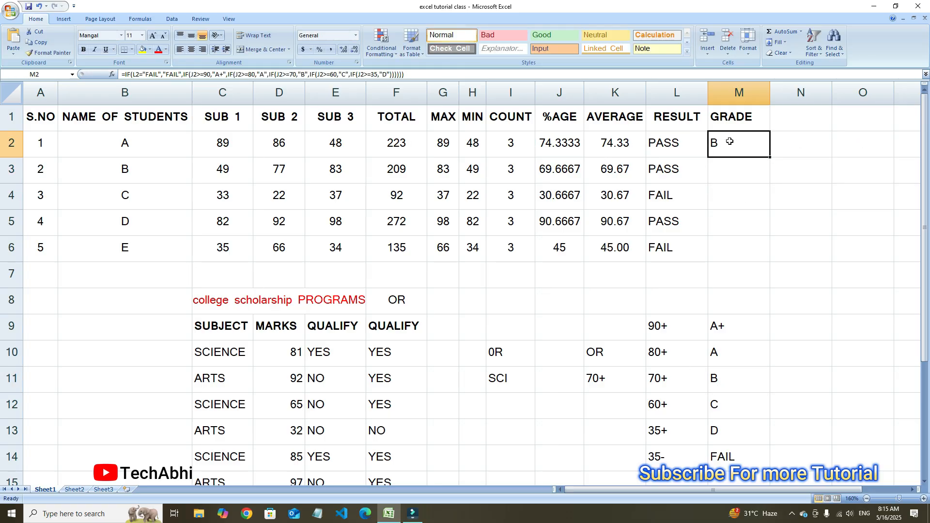
double_click(770, 157)
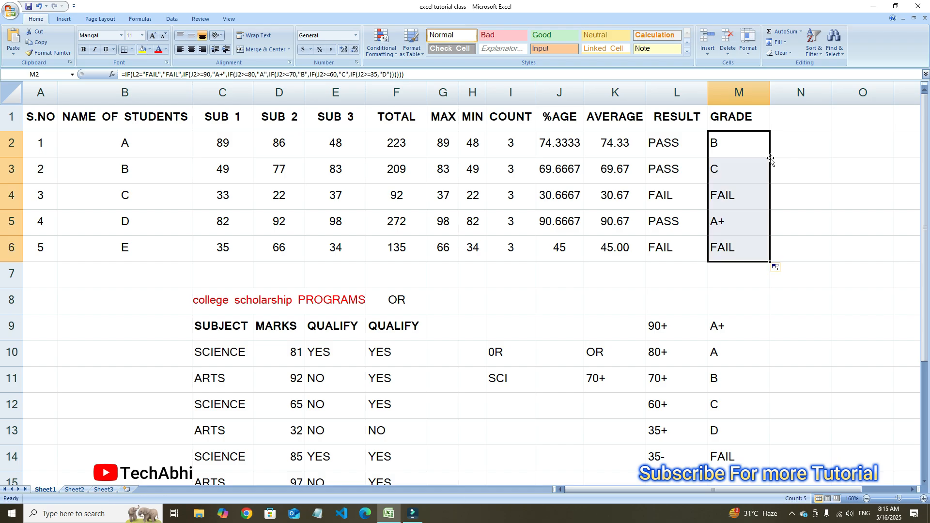
click(796, 152)
Compare the grades in M3 to M5 with the percentages in column J and the grading scale
click(718, 223)
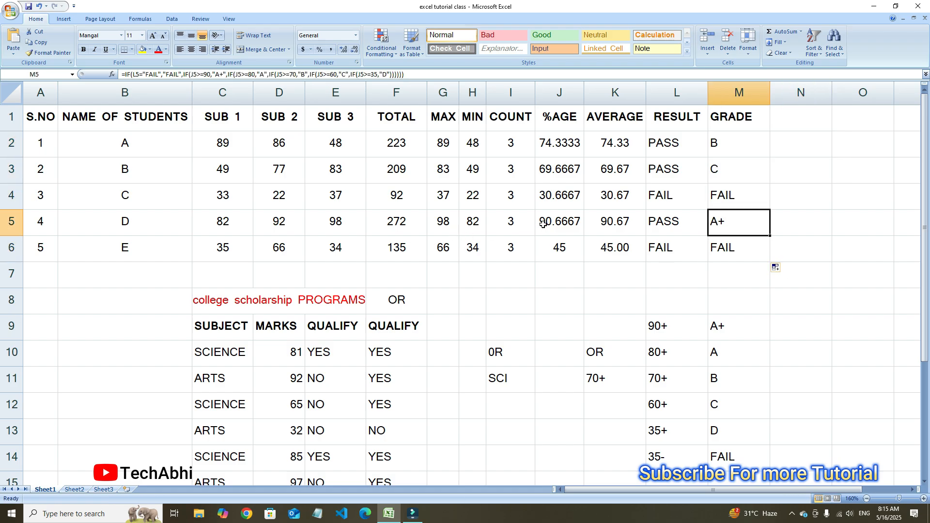
click(559, 221)
click(721, 194)
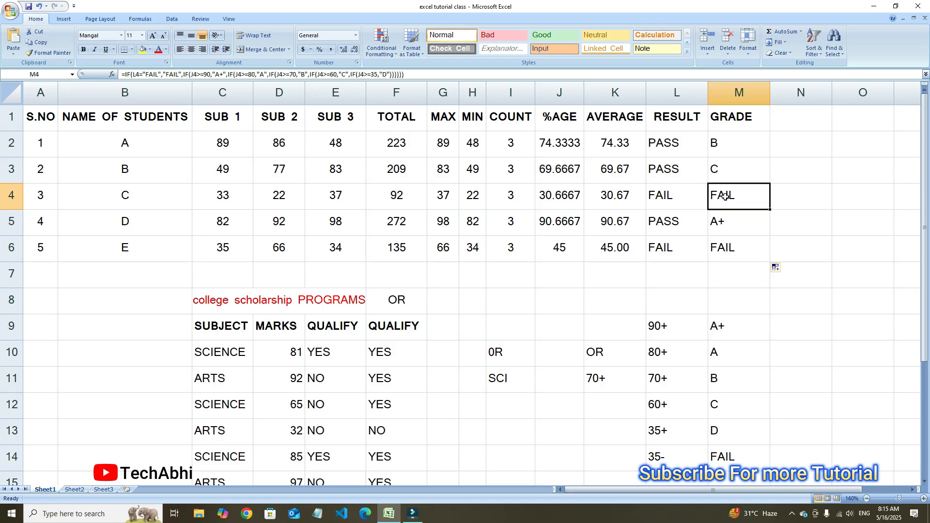
click(550, 195)
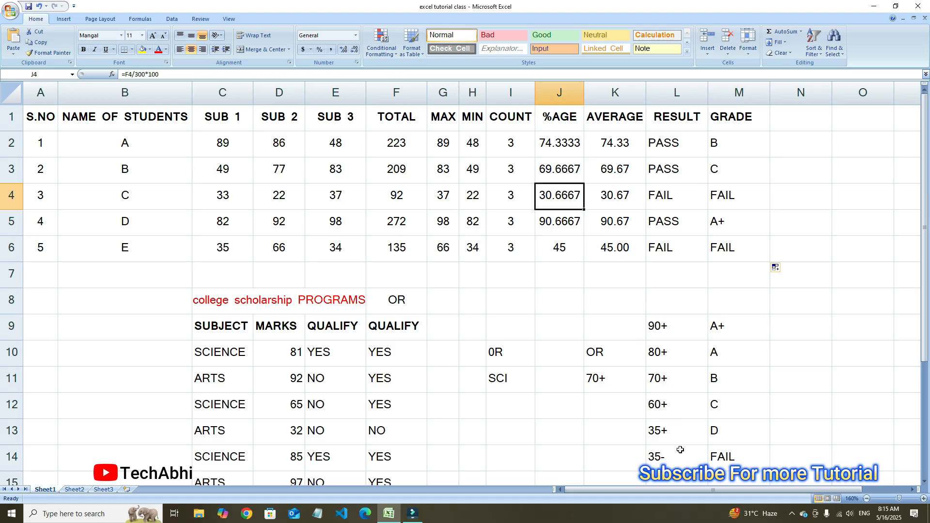
click(738, 214)
click(732, 177)
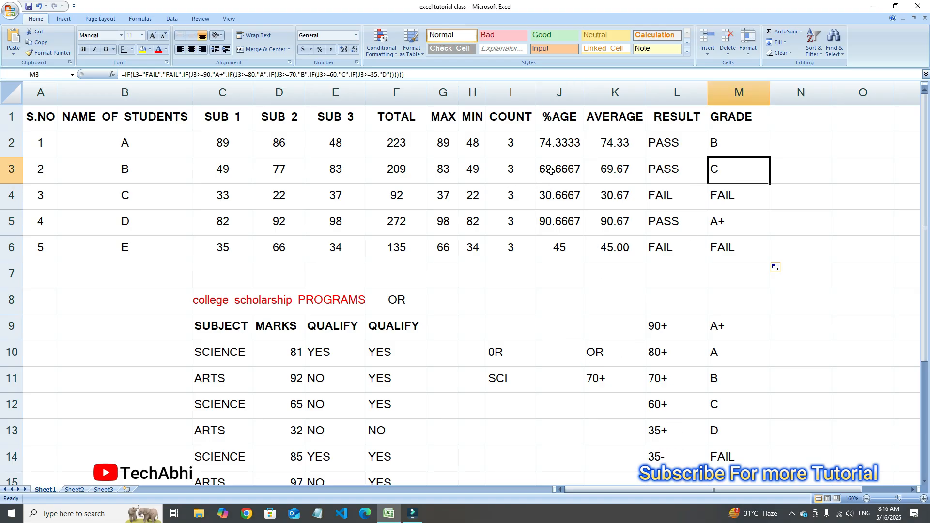
click(670, 411)
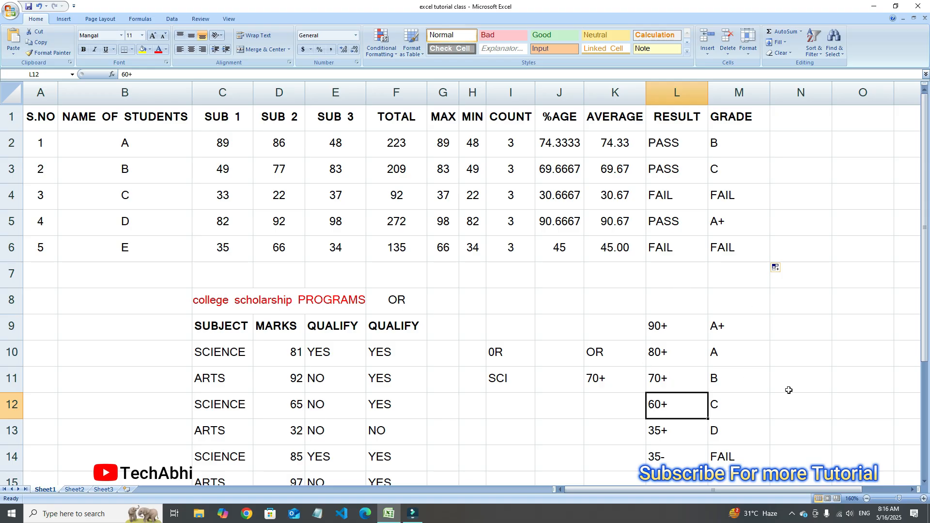
click(738, 172)
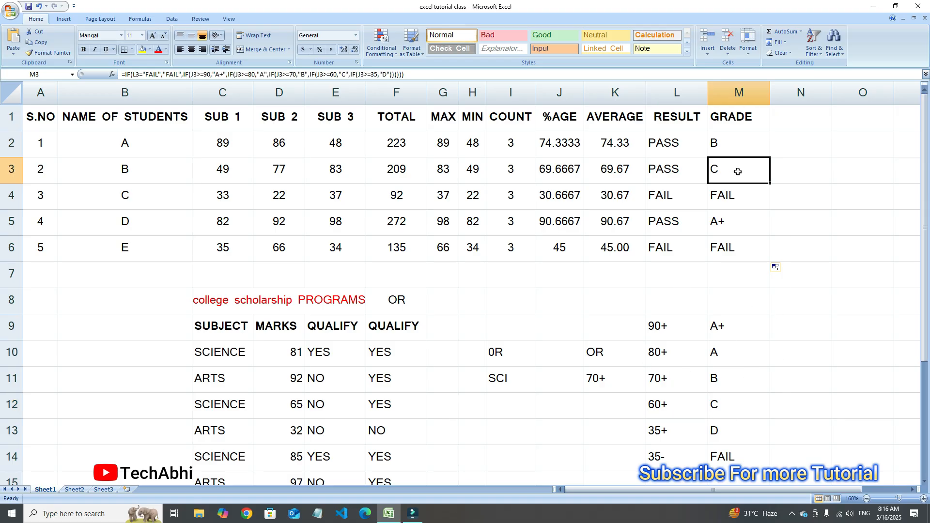
click(743, 221)
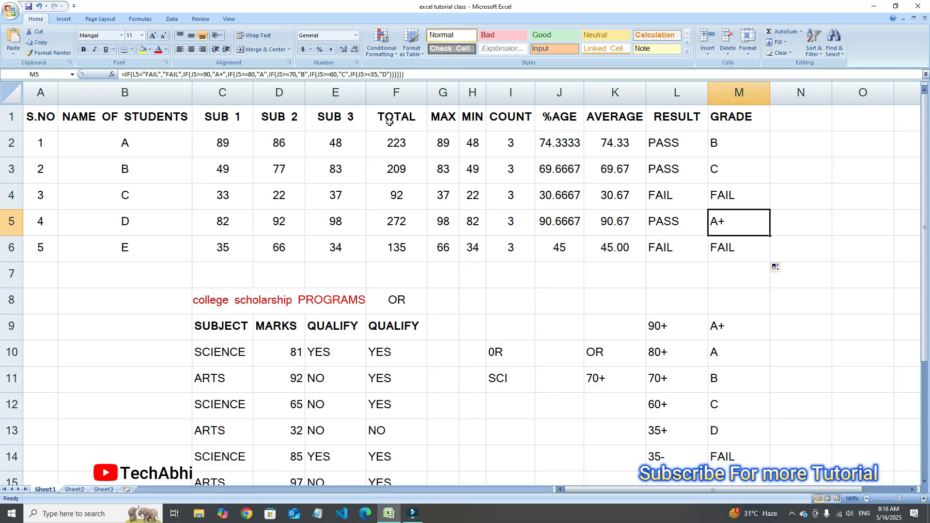
Change student E's marks to 96 in SUB 1 and 58 in SUB 3, and check the result and grade
click(257, 249)
click(223, 251)
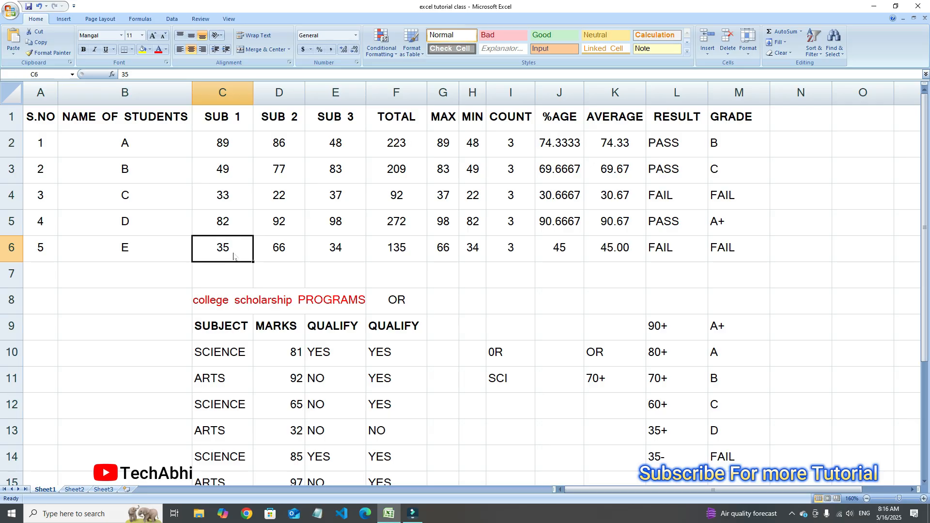
text(96)
double_click(285, 245)
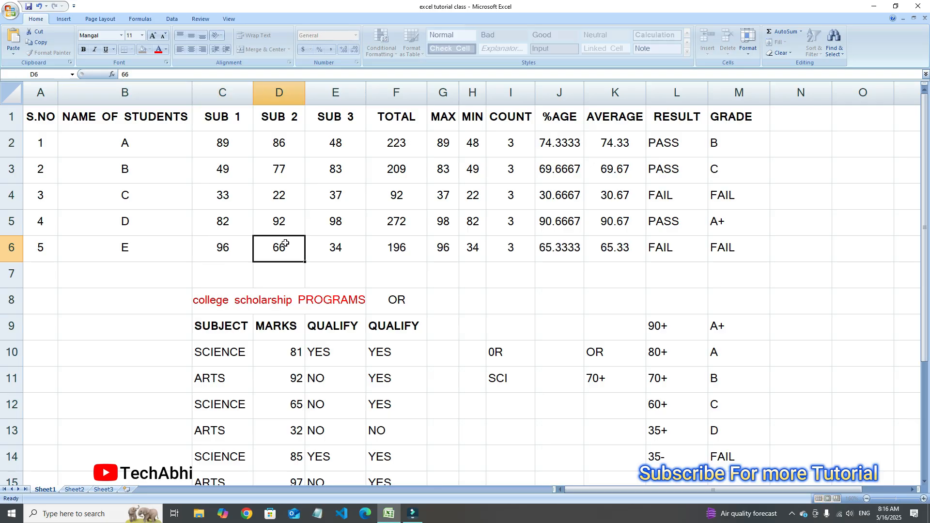
click(320, 247)
text(58)
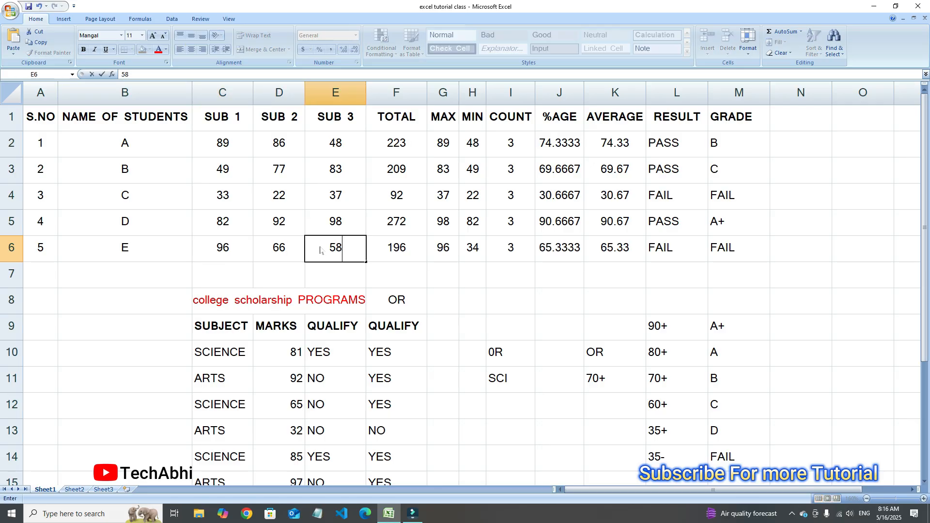
click(731, 251)
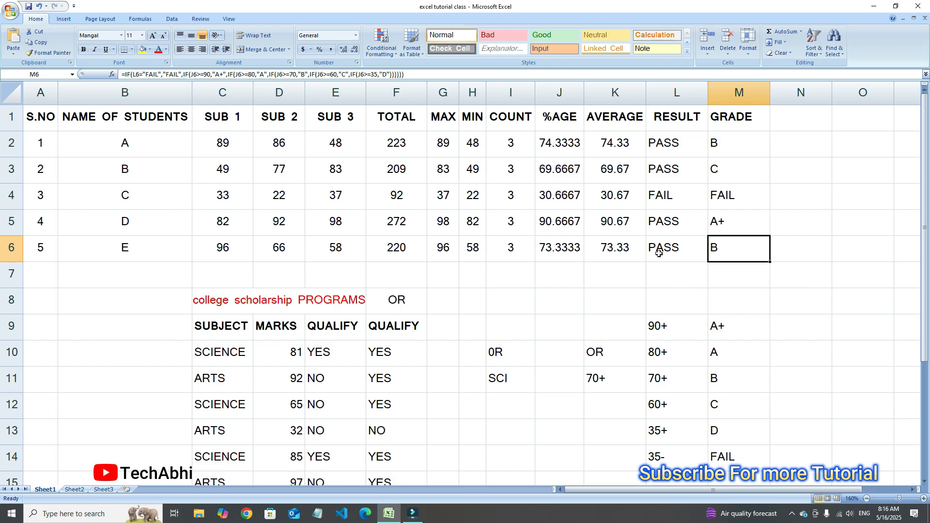
click(644, 246)
click(737, 247)
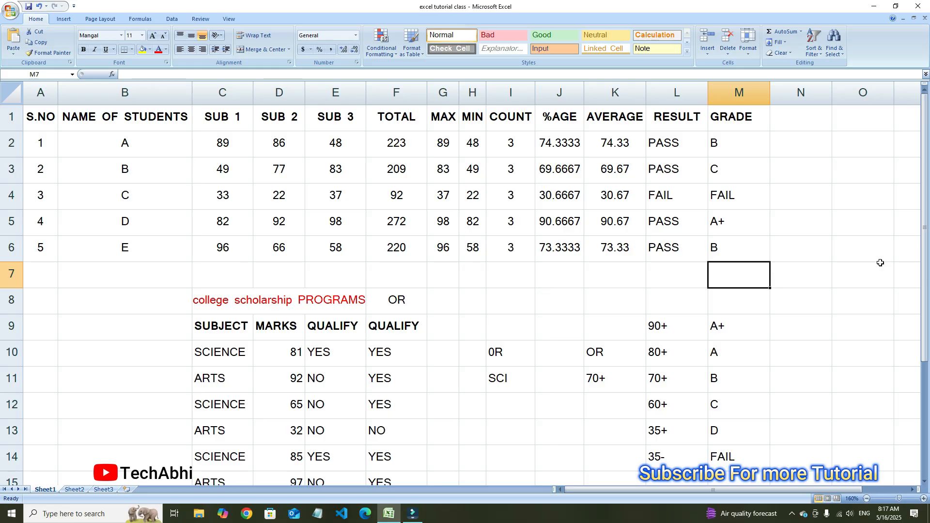
Open the nested IF grade formula in M2 for review
click(763, 145)
double_click(762, 145)
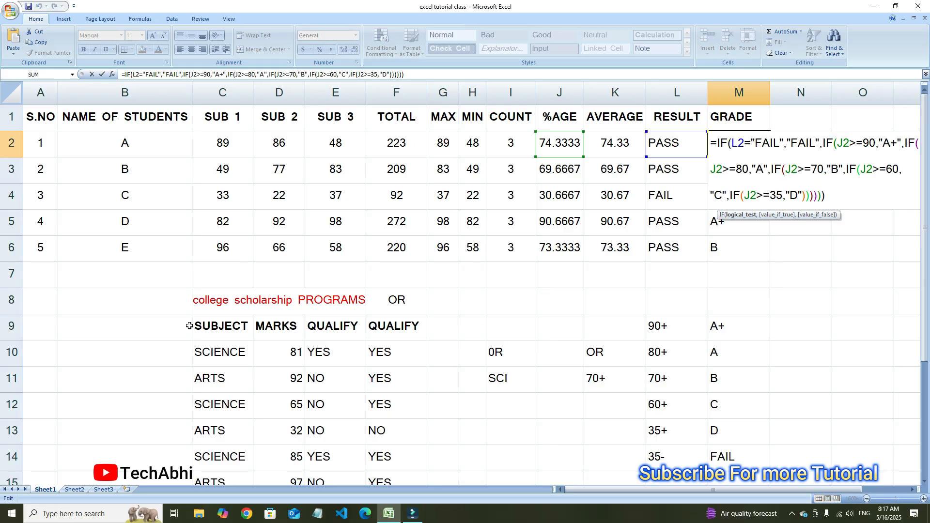